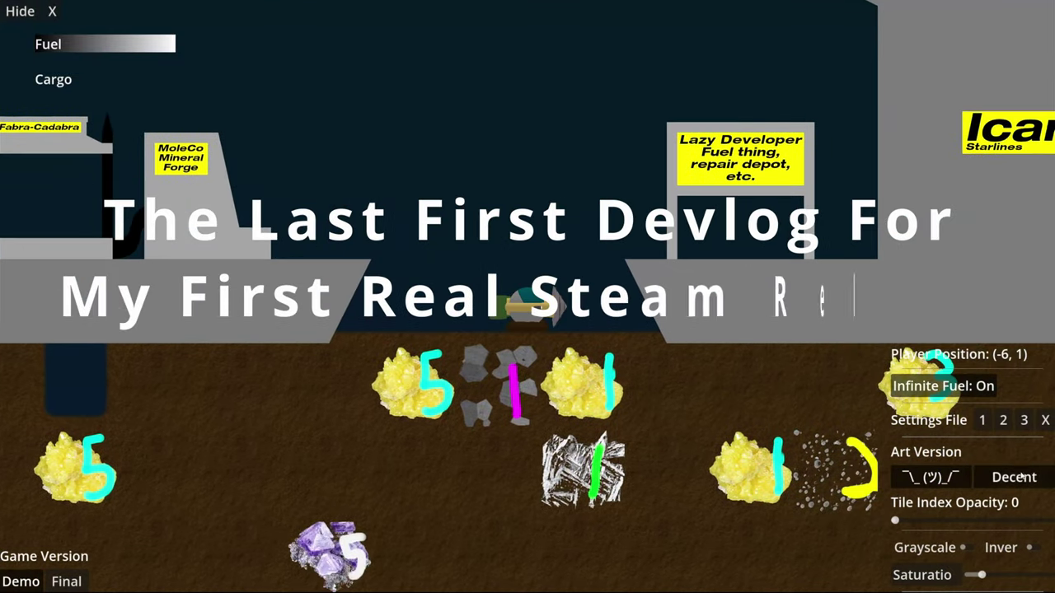
Switch Boring Game to the Decent art version and drill a vertical shaft into the ore-filled soil.
click(1015, 477)
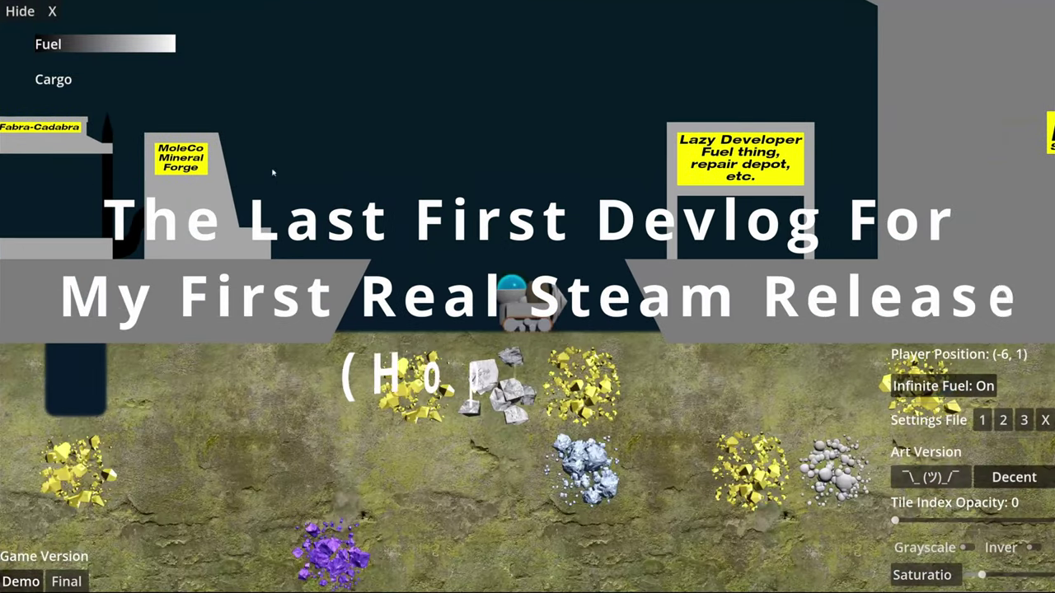
key(Down)
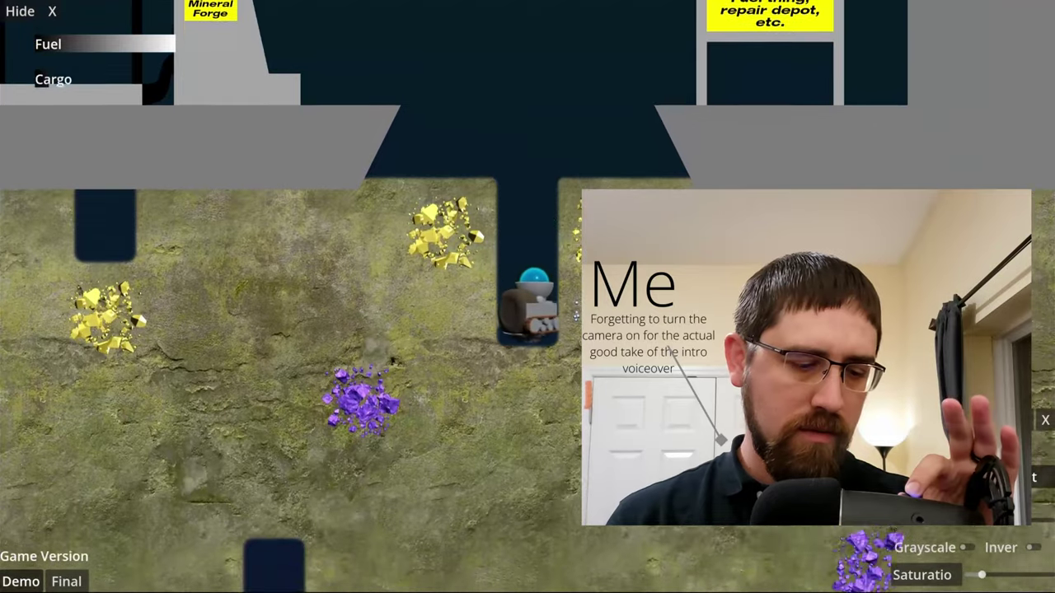
key(Down)
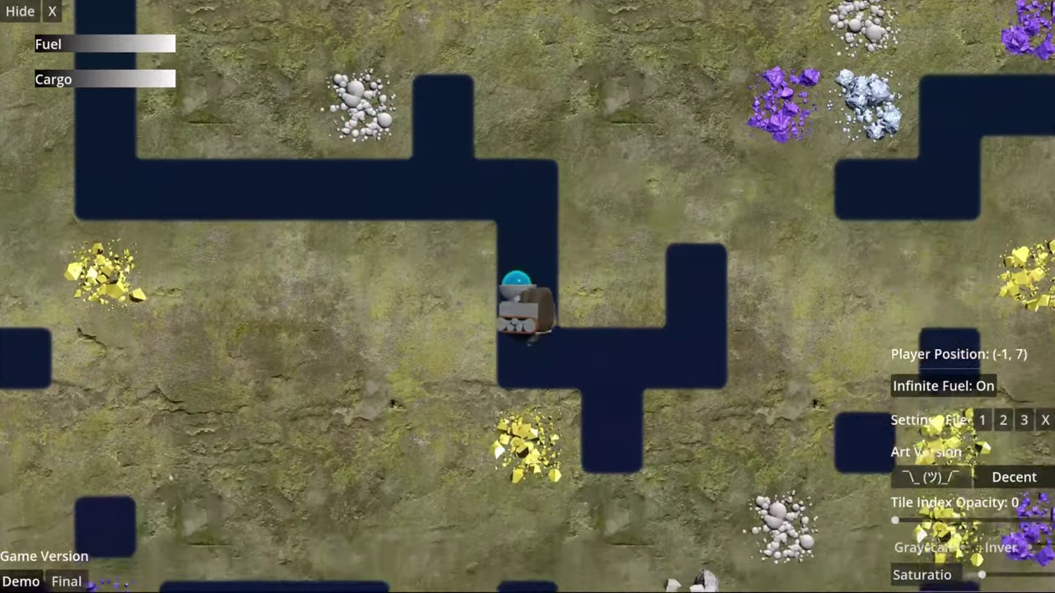
key(Down)
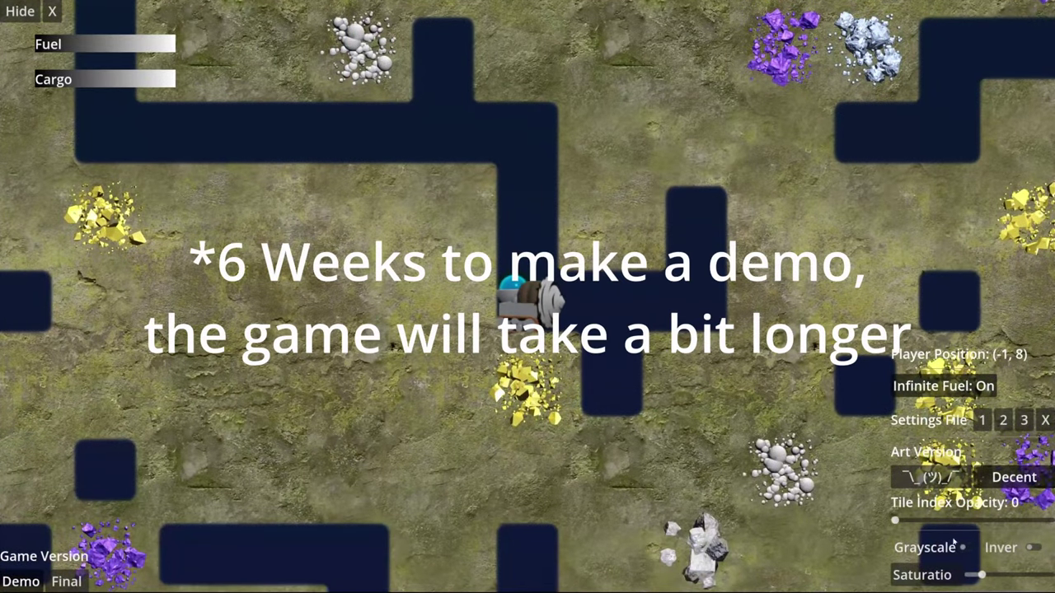
key(Right)
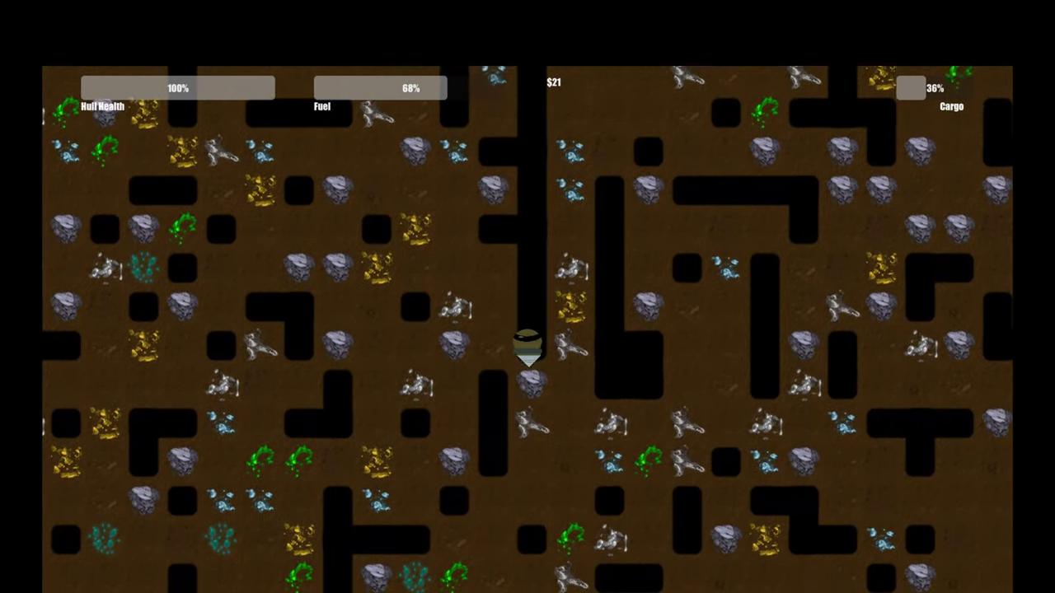
Steer the Motherlode pod left, then drill straight down through the dirt collecting ore.
key(Left)
key(Down)
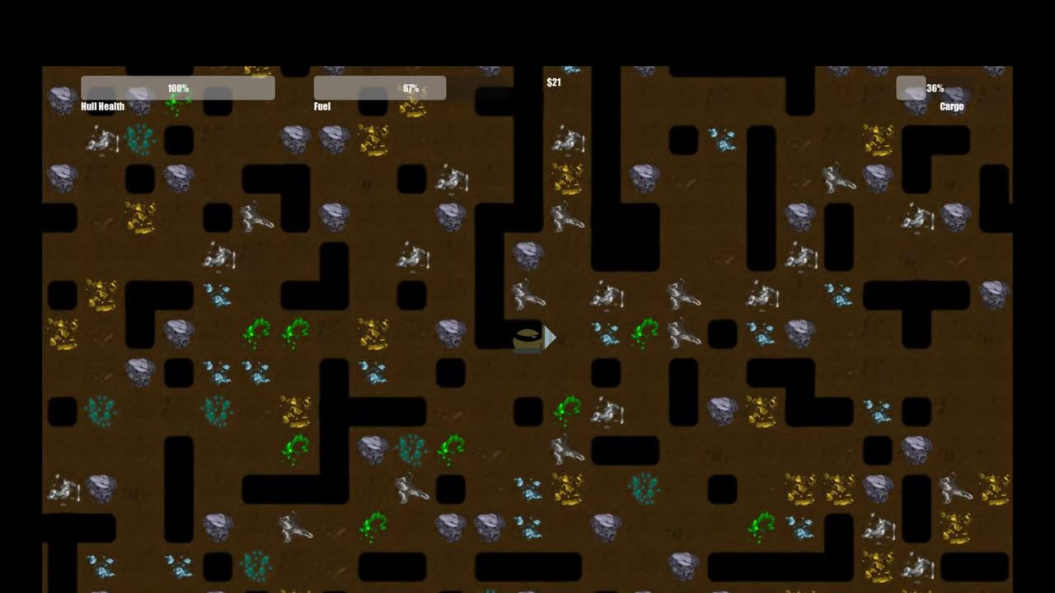
key(Down)
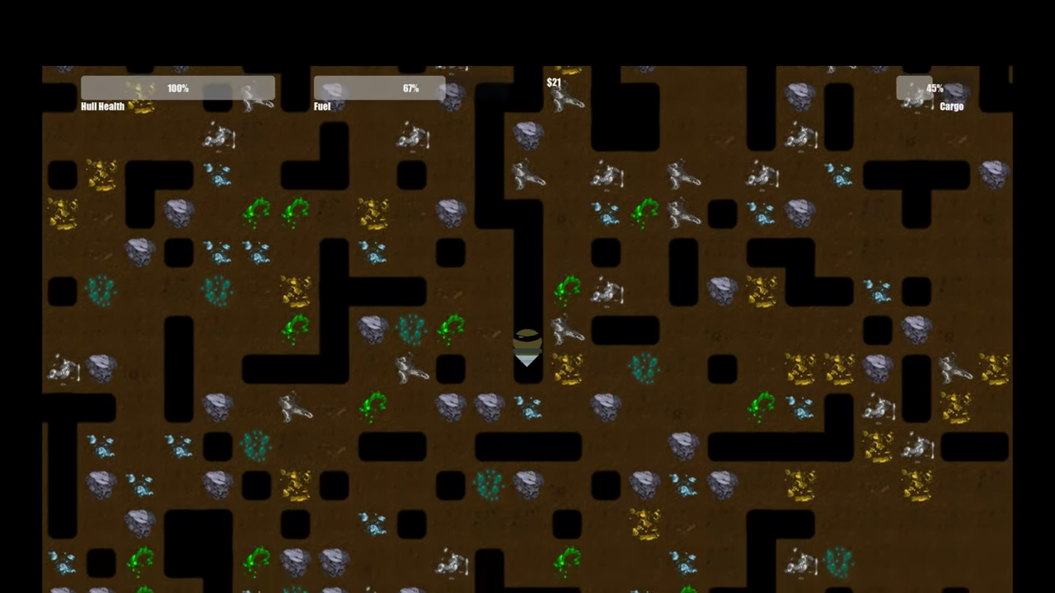
key(Down)
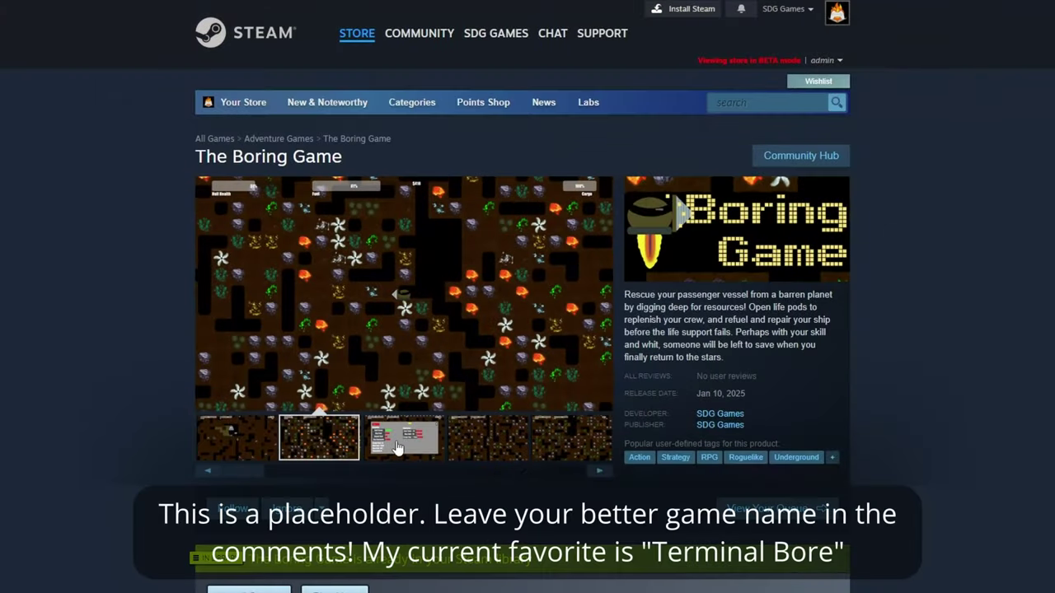
Step through the third, fourth and fifth thumbnails of The Boring Game's store screenshots.
click(428, 443)
click(460, 445)
click(537, 445)
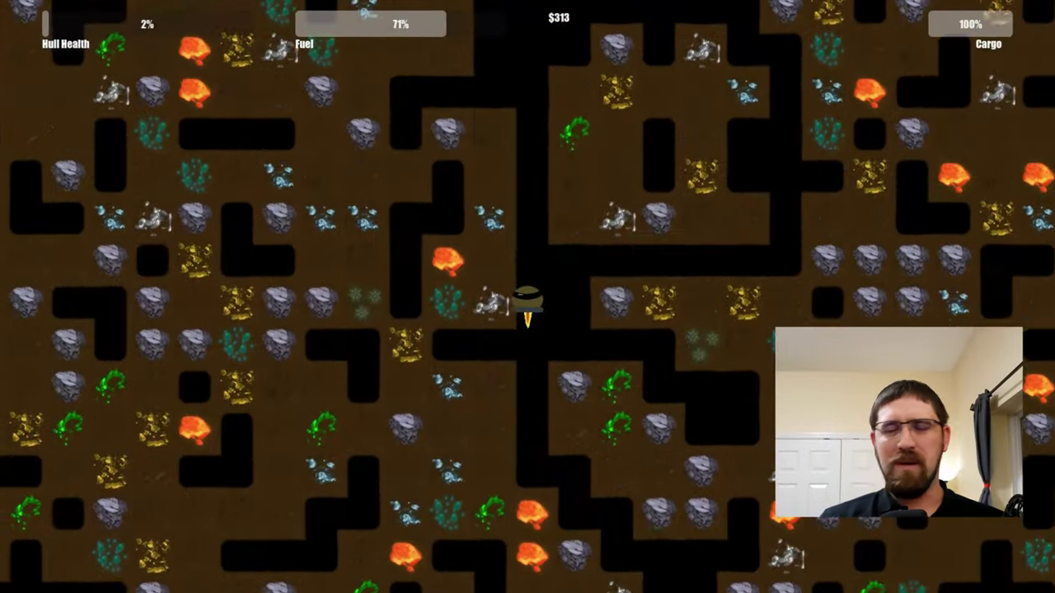
Fire the thruster to fly the drilling vehicle back up the shaft.
key(Up)
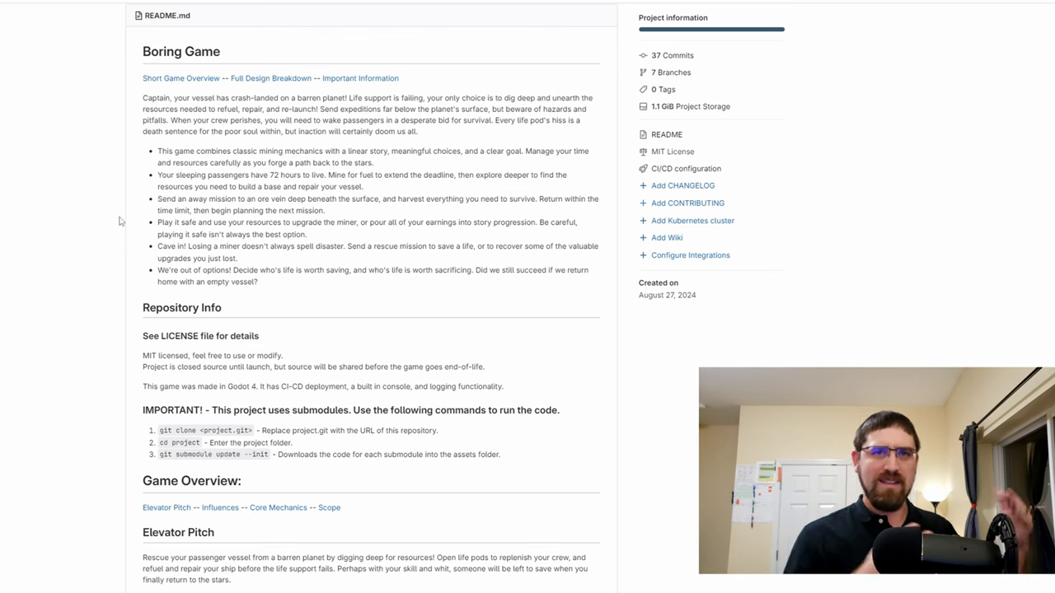
Scroll the README down to its Art Direction, Mood Boards and Assets Needed sections.
scroll(119, 221, down, 13)
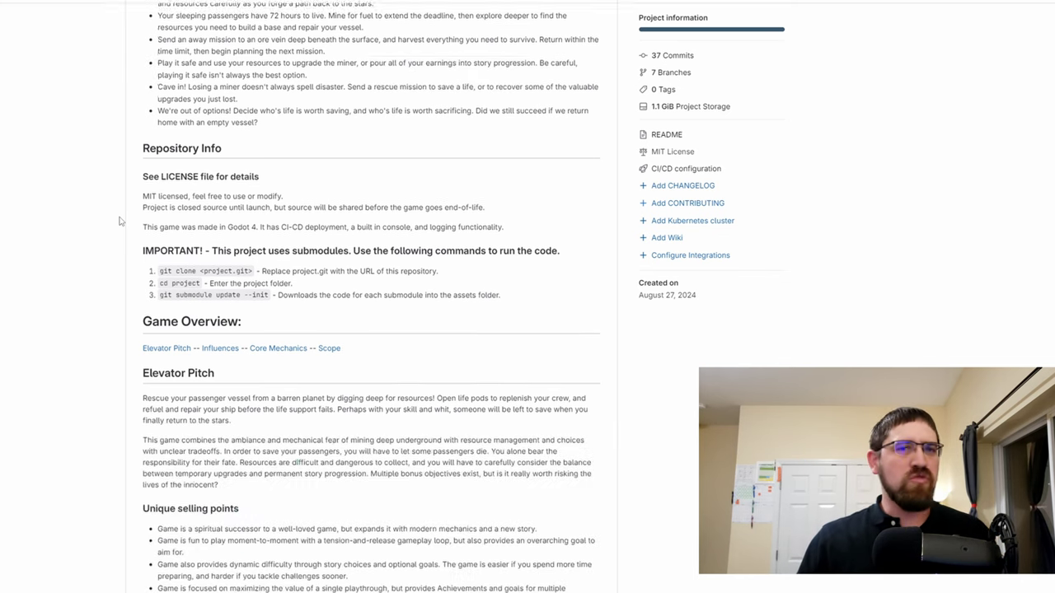
scroll(119, 221, down, 20)
scroll(118, 220, down, 20)
scroll(118, 221, down, 12)
scroll(118, 221, up, 20)
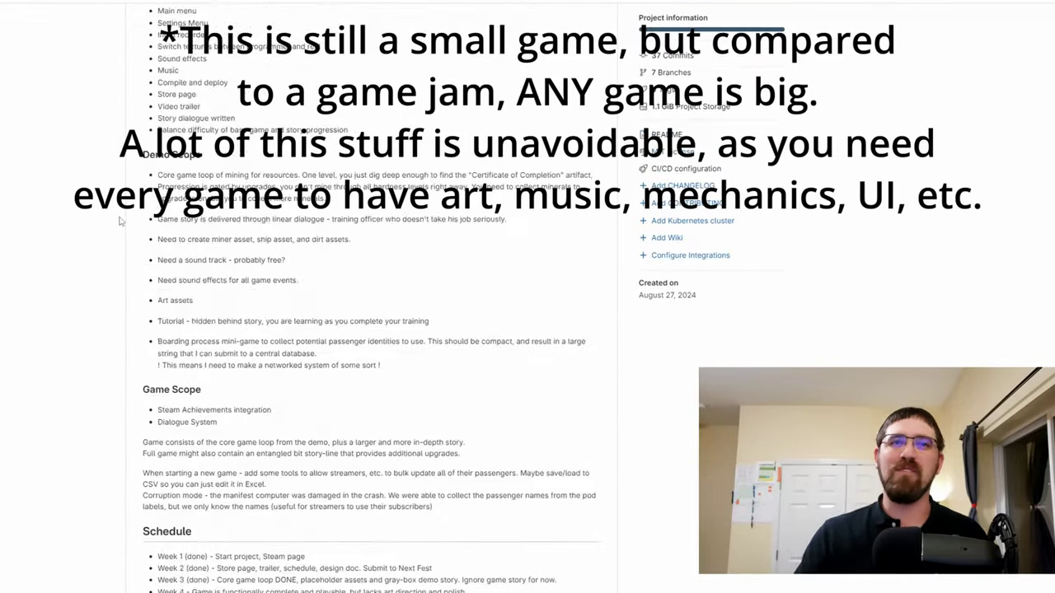
scroll(119, 221, up, 2)
scroll(119, 220, down, 4)
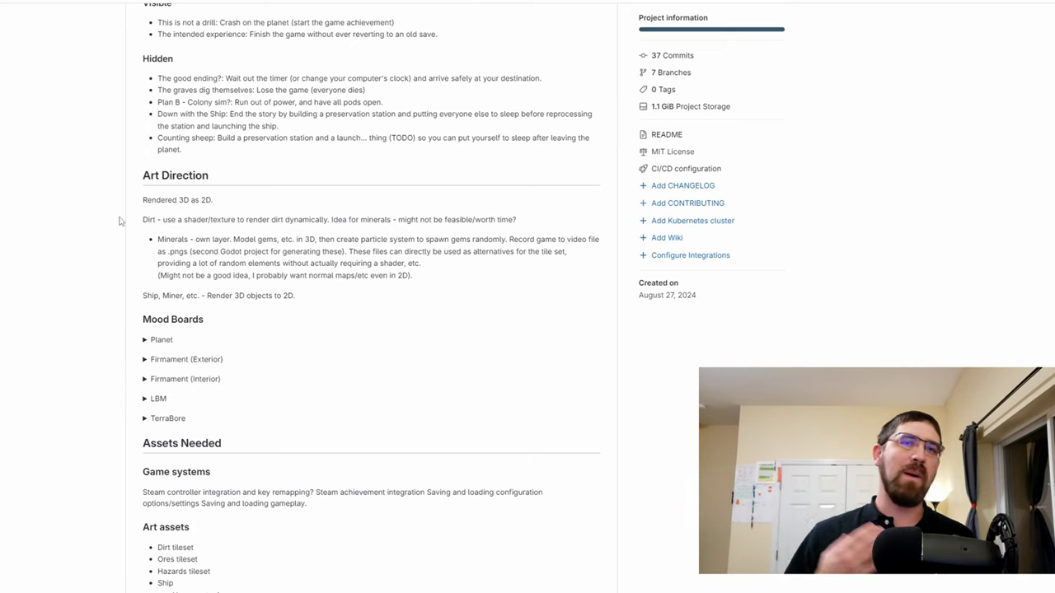
scroll(119, 221, down, 5)
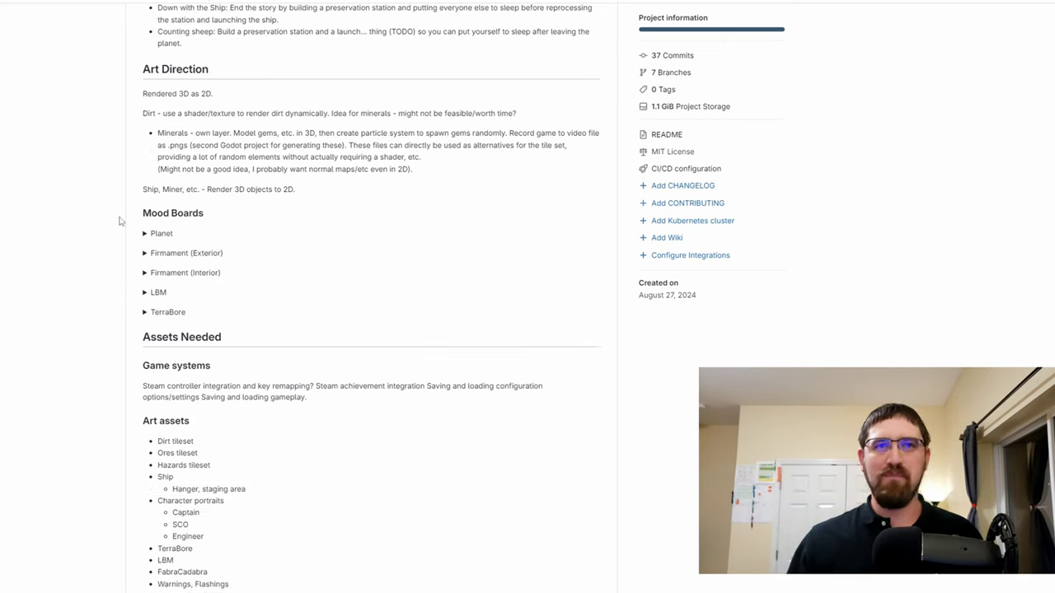
Expand the LBM, Firmament (Interior), Firmament (Exterior) and Planet mood boards.
scroll(121, 165, down, 1)
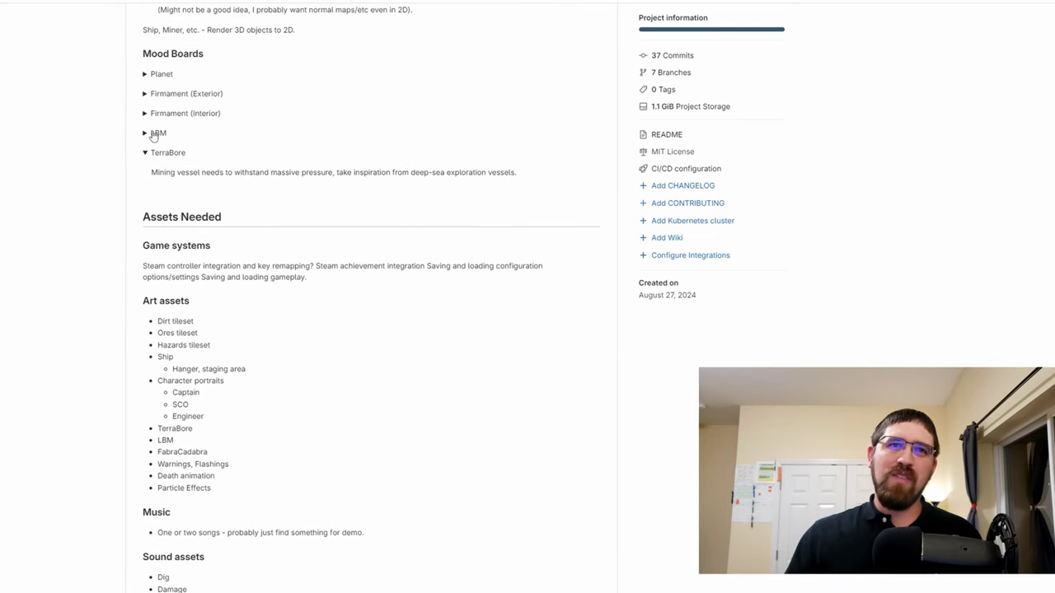
click(153, 133)
click(176, 113)
click(161, 93)
click(160, 74)
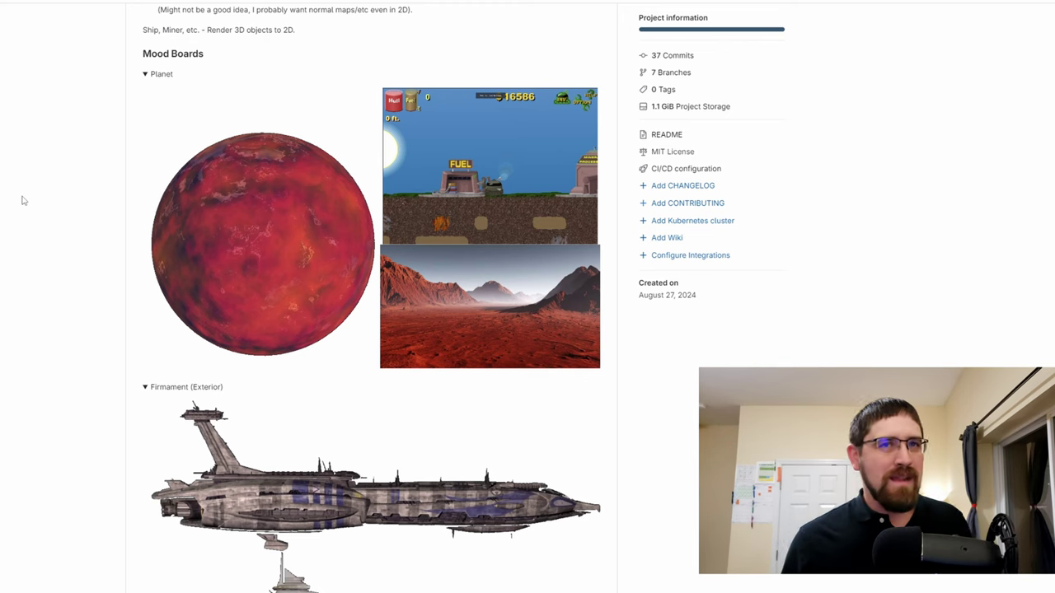
Scroll through the expanded reference images, ending on the LBM tunnel-boring collage.
scroll(451, 164, down, 3)
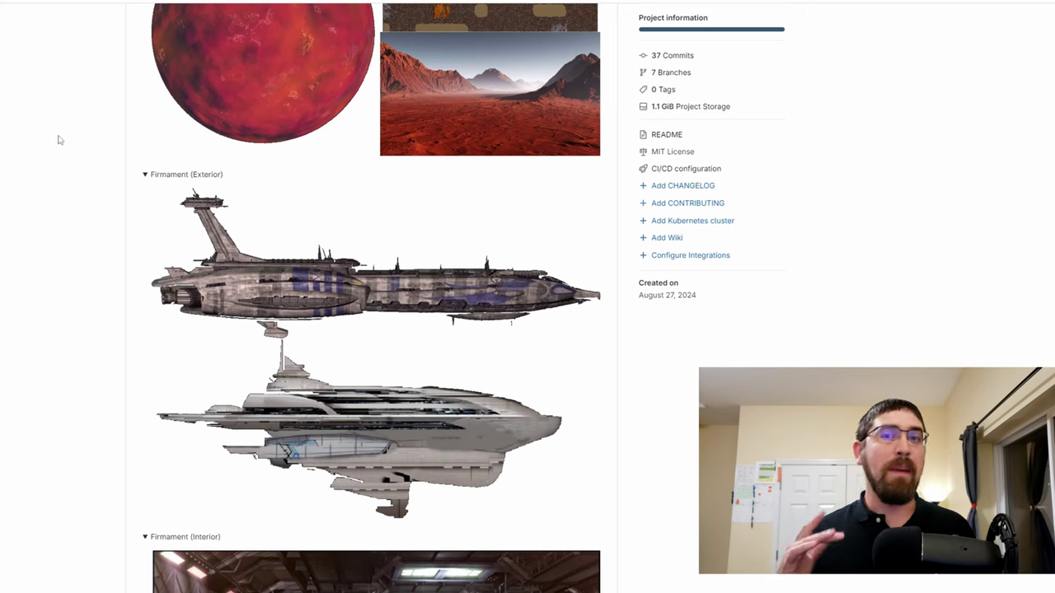
scroll(371, 133, down, 1)
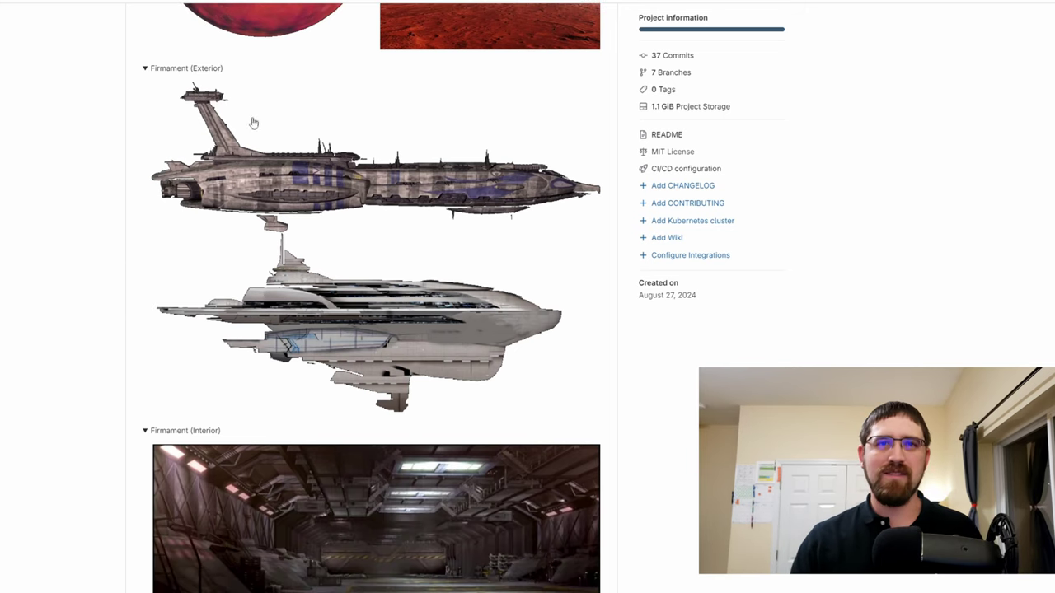
scroll(117, 190, down, 2)
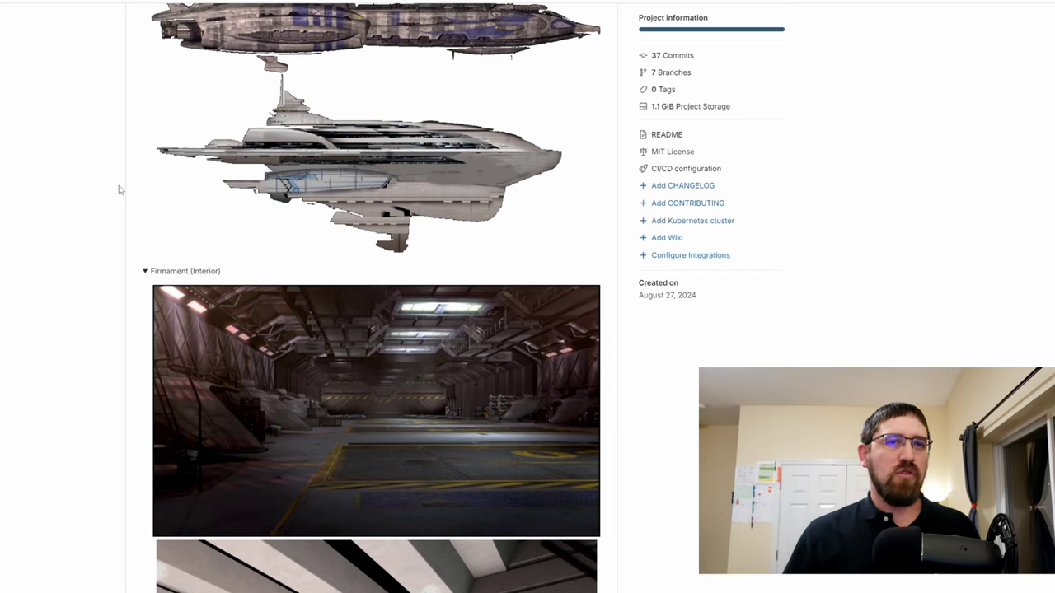
scroll(114, 191, down, 2)
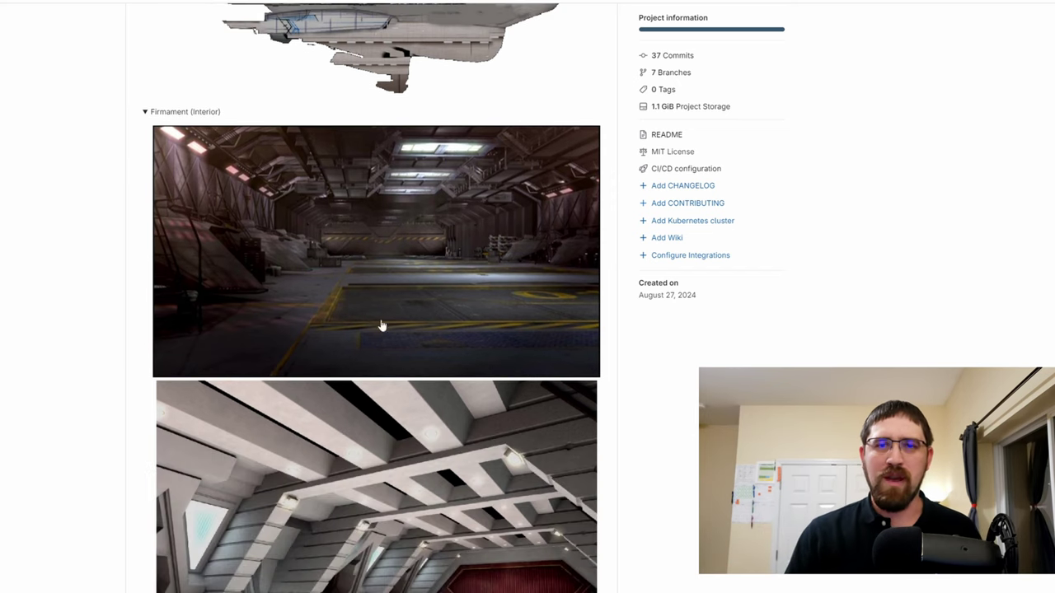
scroll(356, 286, down, 4)
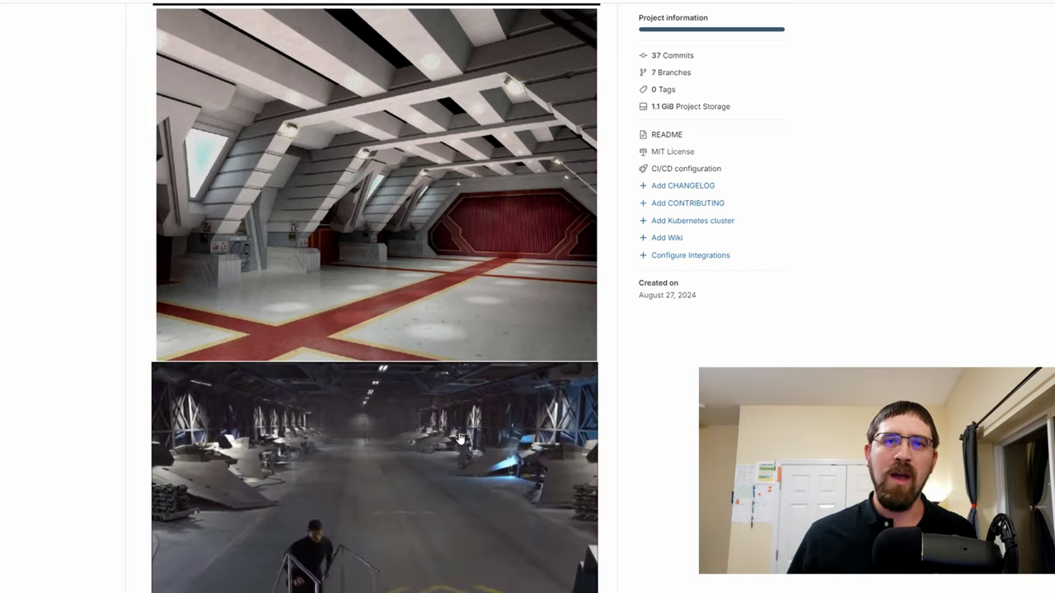
scroll(459, 438, down, 6)
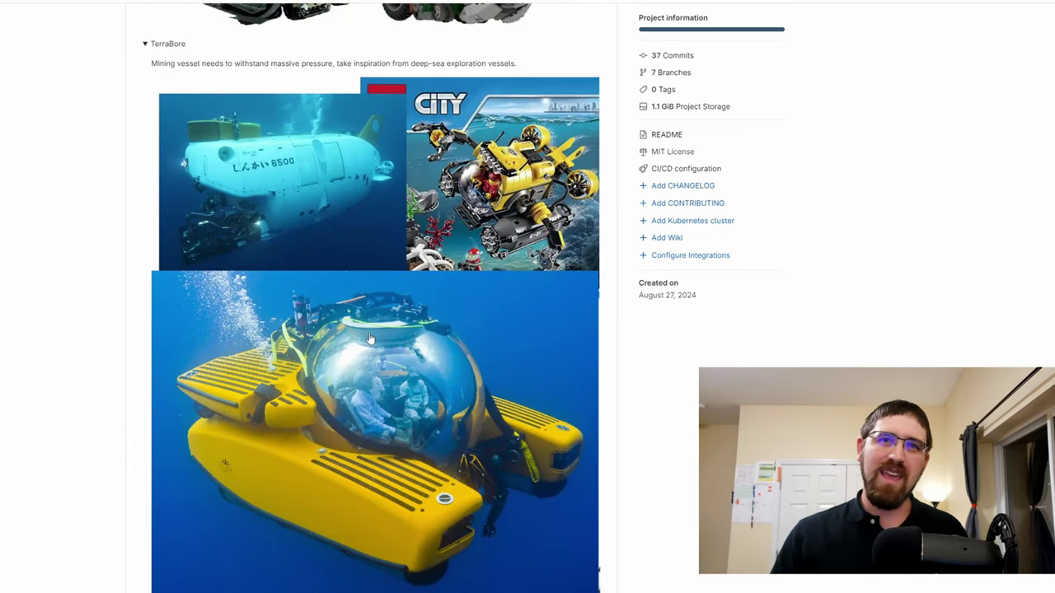
scroll(370, 338, down, 3)
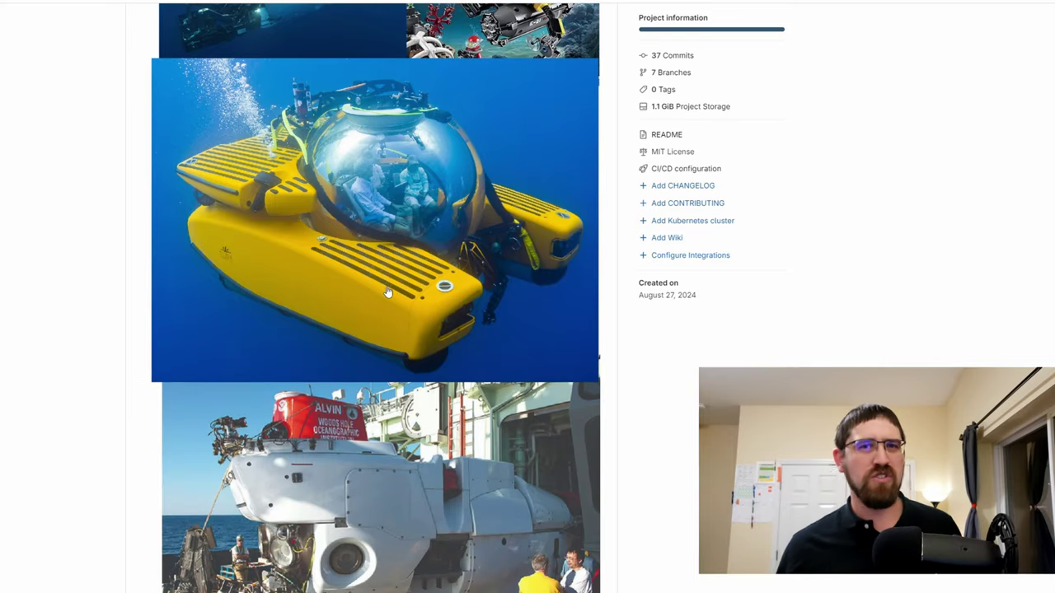
scroll(397, 292, down, 2)
scroll(346, 287, up, 5)
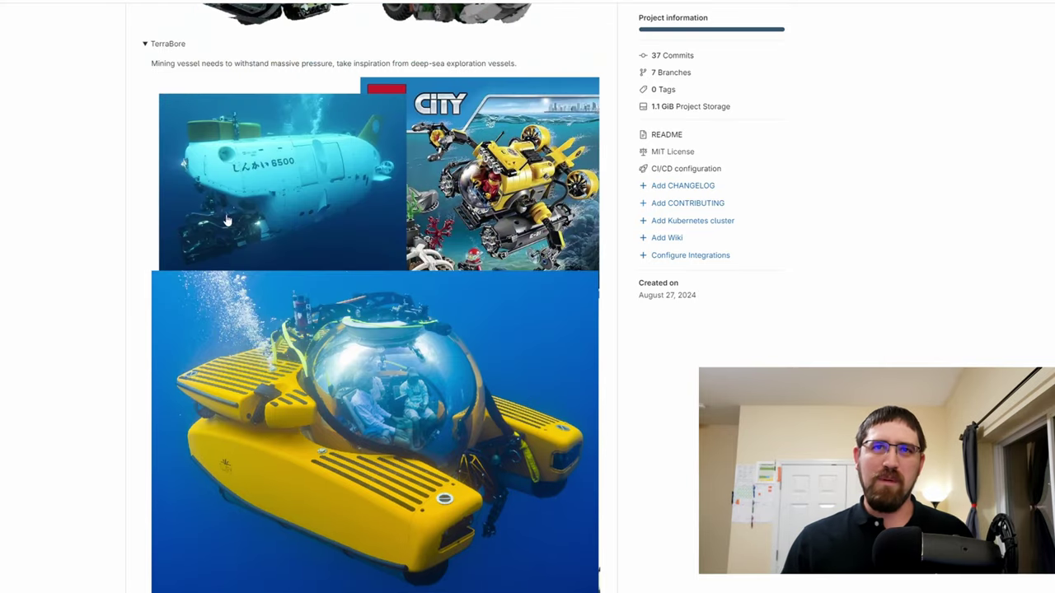
scroll(409, 325, up, 4)
scroll(132, 328, up, 3)
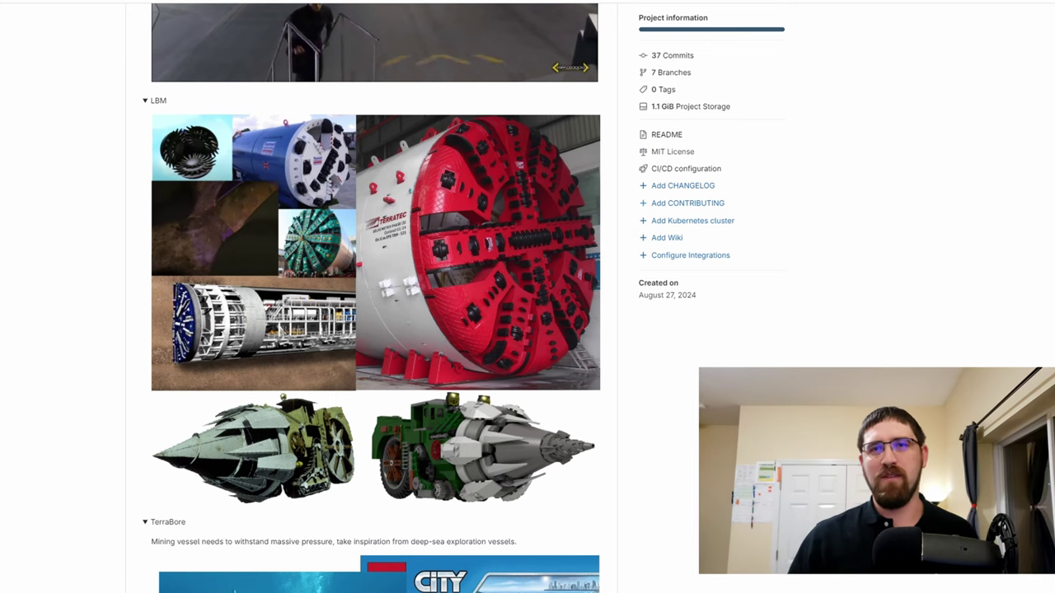
scroll(376, 296, down, 15)
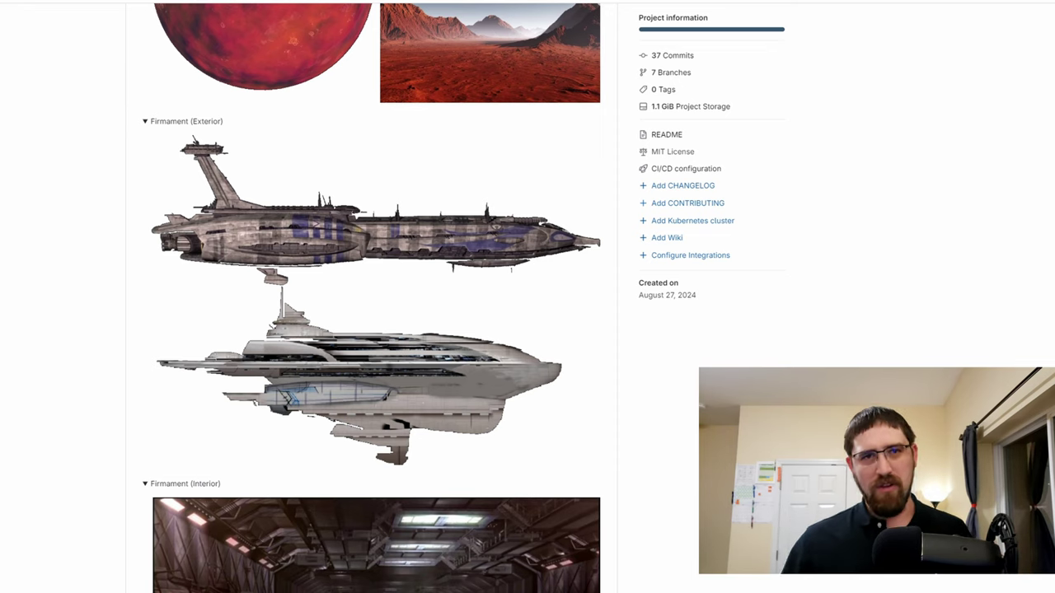
scroll(128, 355, down, 15)
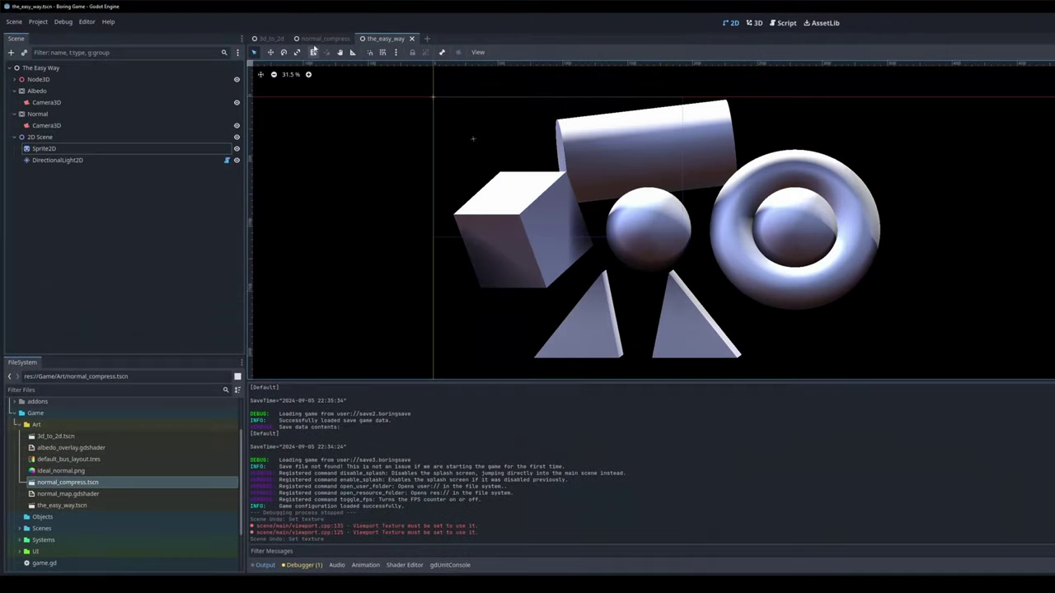
Open the 3d_to_2d scene and inspect the Albedo and Normal viewport renders.
click(326, 38)
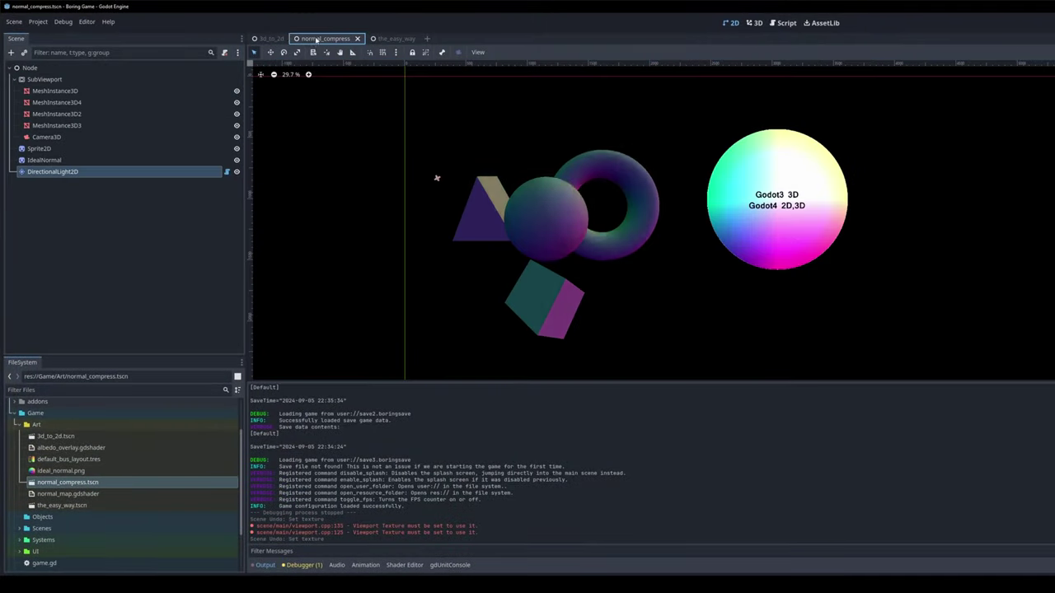
click(272, 38)
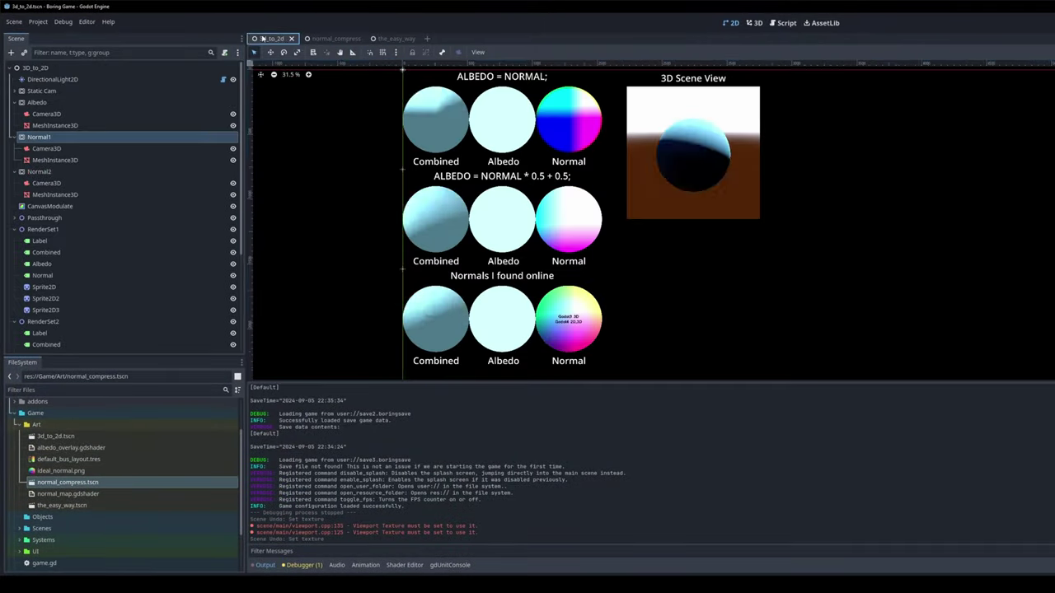
click(339, 227)
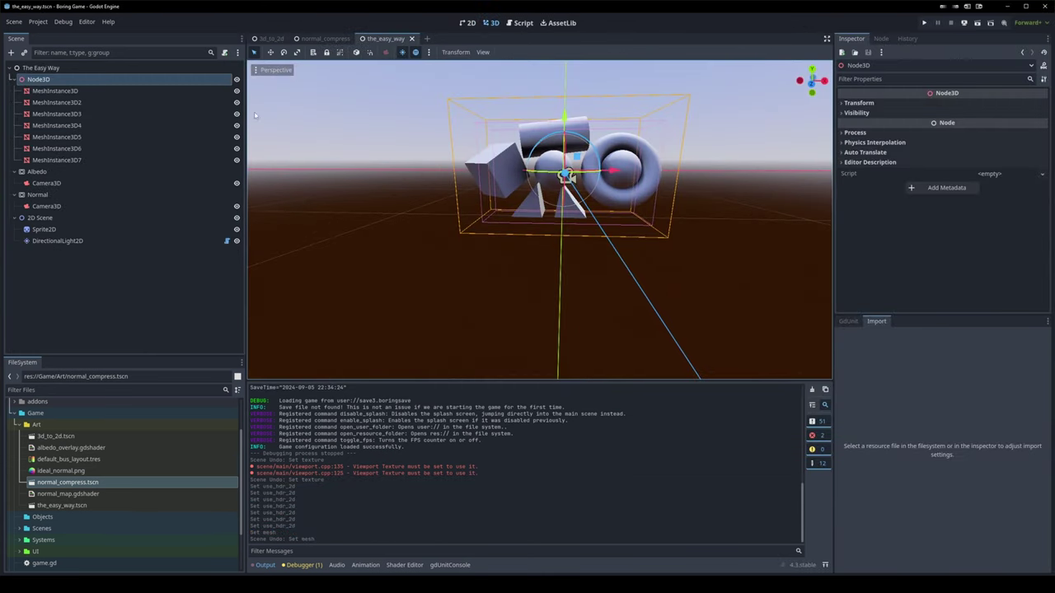
click(34, 173)
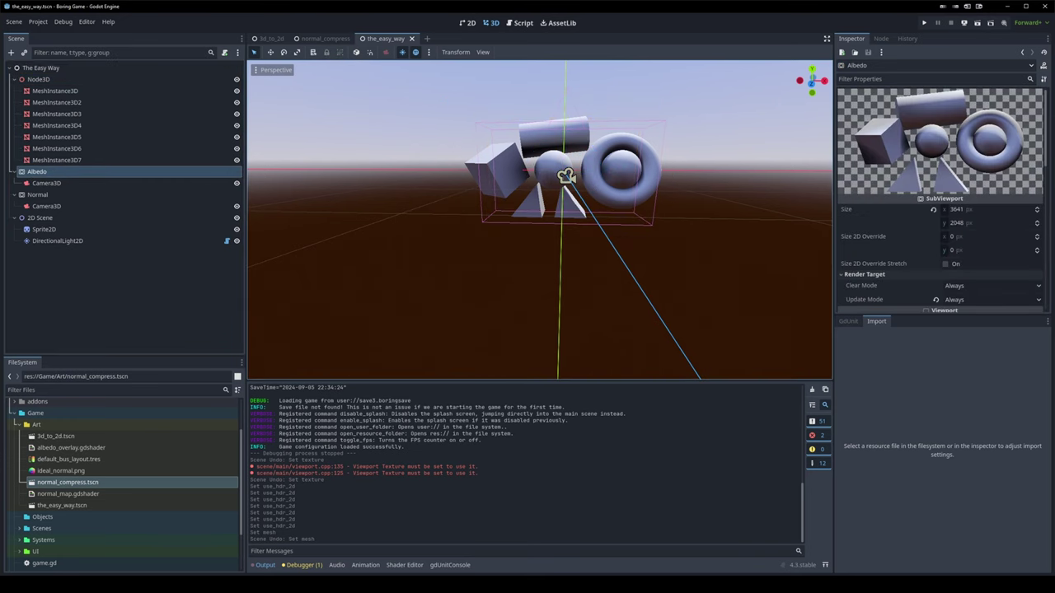
click(37, 195)
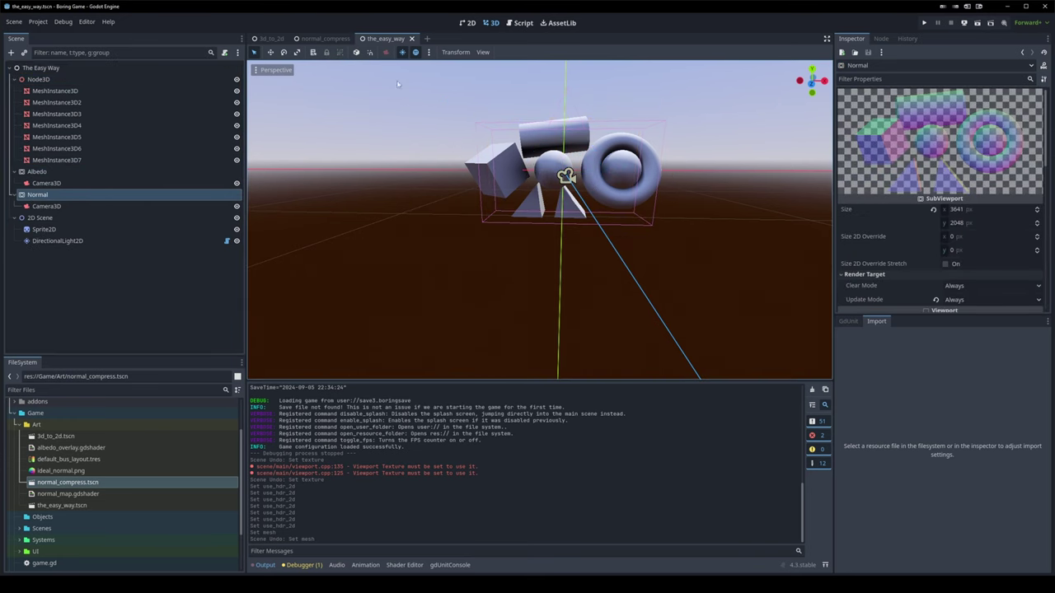
View the composed shapes in 2D, inspect DirectionalLight2D, and resume the debug game.
click(459, 24)
scroll(431, 181, down, 2)
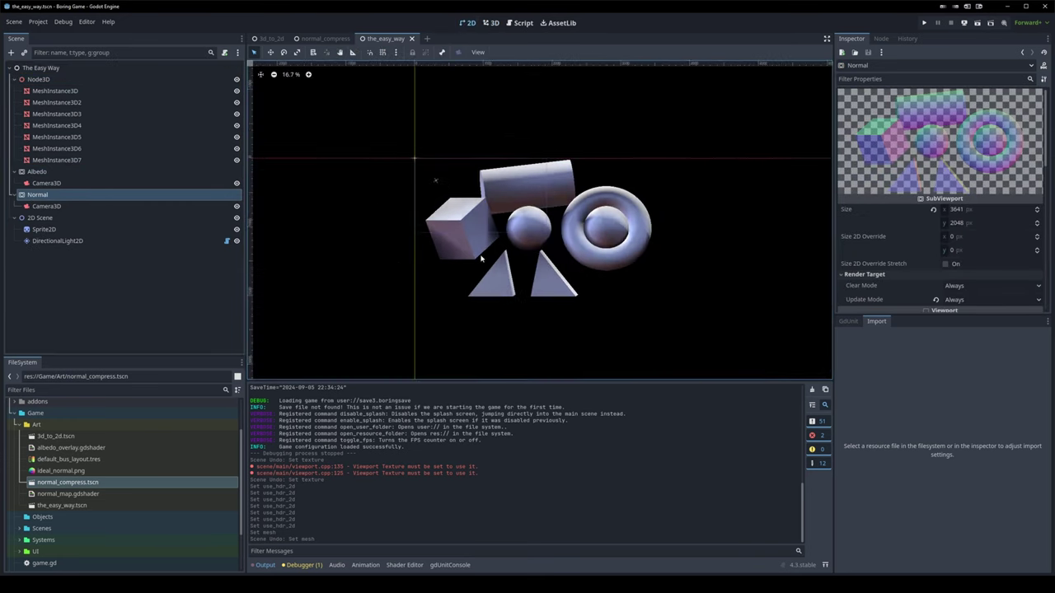
scroll(563, 216, up, 2)
scroll(519, 252, up, 1)
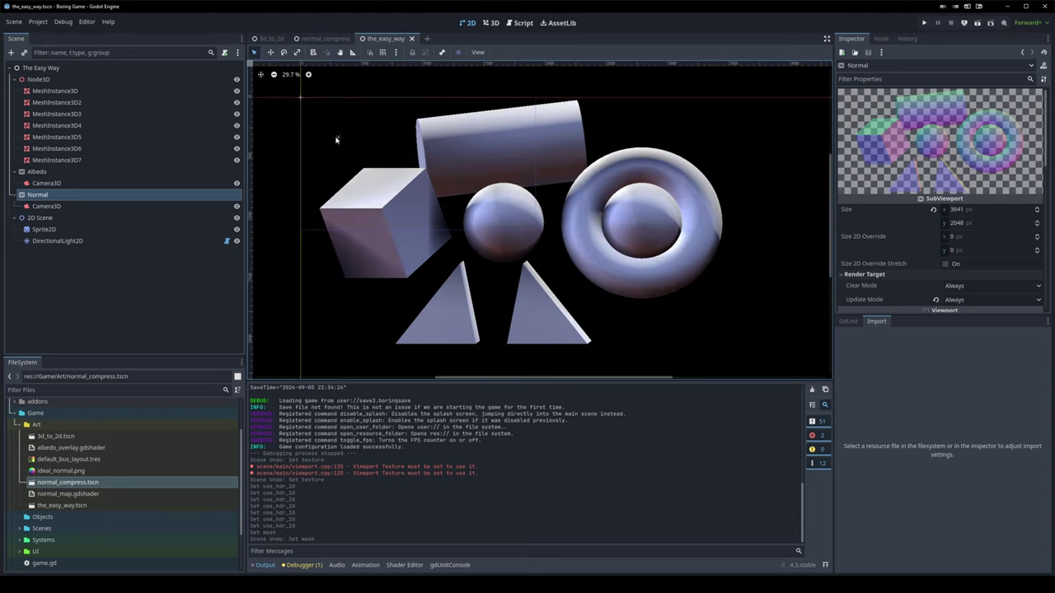
click(337, 136)
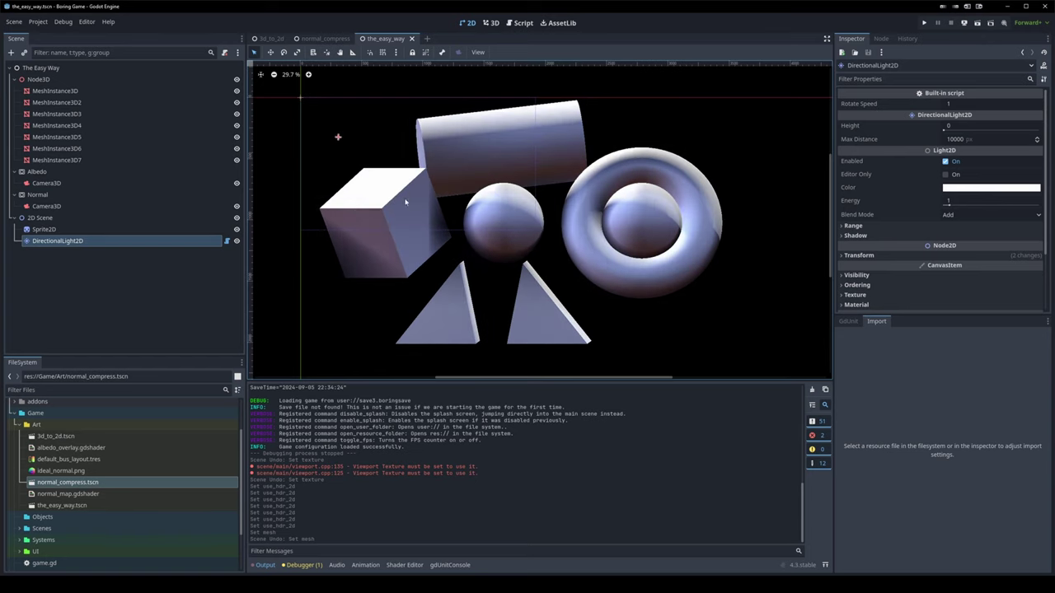
scroll(407, 227, down, 2)
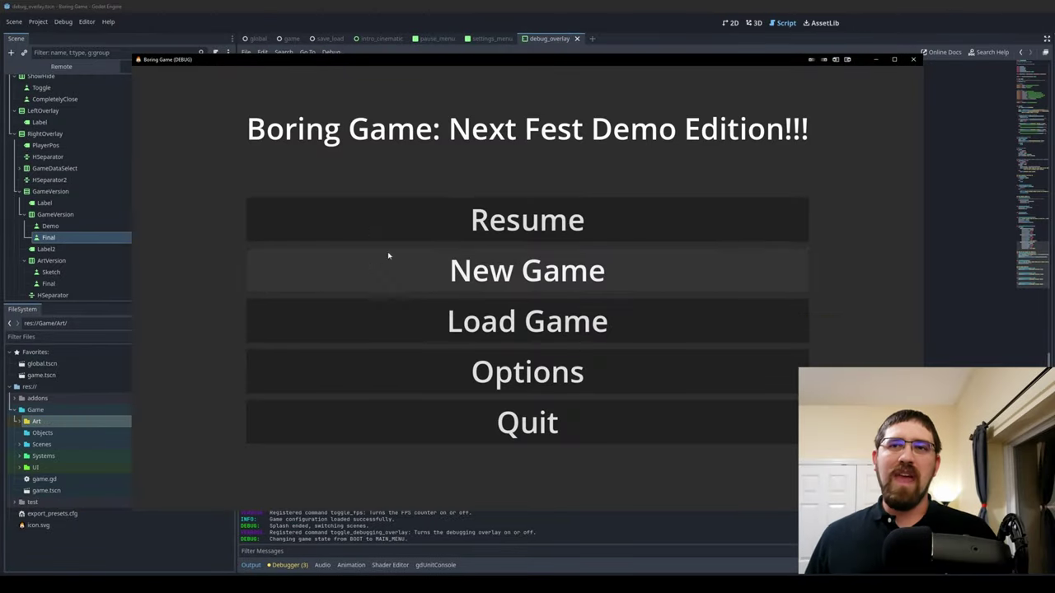
click(459, 221)
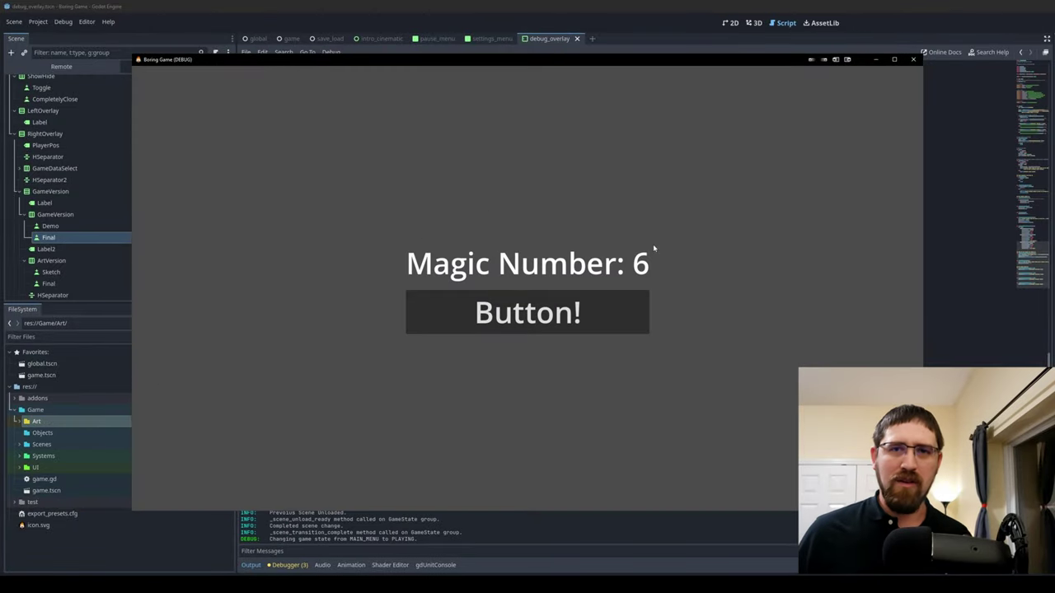
Click Button! repeatedly to raise the Magic Number to 20.
click(519, 313)
double_click(519, 312)
triple_click(520, 312)
triple_click(519, 312)
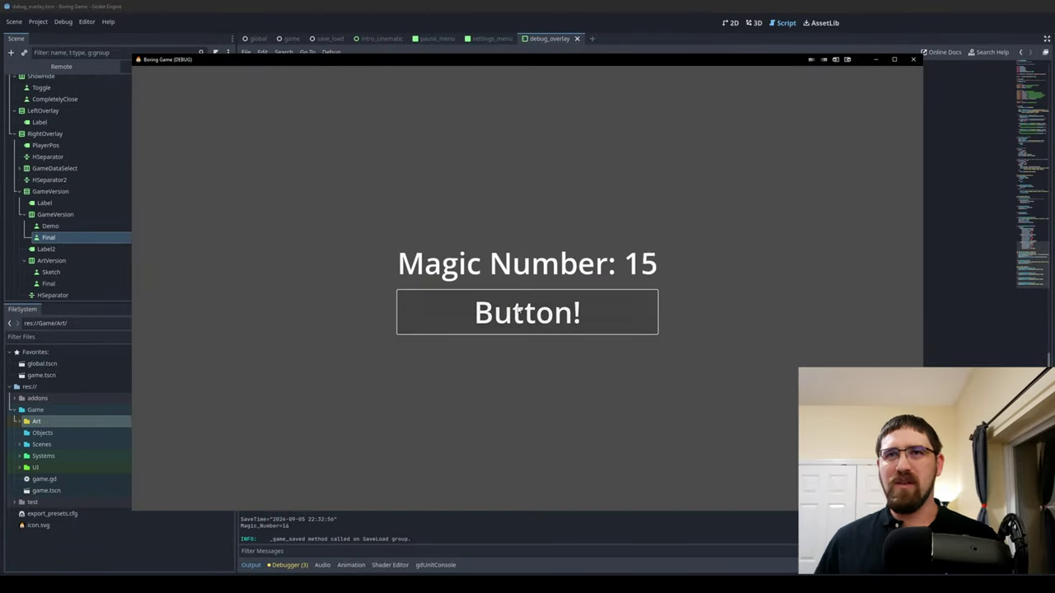
triple_click(519, 311)
double_click(519, 311)
Pause, return to the main menu and start a new game in Slot 2.
key(Escape)
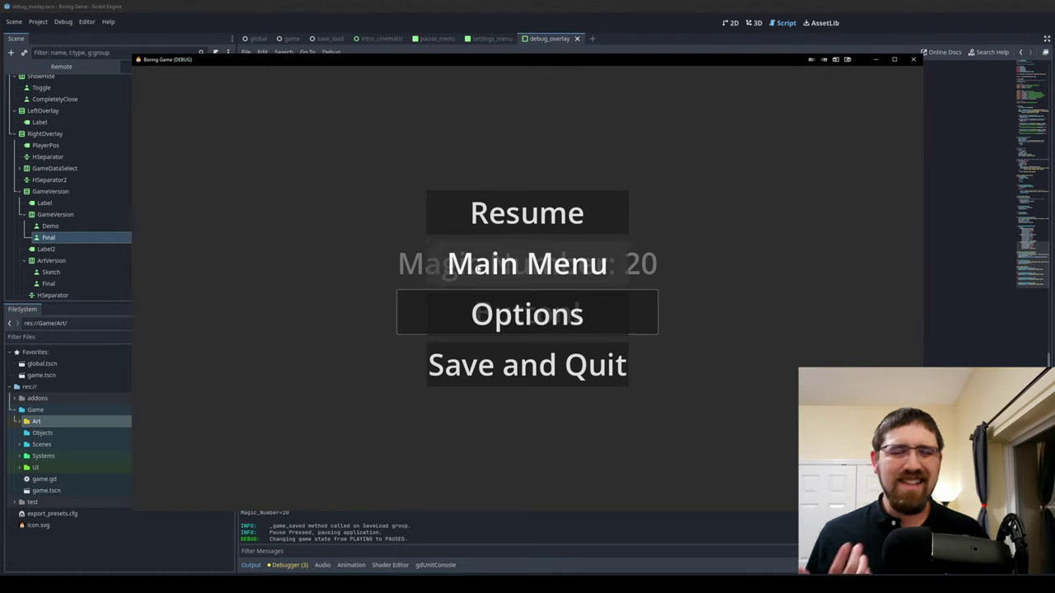
click(480, 265)
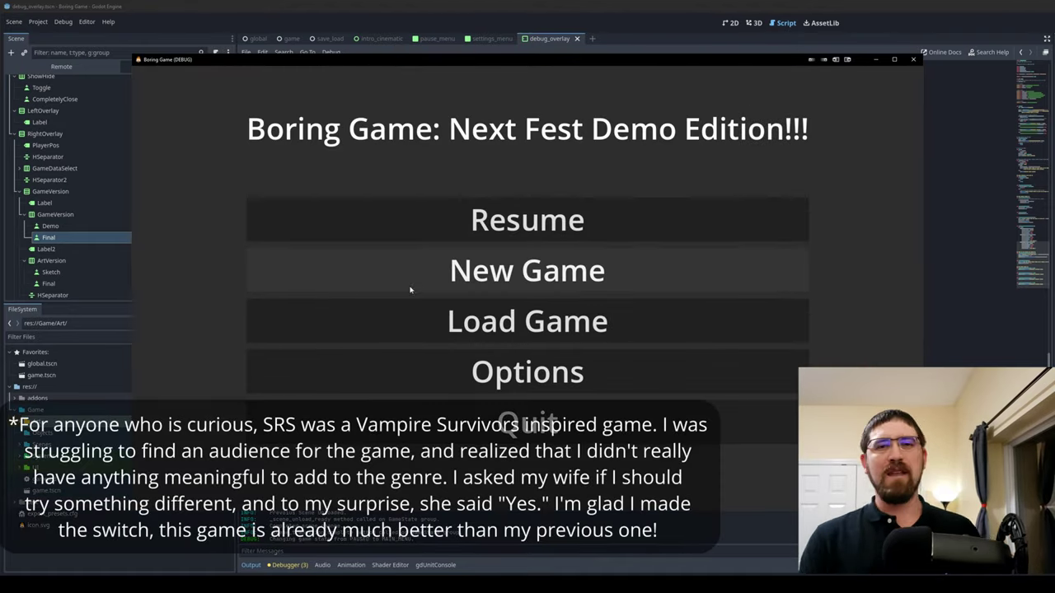
click(449, 275)
click(469, 270)
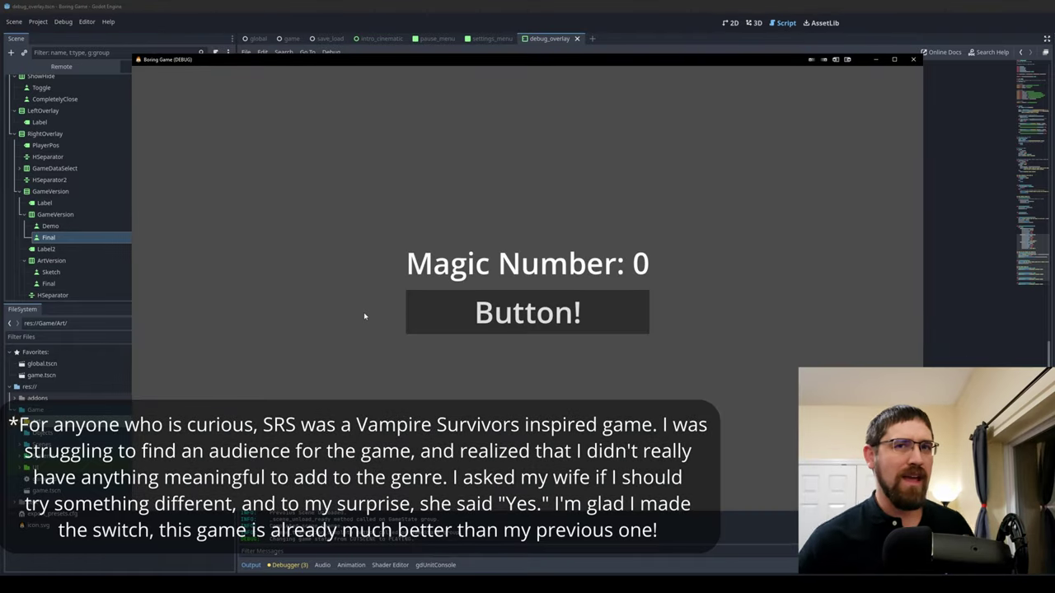
Pause again, load the second saved game, then Save and Quit.
key(Escape)
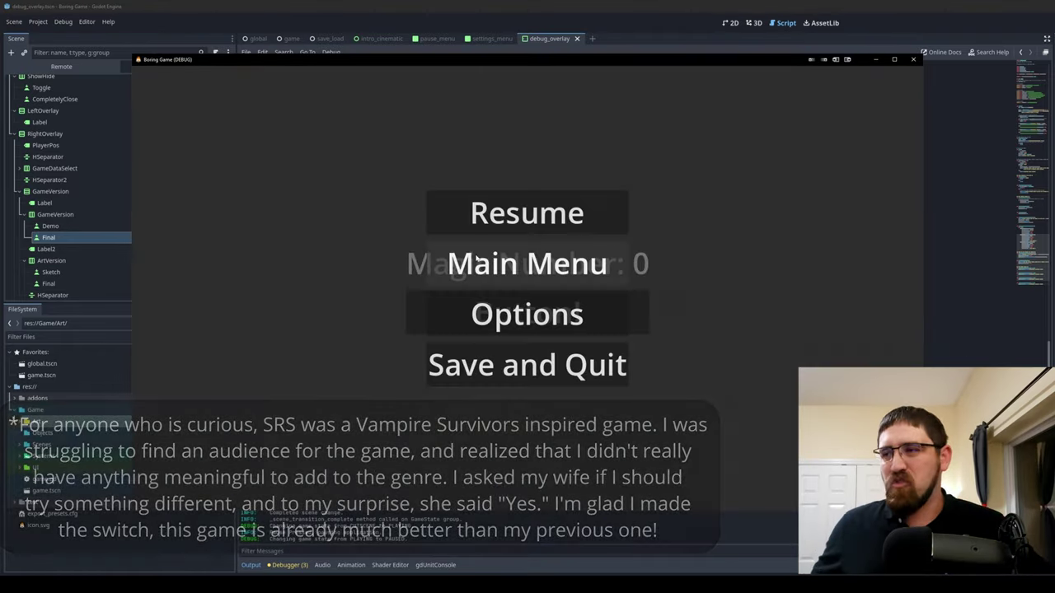
click(466, 263)
click(466, 272)
click(264, 373)
click(396, 323)
click(494, 271)
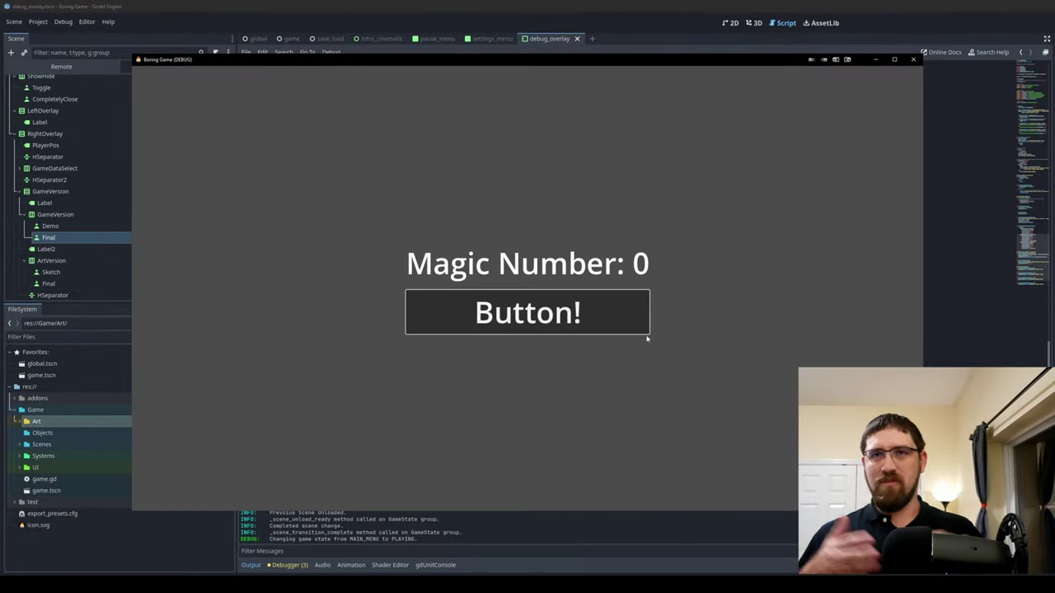
key(Escape)
click(614, 362)
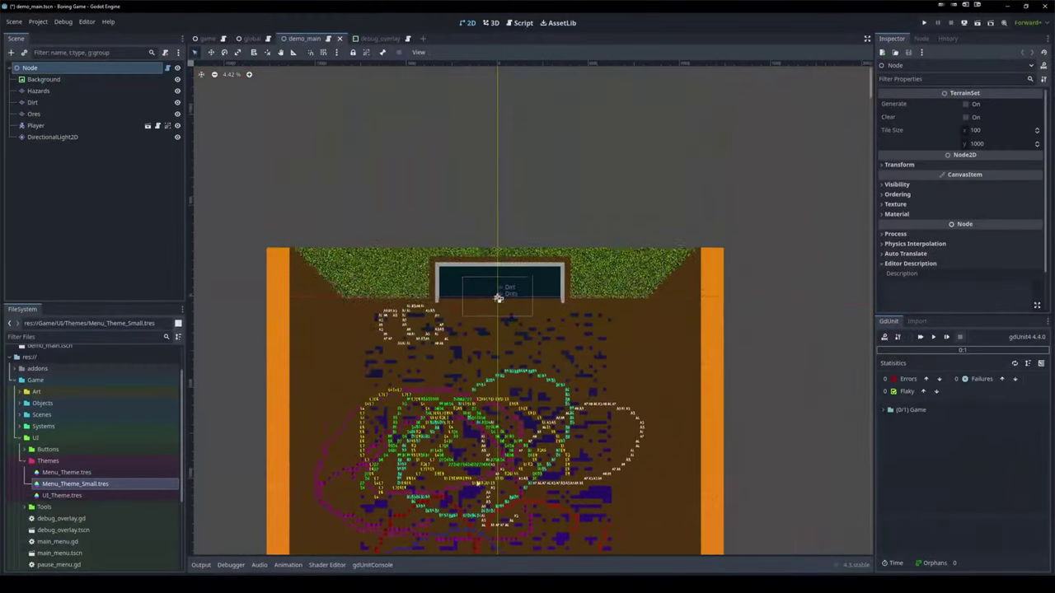
Zoom and pan the demo_main canvas to the map's top edge to examine the ore tiles.
scroll(498, 298, up, 10)
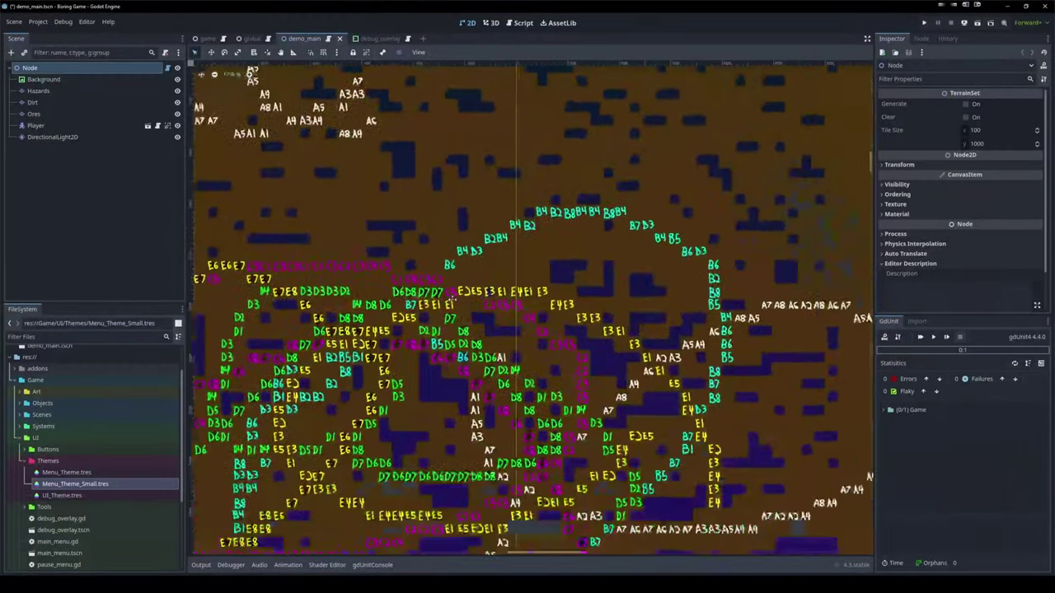
middle_drag(412, 313, 604, 362)
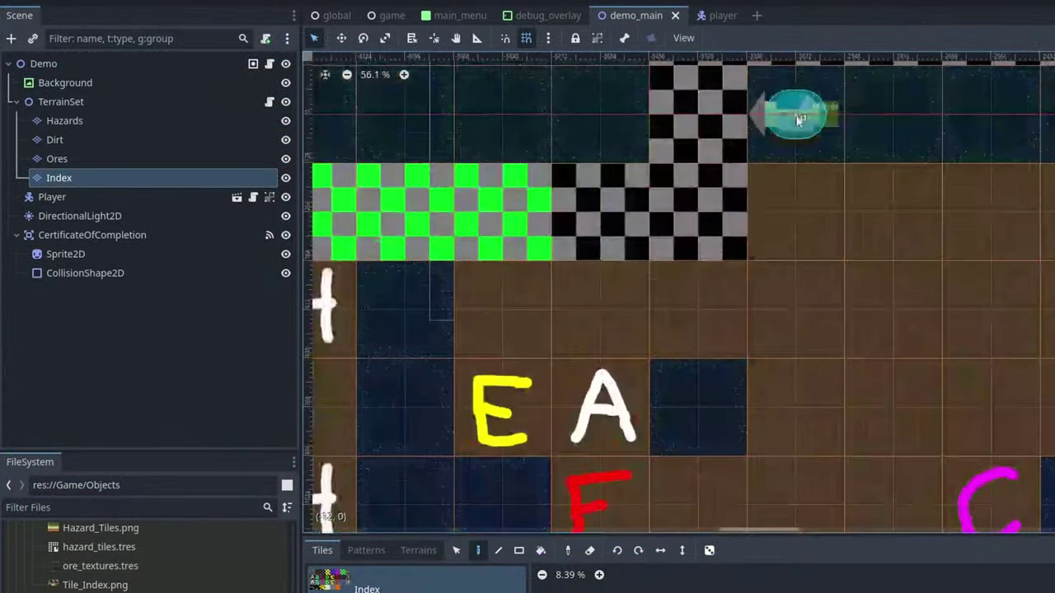
scroll(799, 117, down, 5)
scroll(799, 118, down, 5)
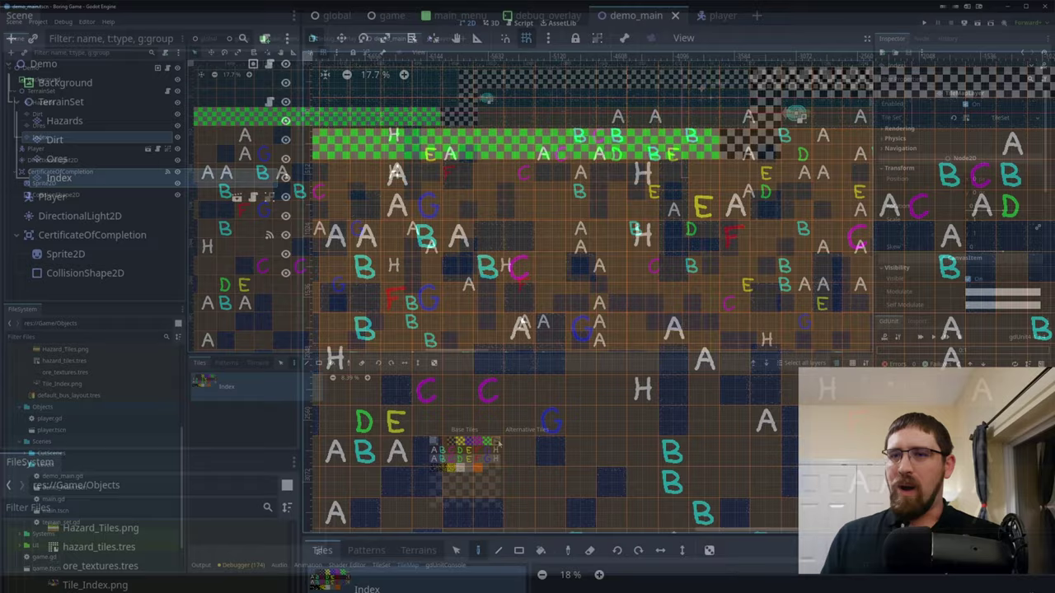
Zoom into the Index tile atlas in the TileMap panel to look over its tiles.
scroll(710, 387, up, 5)
scroll(710, 387, down, 6)
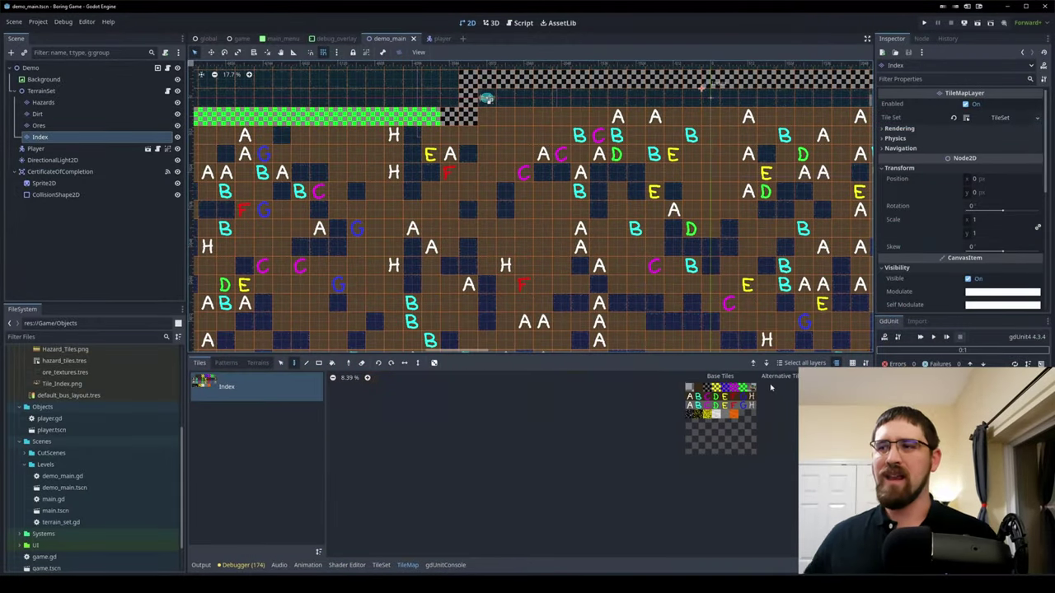
mouse_move(610, 475)
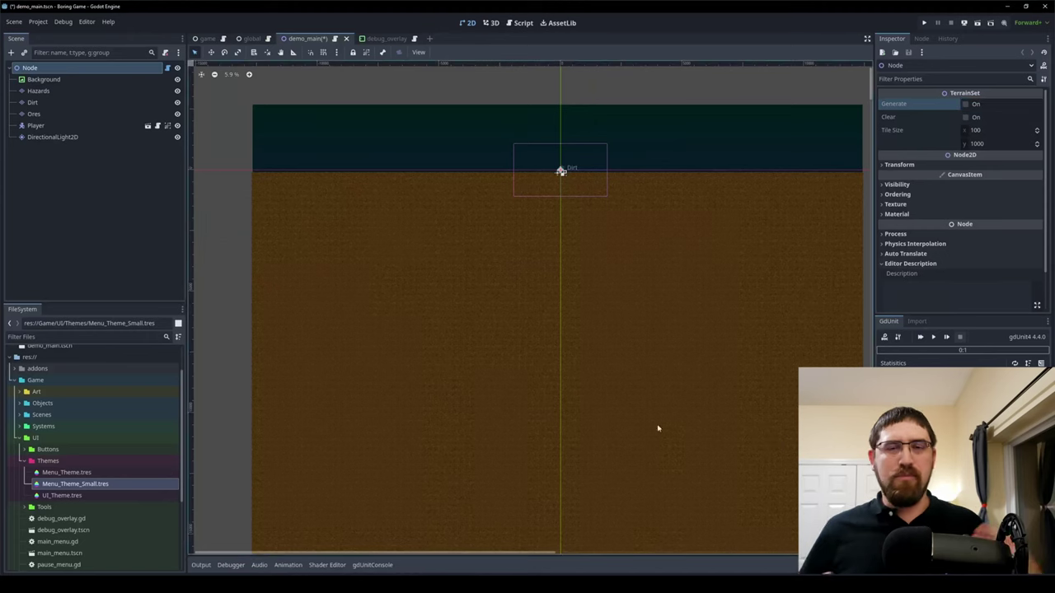
Pan and zoom the canvas to frame the whole level with its sky band and dirt body.
middle_drag(657, 428, 497, 261)
scroll(518, 337, down, 3)
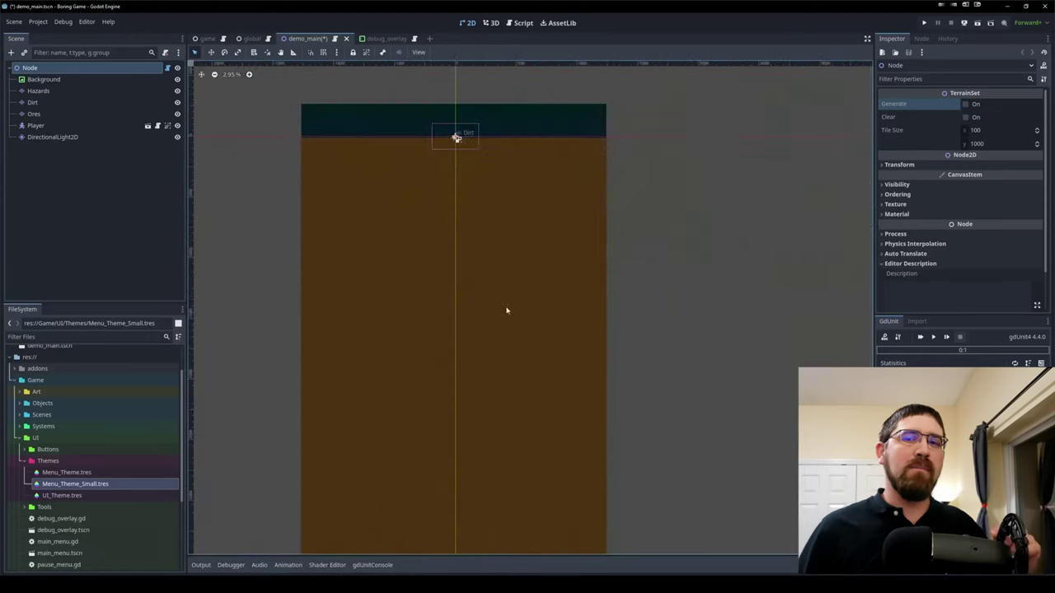
middle_drag(518, 337, 619, 381)
scroll(592, 244, up, 1)
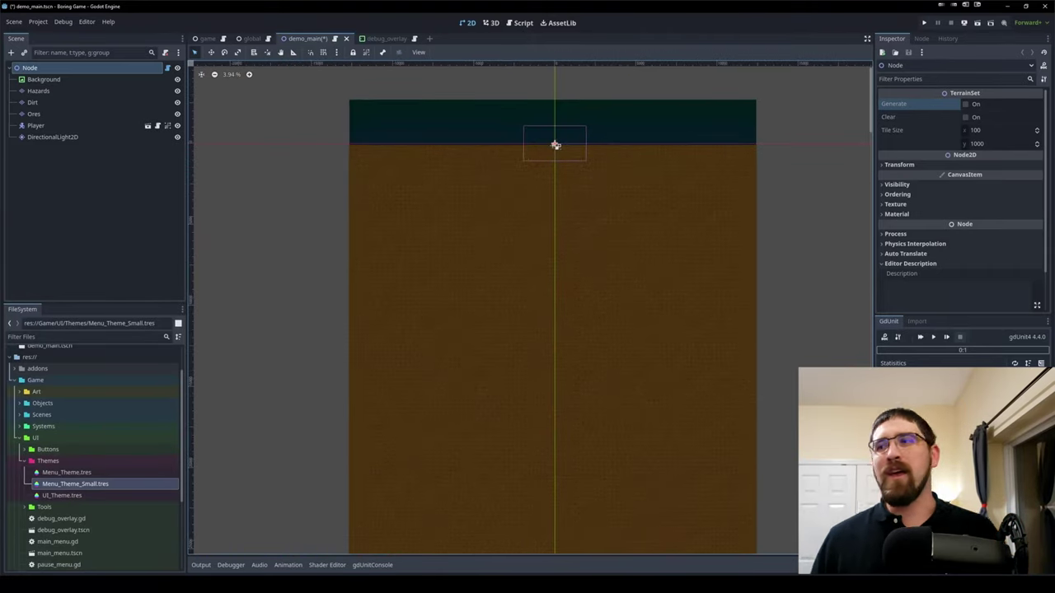
Run the level and steer the drill right, down and left through the dirt past the ore sketches.
key(F6)
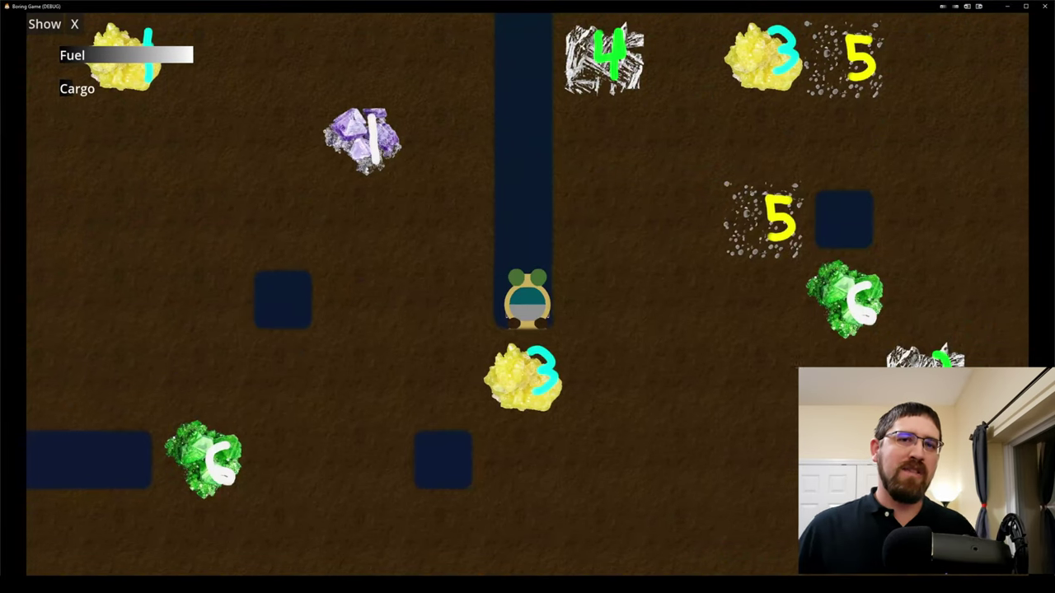
key(Right)
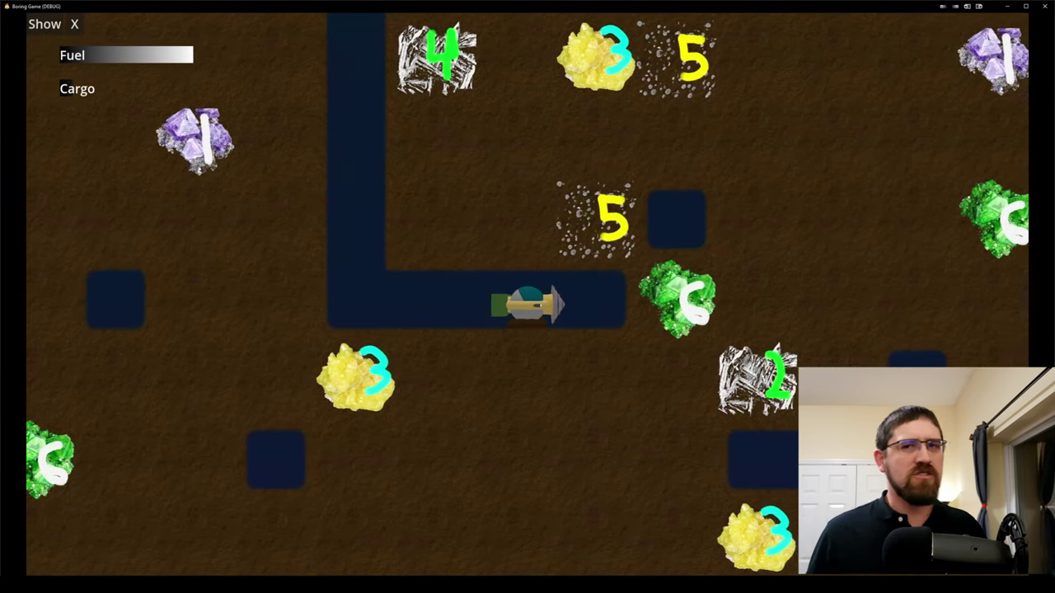
key(Right)
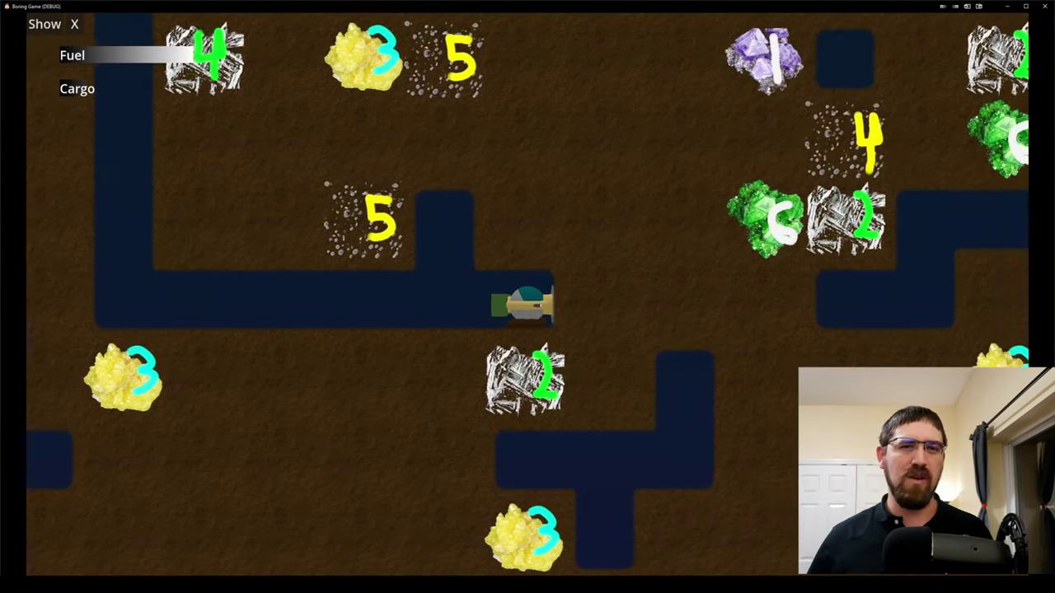
key(Right)
key(Down)
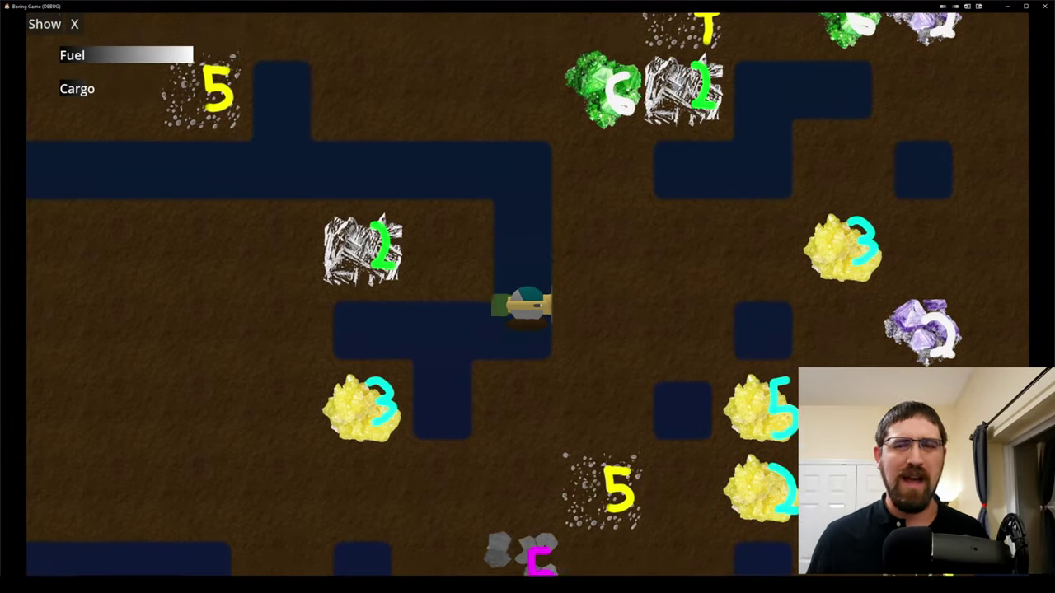
key(Left)
key(Left)
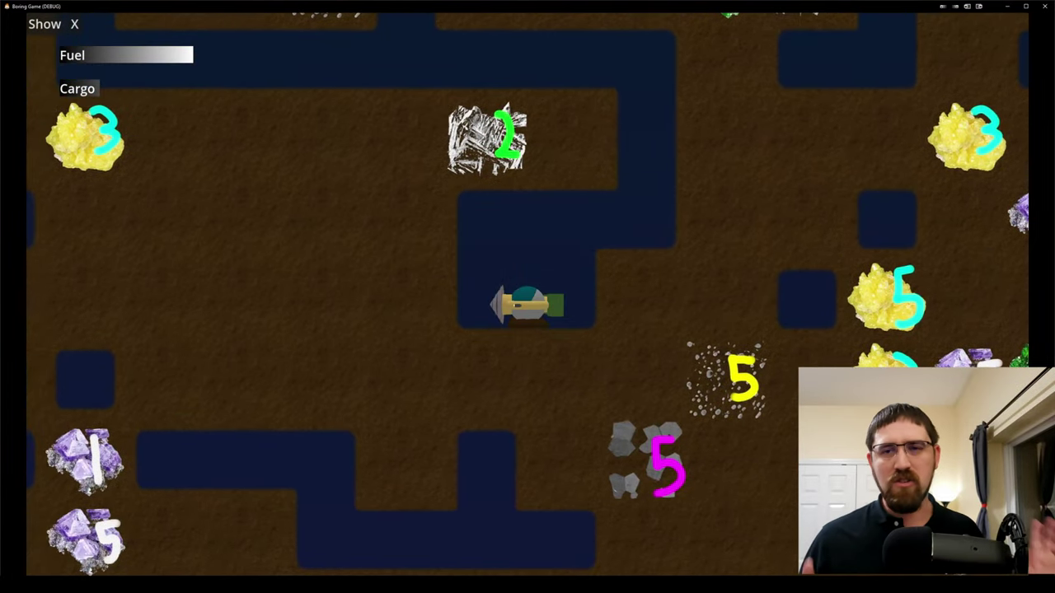
key(Right)
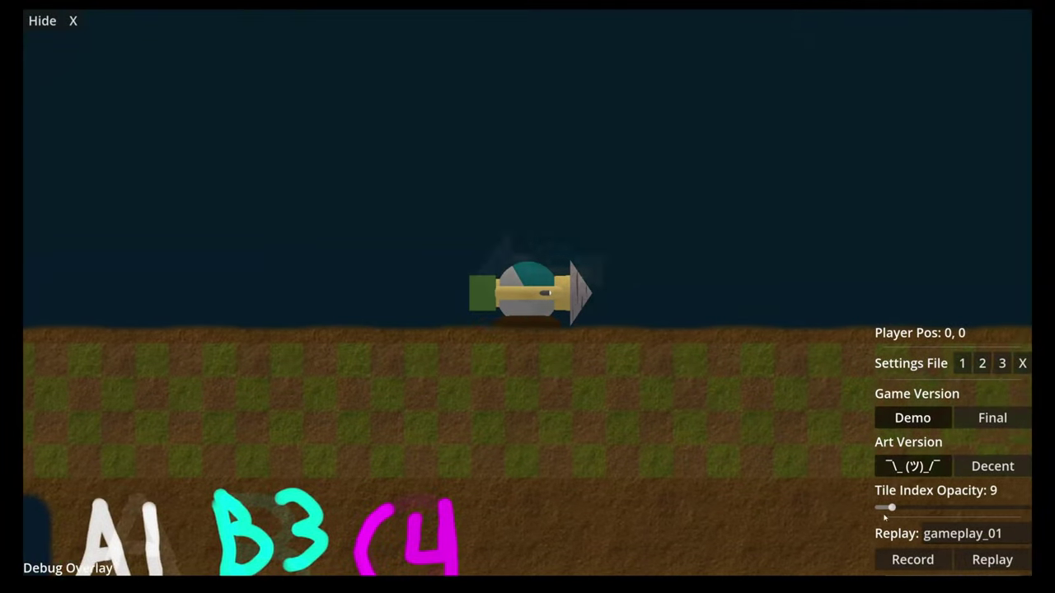
Fade the tile index letters to opacity 0 and switch the game art to Decent.
drag(885, 514, 812, 502)
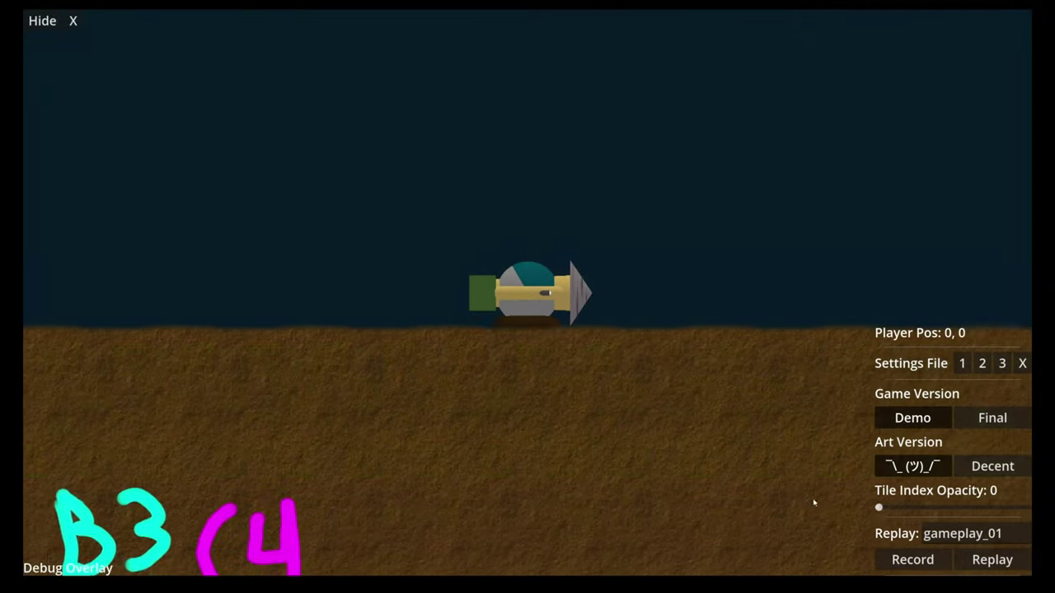
click(989, 466)
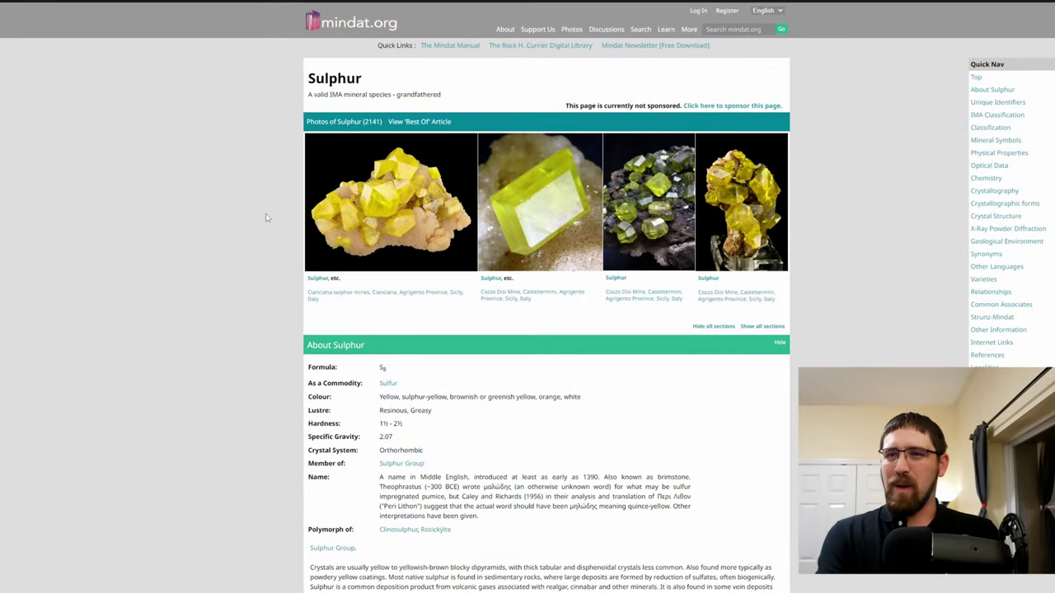
Scroll down to the Sulphur crystal model and tilt it to view its top.
scroll(266, 218, down, 5)
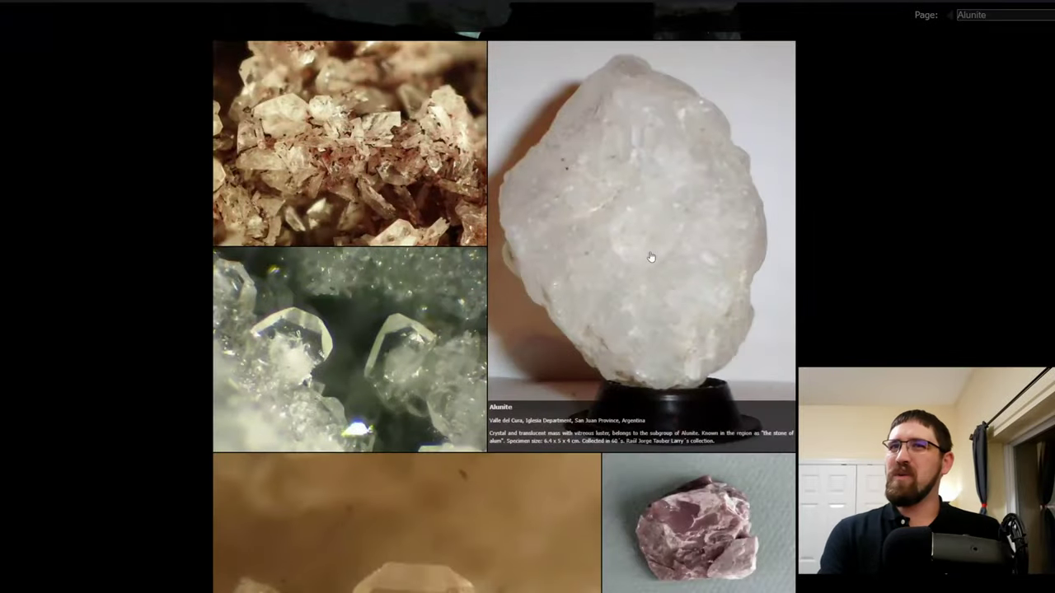
scroll(595, 270, down, 5)
scroll(412, 243, down, 10)
scroll(418, 216, down, 10)
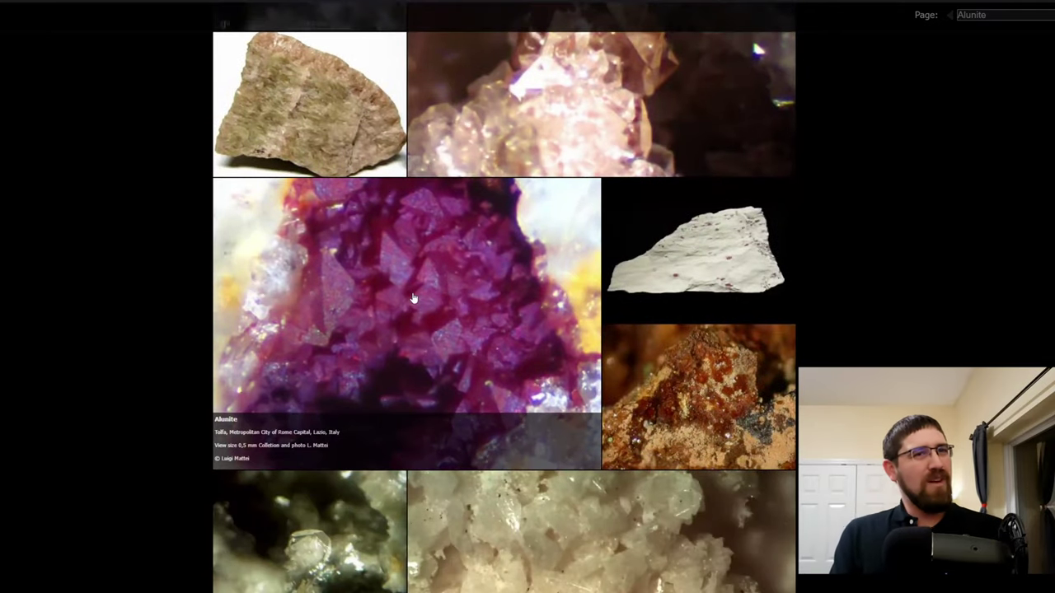
scroll(413, 298, down, 10)
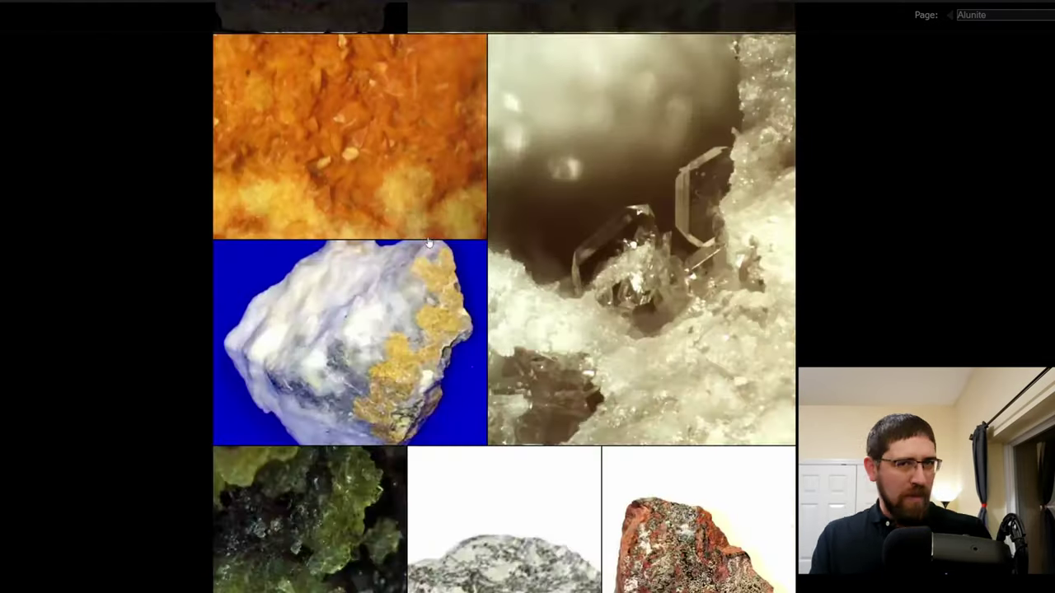
scroll(429, 241, down, 5)
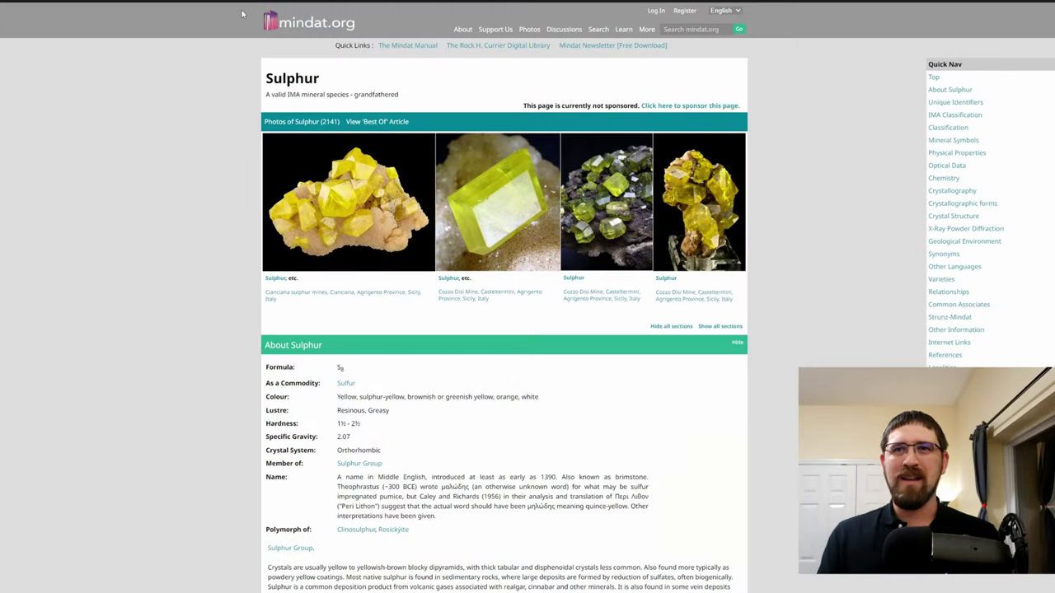
scroll(225, 227, down, 15)
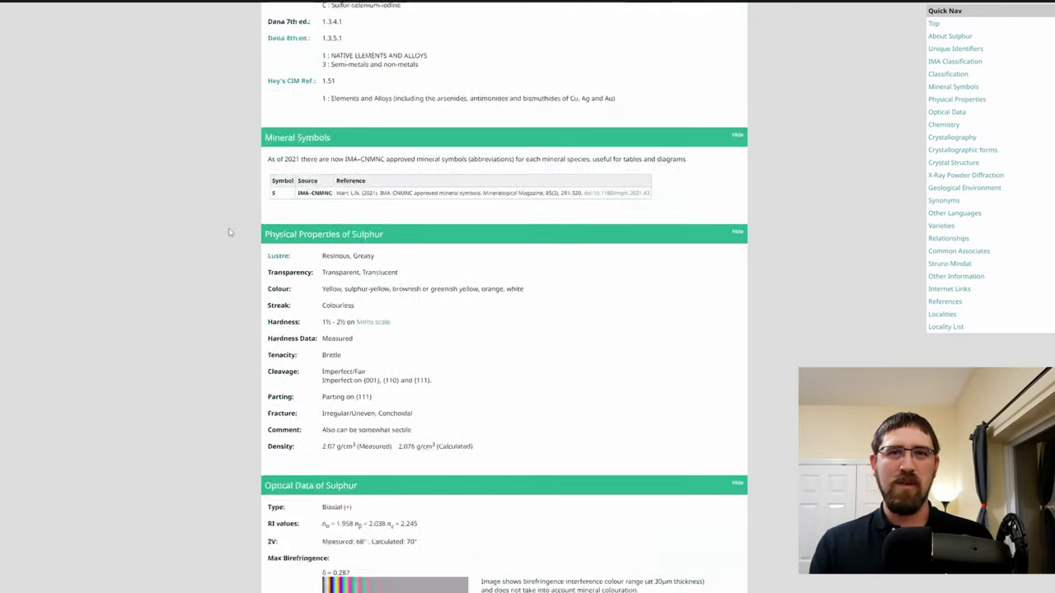
scroll(233, 229, down, 7)
scroll(239, 231, up, 2)
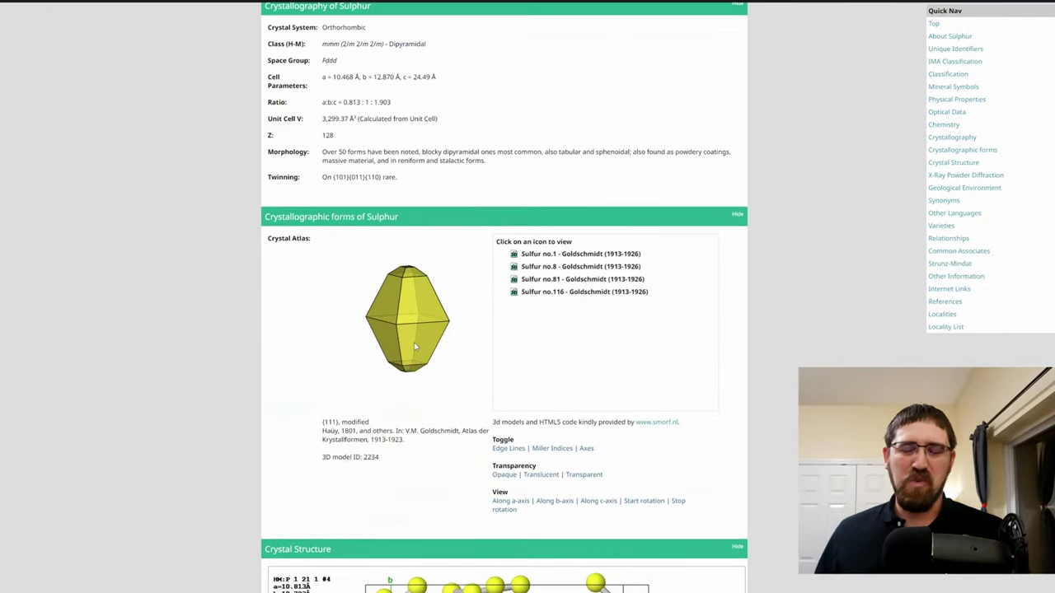
drag(413, 342, 416, 297)
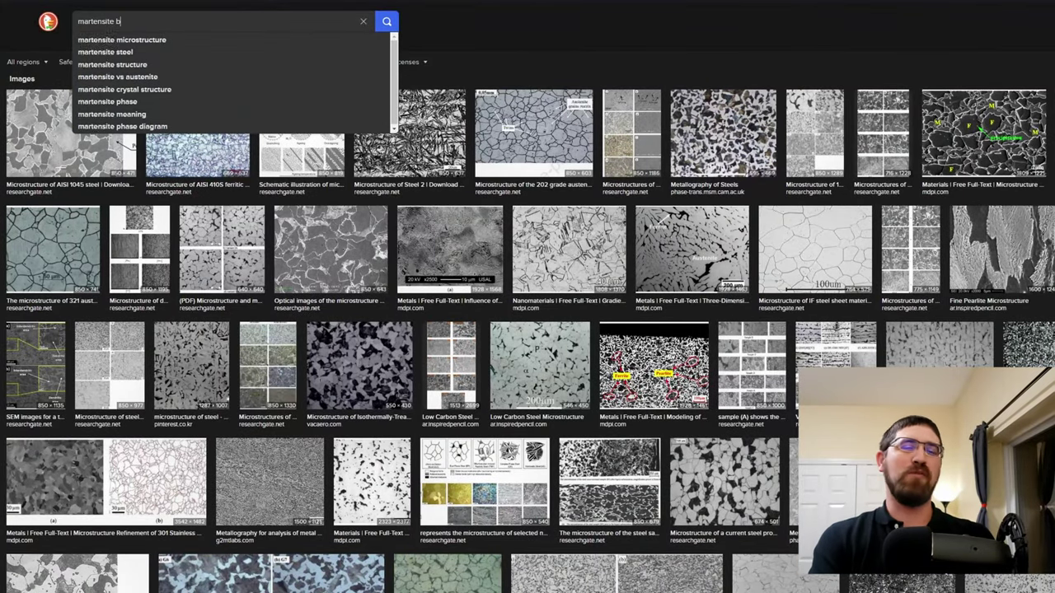
Search images for 'martensite bainite pearlite' and enlarge the Discrete phases of martensite chart.
key(Down)
key(Return)
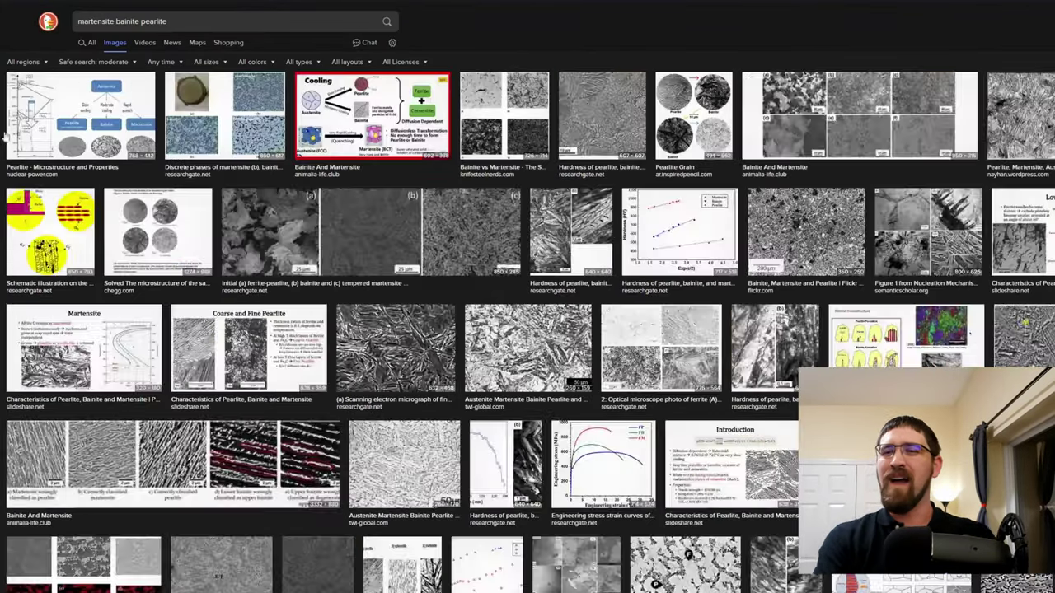
click(277, 129)
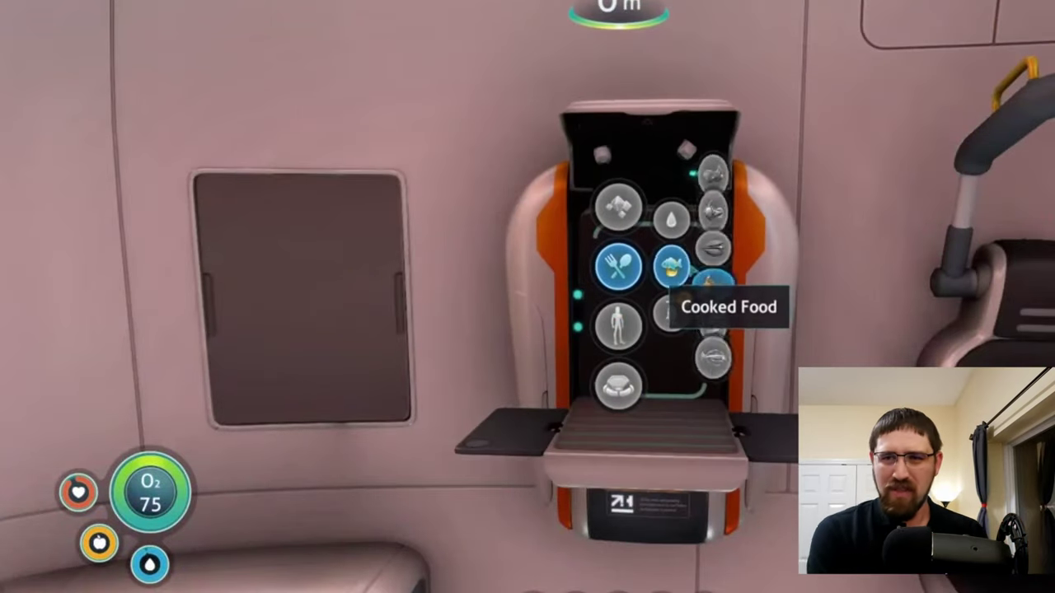
Click through the enlarged image preview, close it, and scroll the image results.
click(671, 266)
click(668, 311)
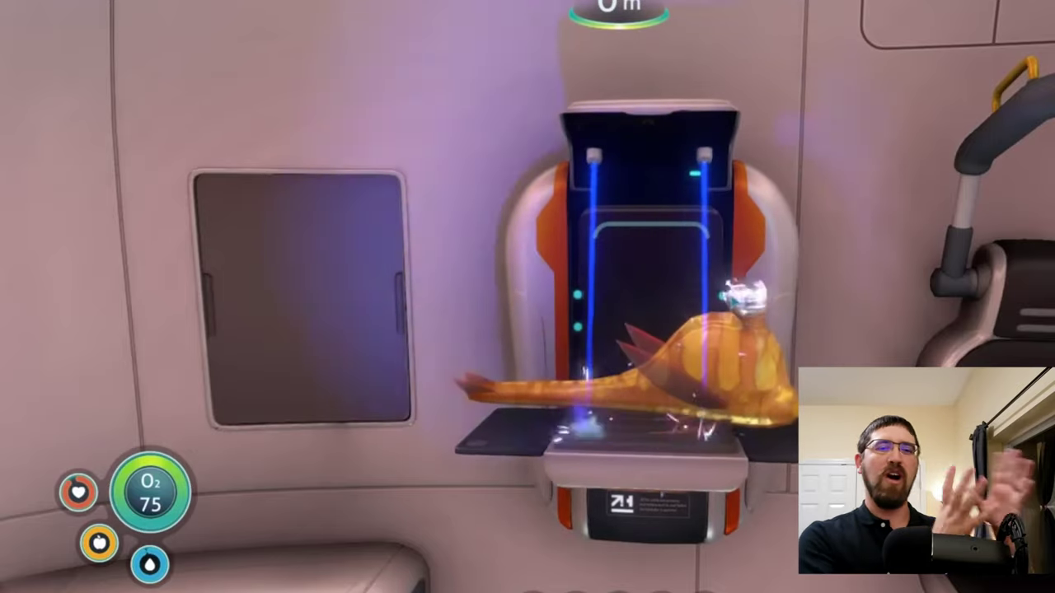
click(528, 296)
key(Escape)
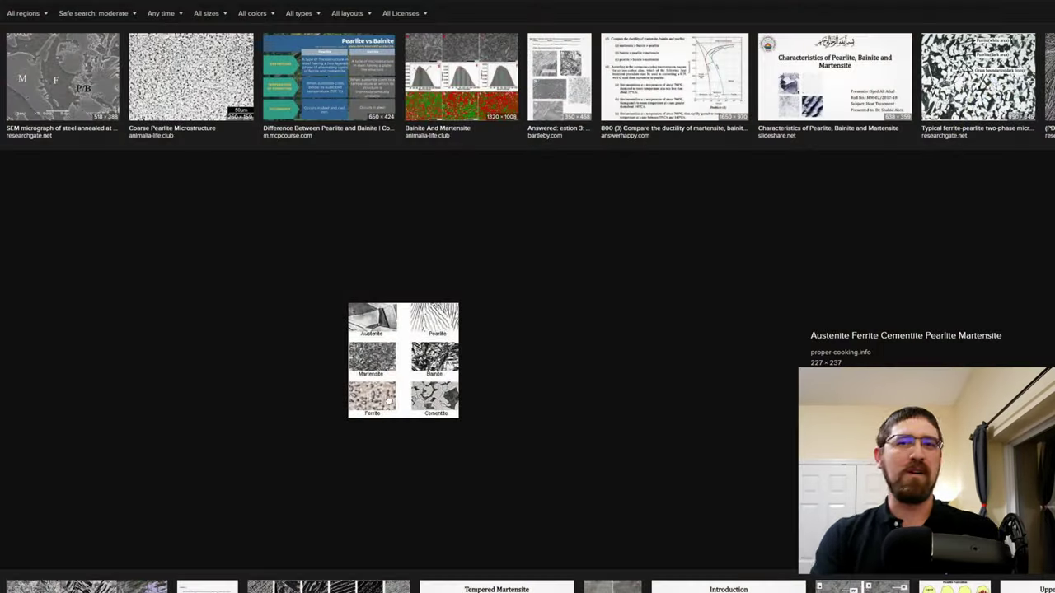
ctrl+scroll(381, 422, up, 5)
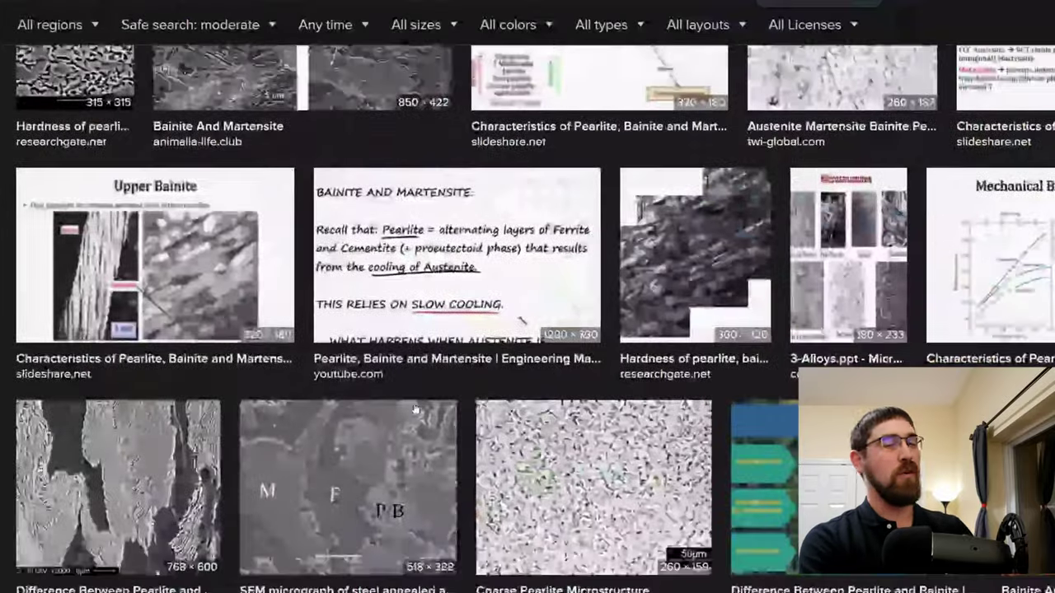
scroll(419, 400, down, 2)
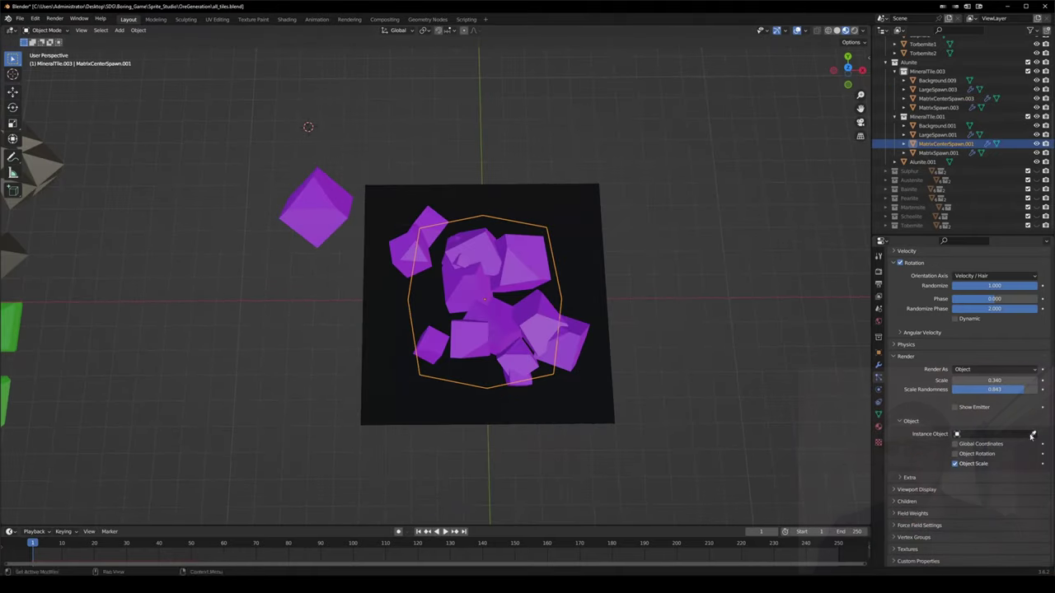
In top view, select the LargeSpawn.001 and MatrixSpawn.003 emitters, then the Alunite.001 hexagon.
key(KP_7)
shift+middle_drag(494, 330, 444, 330)
click(938, 134)
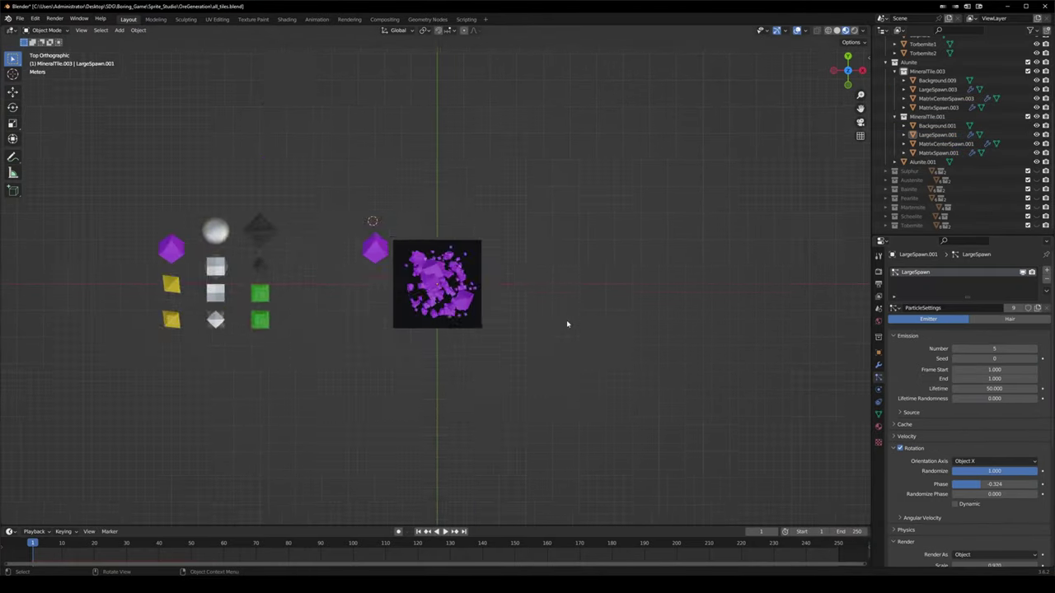
click(938, 107)
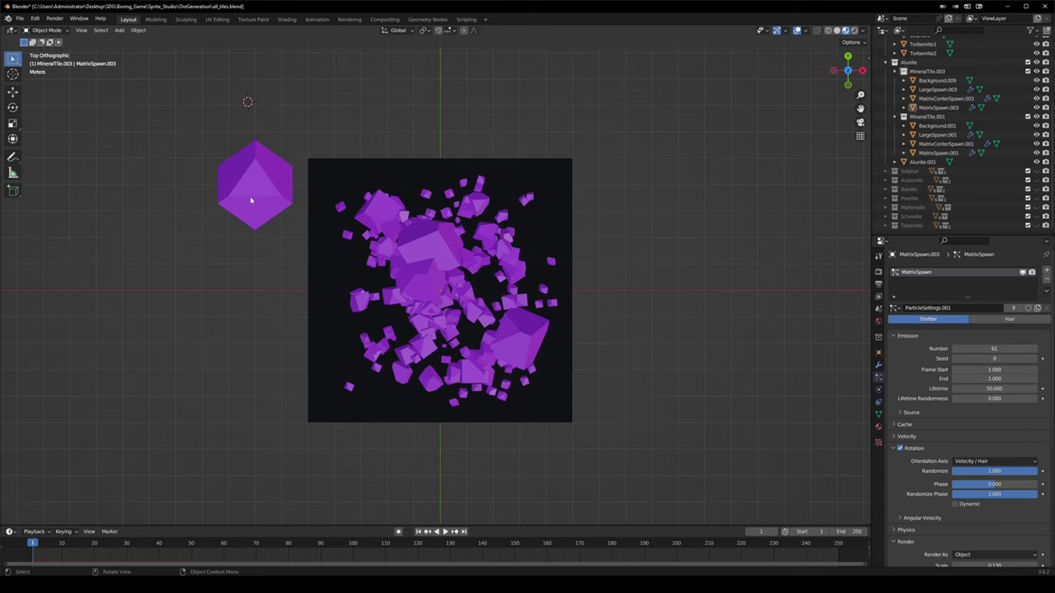
click(250, 199)
scroll(857, 392, up, 1)
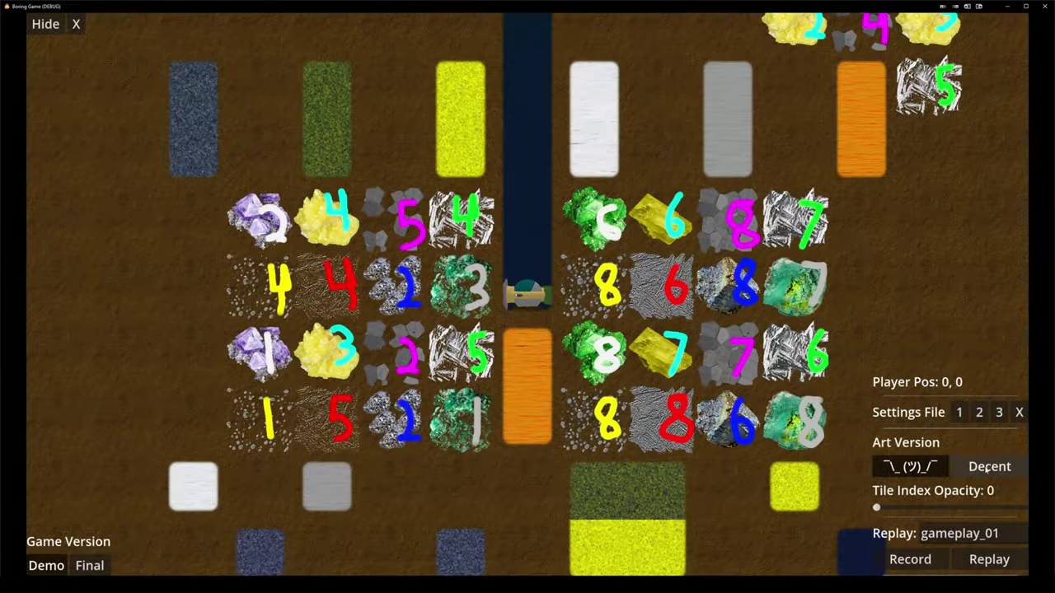
click(987, 466)
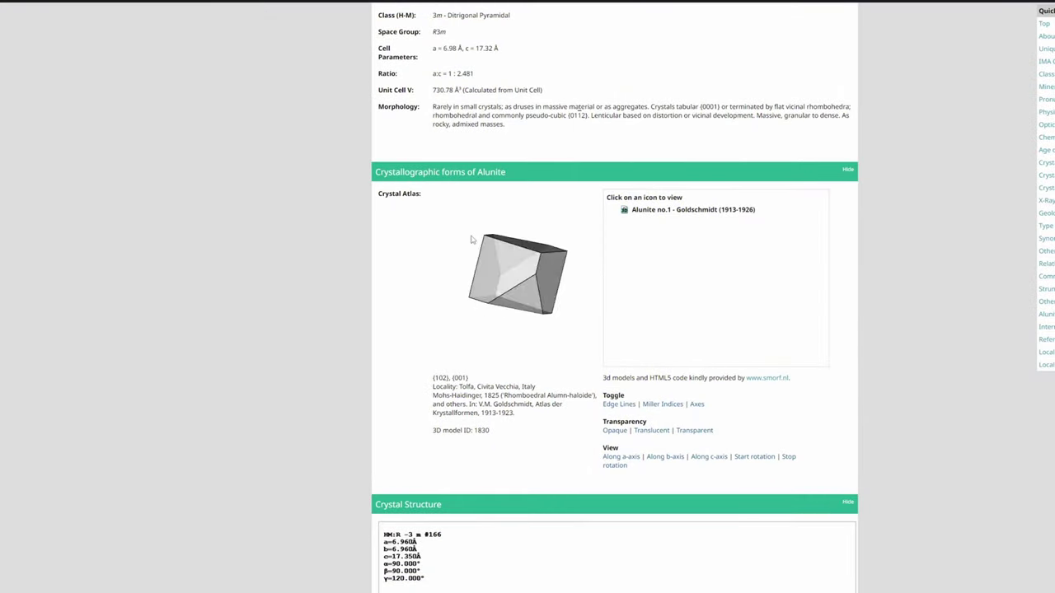
Scroll the Alunite page down to the Crystallographic forms 3D crystal model.
scroll(536, 426, down, 3)
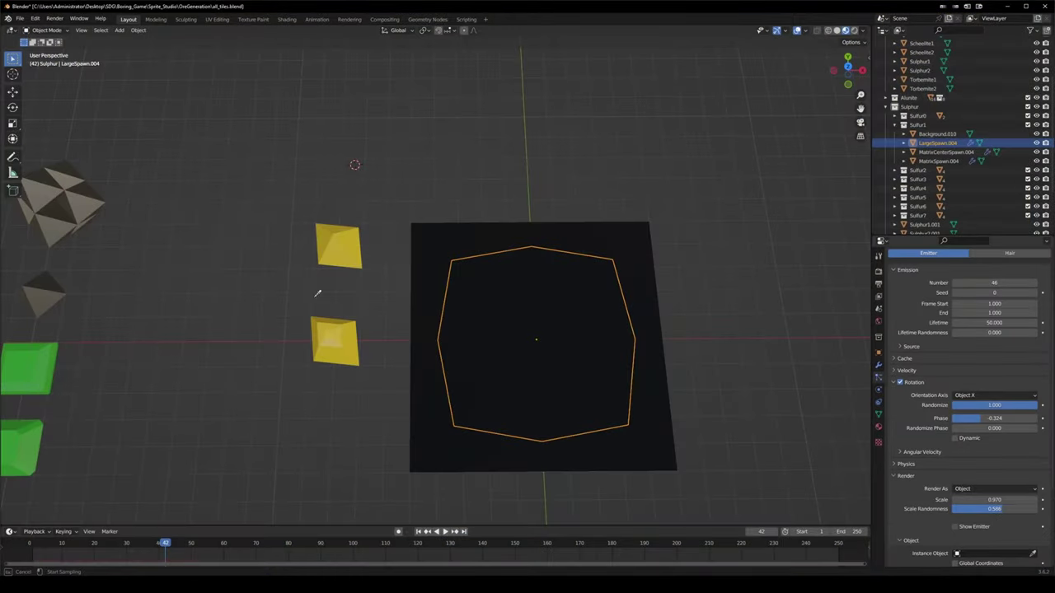
Set LargeSpawn.004 to instance Sulphur1.001 and MatrixSpawn.004 to instance Sulphur2.001.
click(328, 336)
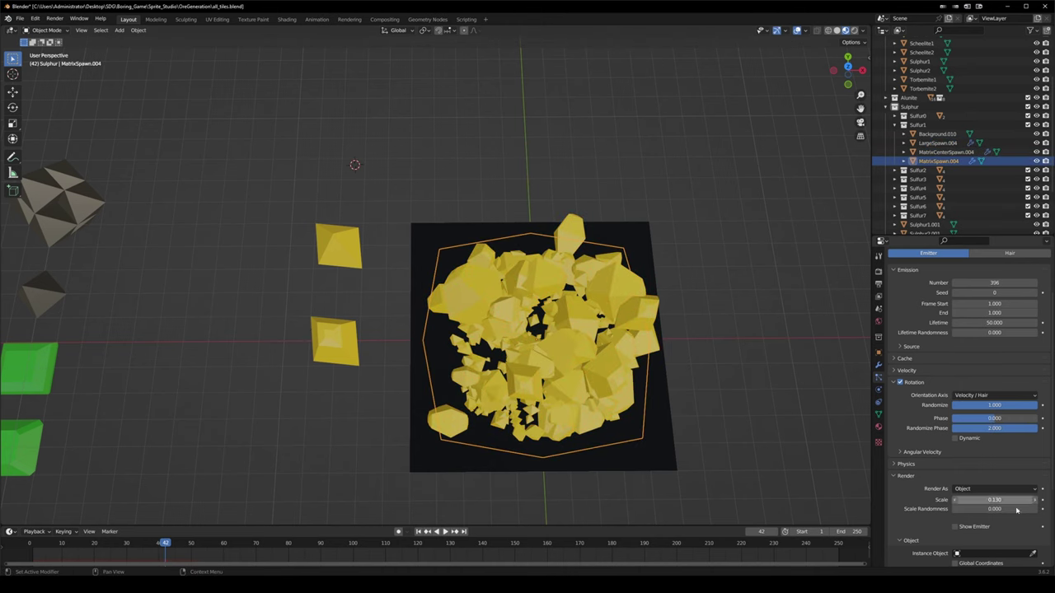
click(346, 235)
scroll(338, 378, down, 6)
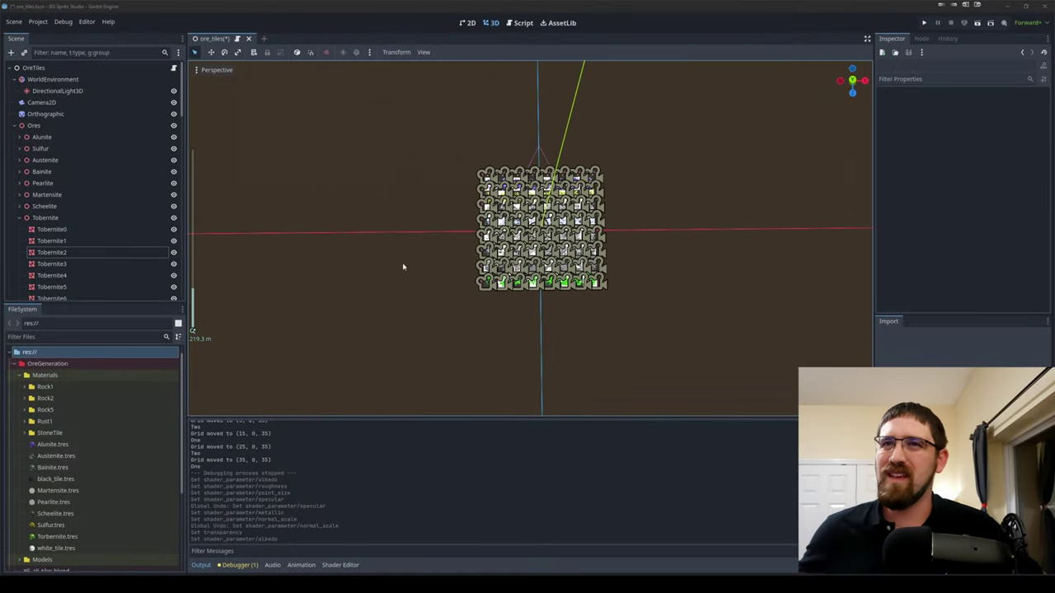
Orbit around the ore tile grid, then switch to 2D and save to run the sprite studio.
middle_drag(403, 266, 356, 216)
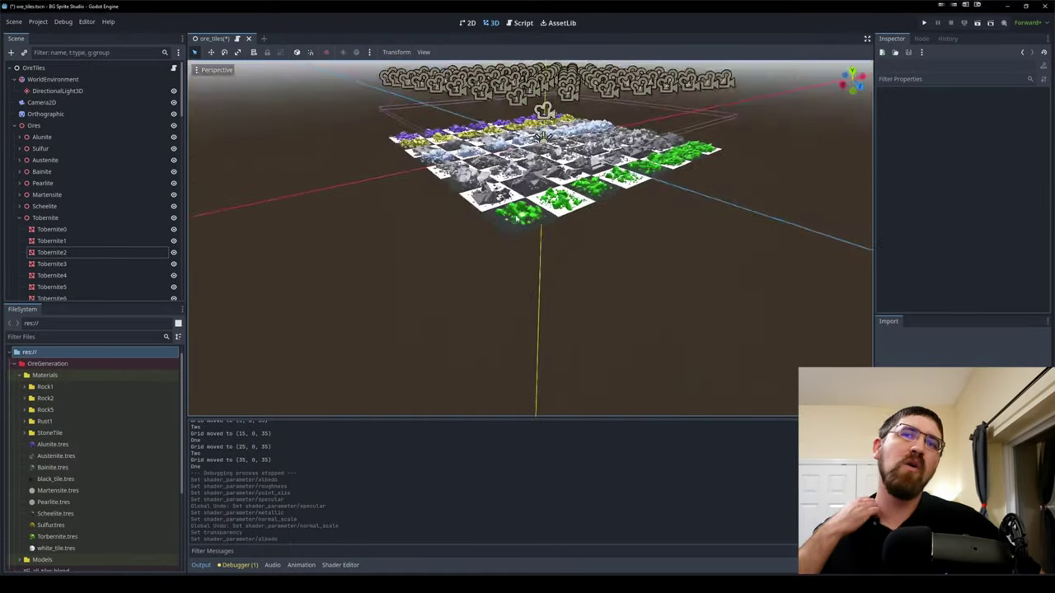
right_drag(541, 135, 192, 330)
middle_drag(462, 247, 518, 176)
key(ctrl+F1)
key(ctrl+s)
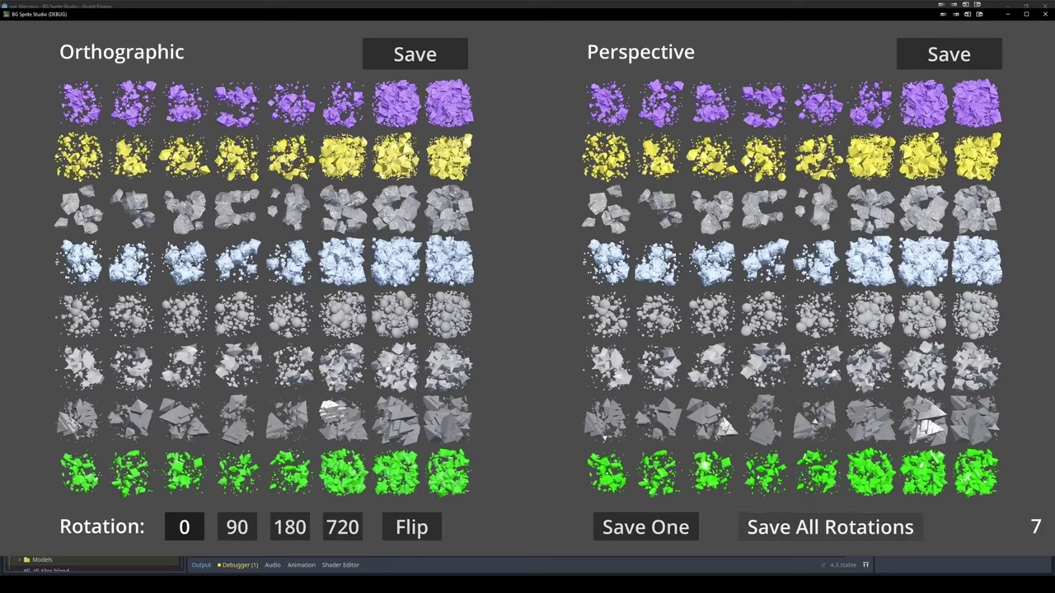
Use Save All Rotations in BG Sprite Studio to export every ore sprite rotation.
click(830, 527)
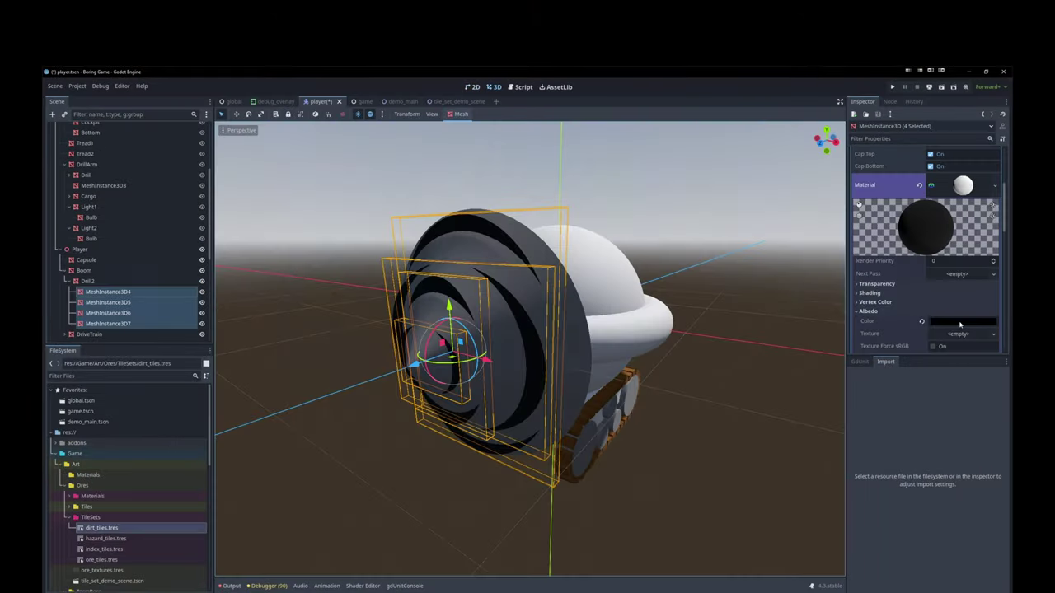
Look over the drill robot in 3D, select the Boom node, and bring up the 2D layout.
click(963, 321)
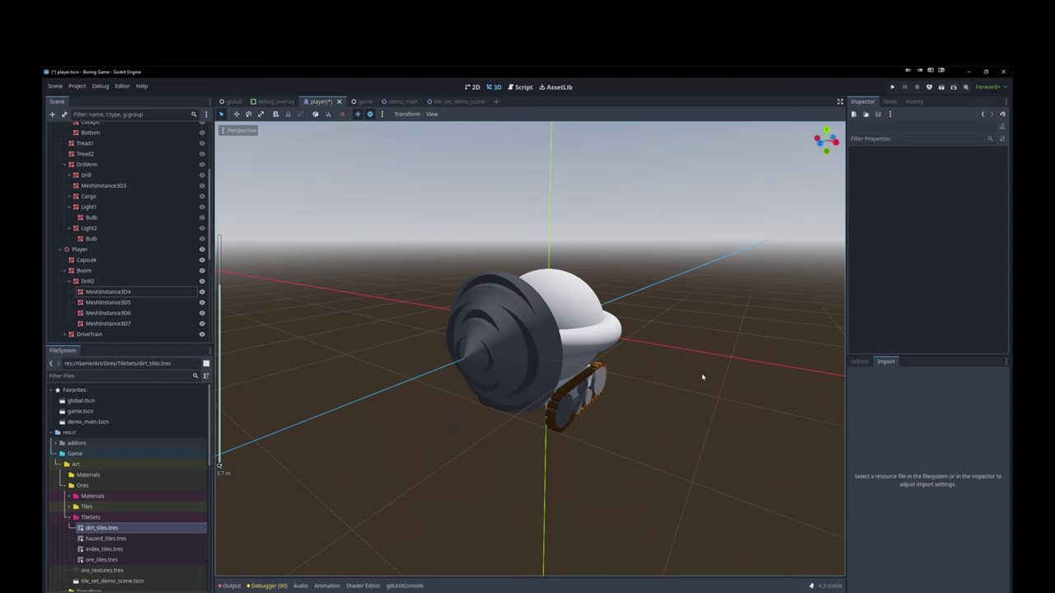
middle_drag(701, 376, 420, 431)
key(ctrl+F1)
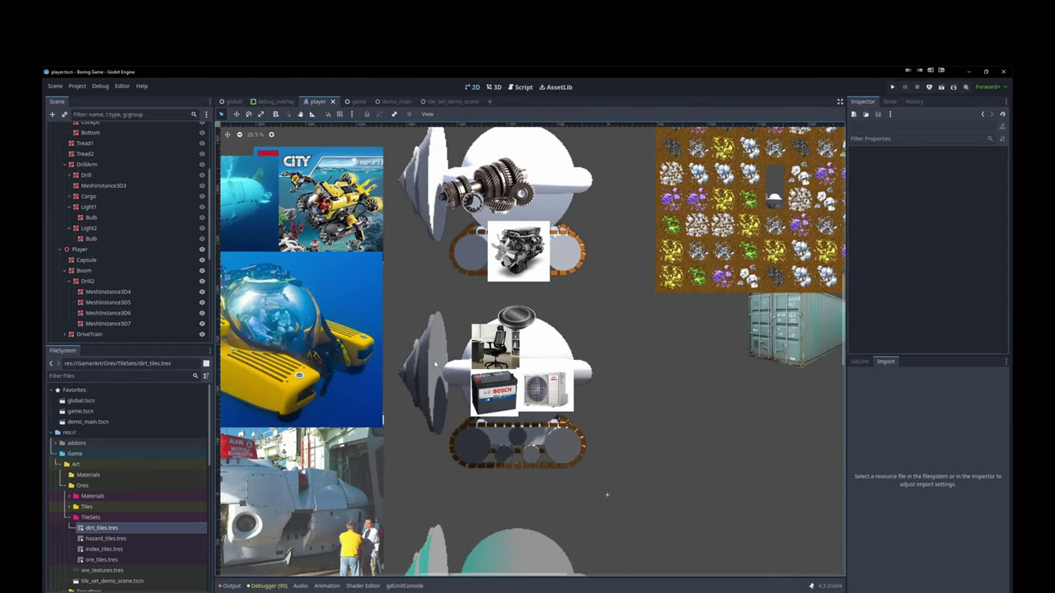
click(83, 270)
key(ctrl+F1)
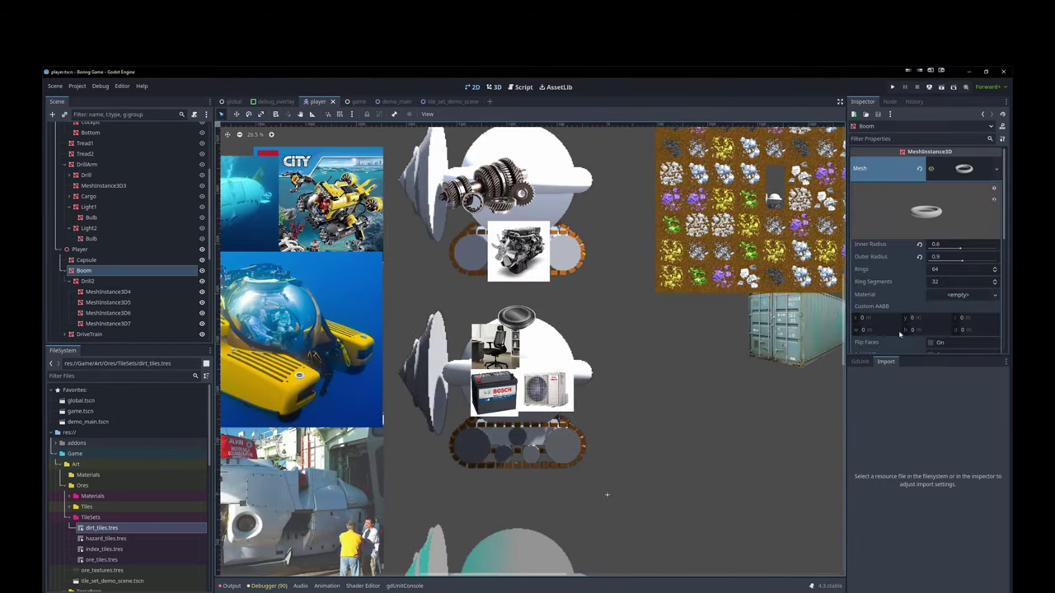
scroll(907, 297, down, 10)
drag(916, 316, 865, 316)
scroll(728, 412, up, 1)
scroll(727, 411, up, 4)
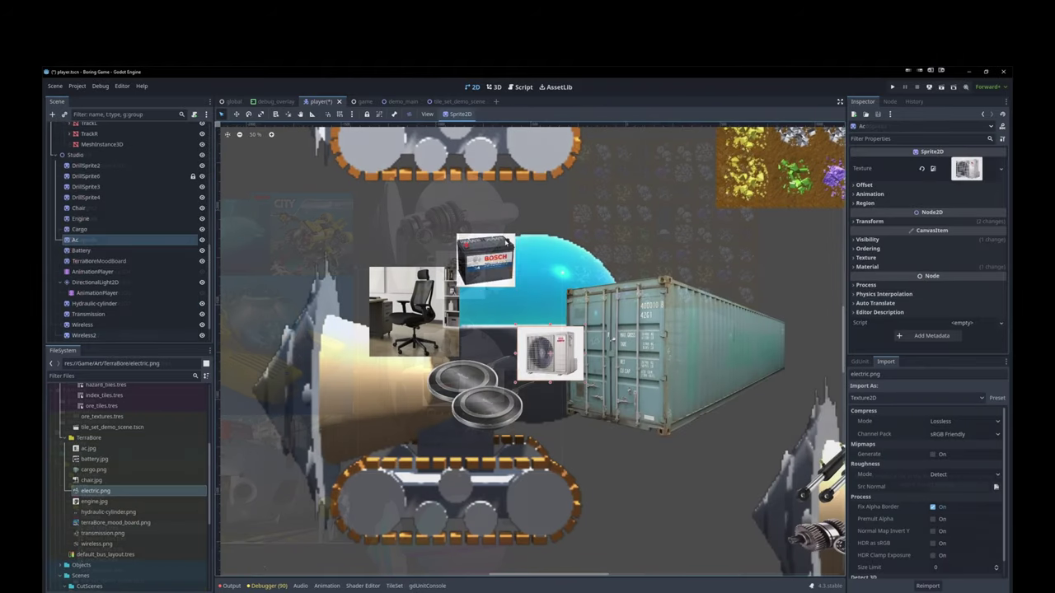
Reposition the battery, chair and AC unit pictures on the robot mockup.
drag(487, 269, 496, 354)
drag(390, 268, 500, 236)
drag(549, 354, 550, 375)
scroll(623, 370, down, 2)
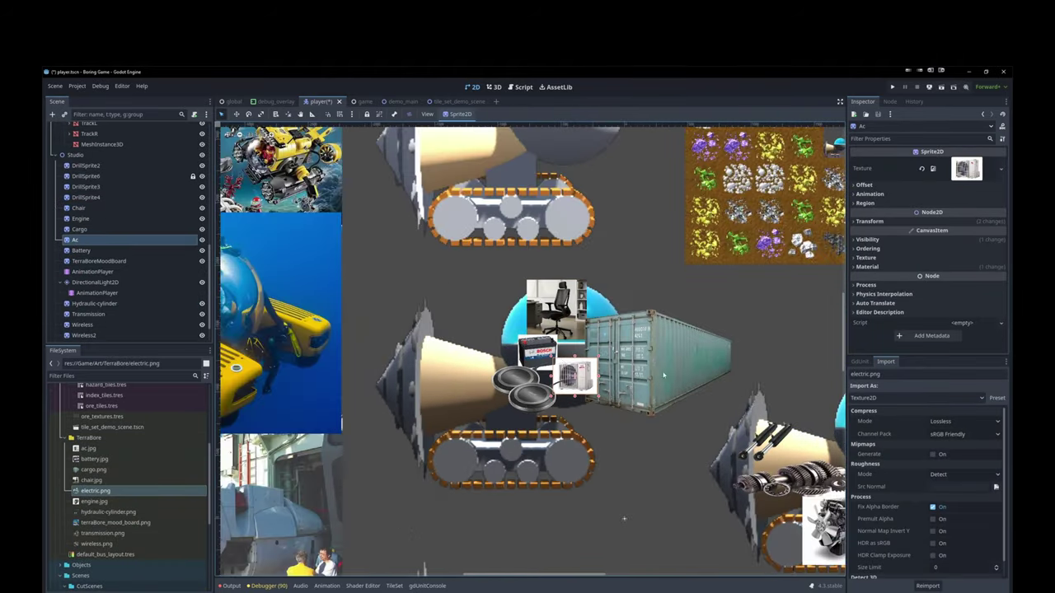
Move the cargo container picture right and up, and shrink it.
drag(657, 376, 730, 354)
scroll(730, 354, down, 1)
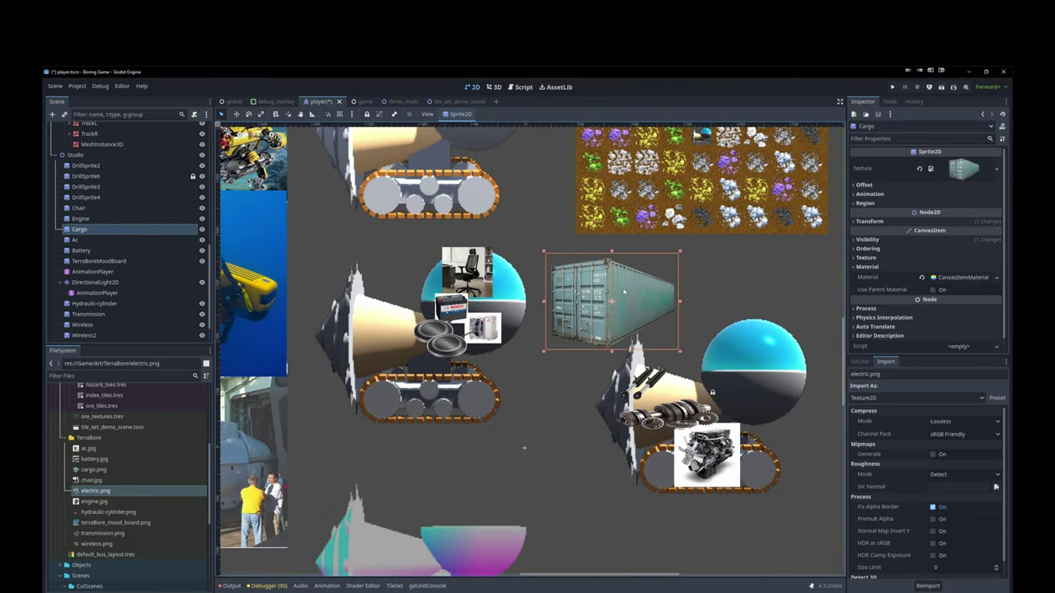
mouse_move(624, 292)
mouse_down()
mouse_move(621, 267)
mouse_move(617, 290)
mouse_up()
drag(538, 252, 571, 278)
drag(602, 313, 573, 283)
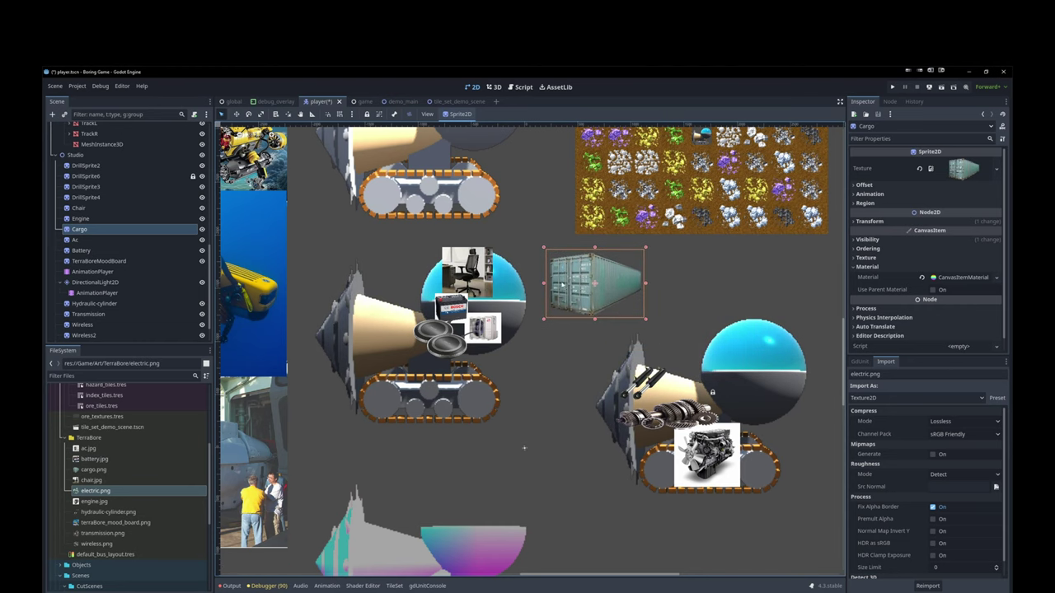
scroll(445, 305, up, 2)
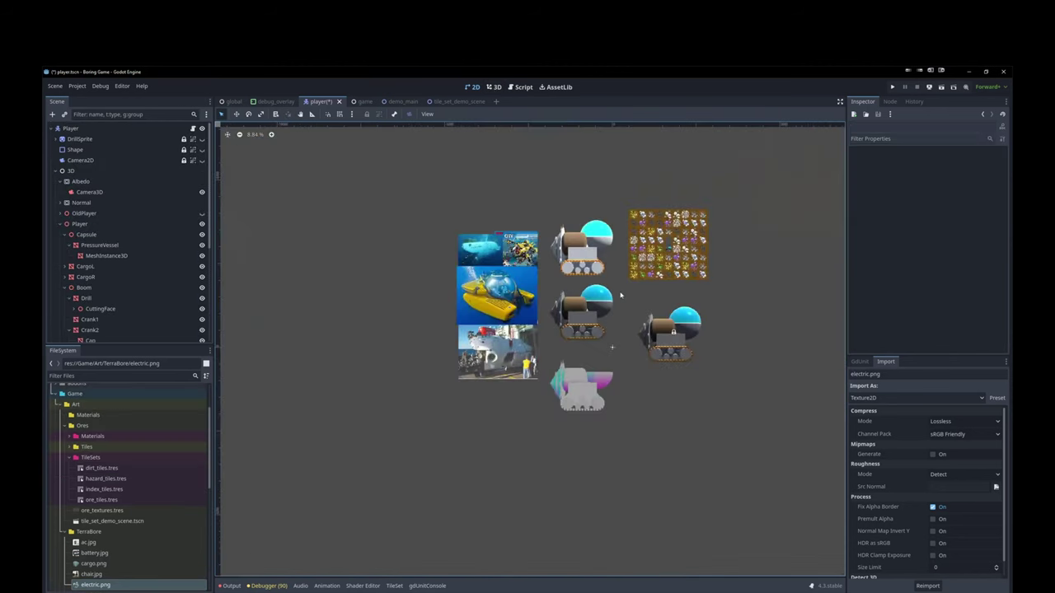
Zoom the 2D canvas in and run the Boring Game project with F5 to playtest.
scroll(621, 295, up, 8)
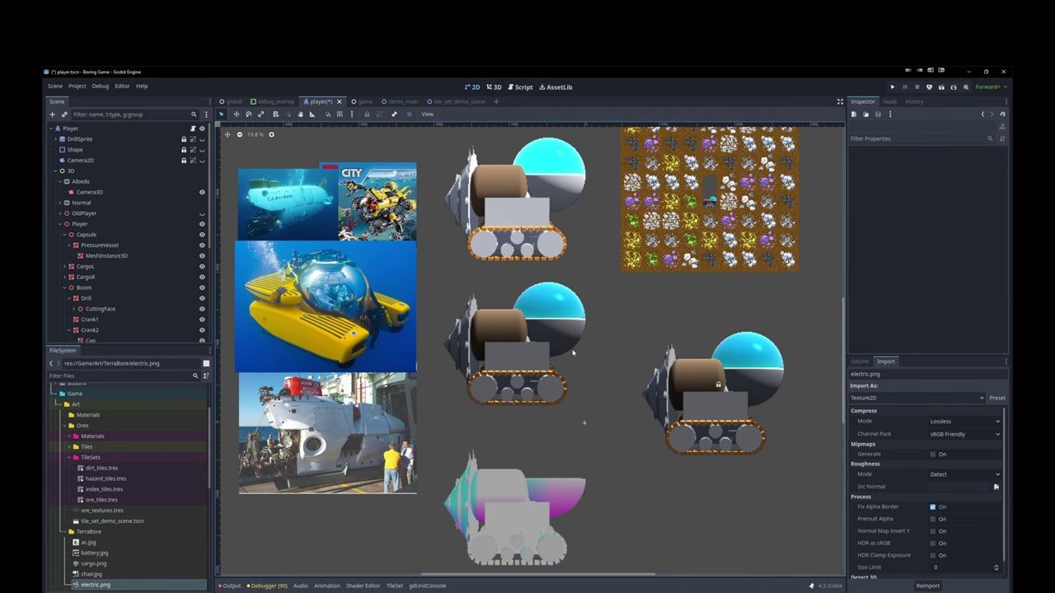
key(F5)
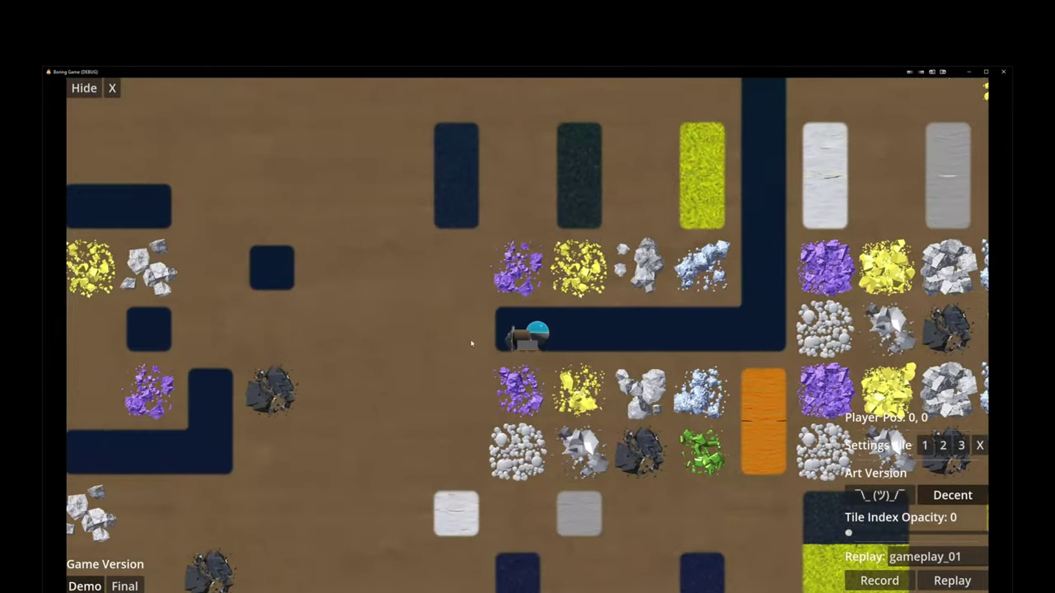
Line the drill up with the vertical shaft, climb it, then bore a new tunnel leftward.
key(Right)
key(Right)
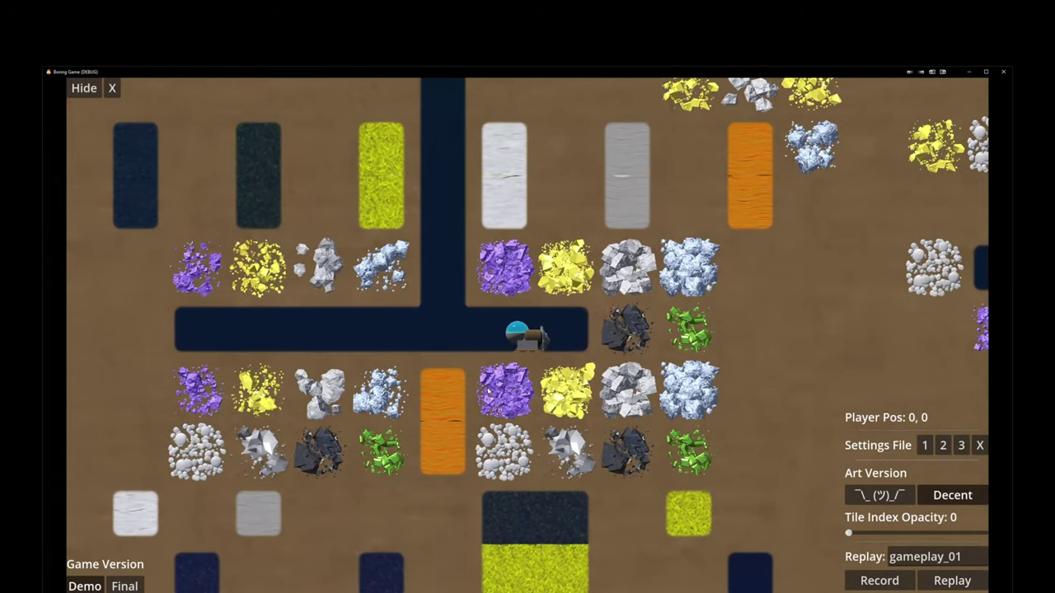
key(Left)
key(Left)
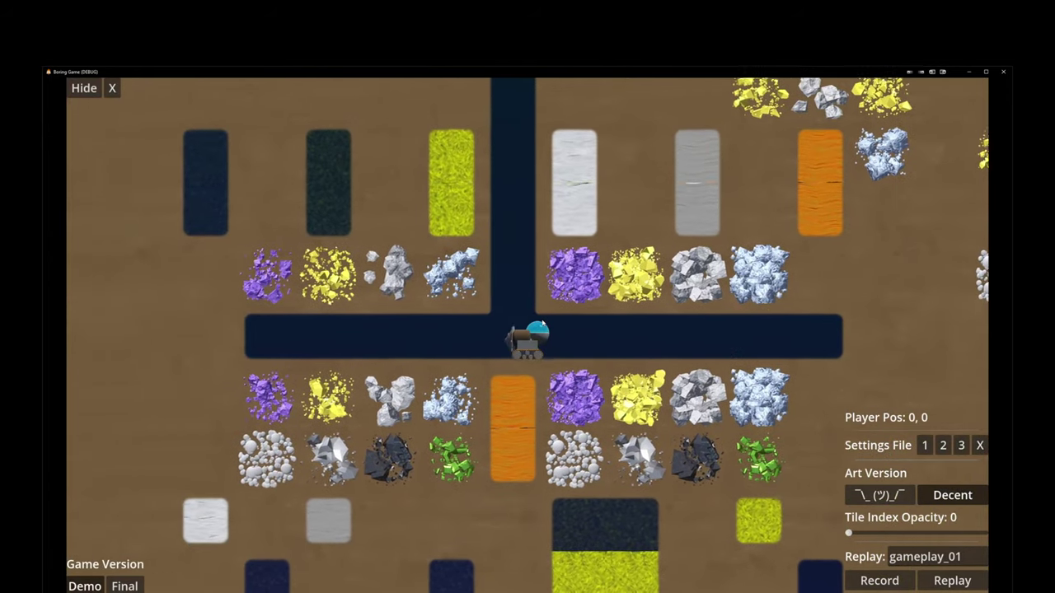
key(Right)
key(Up)
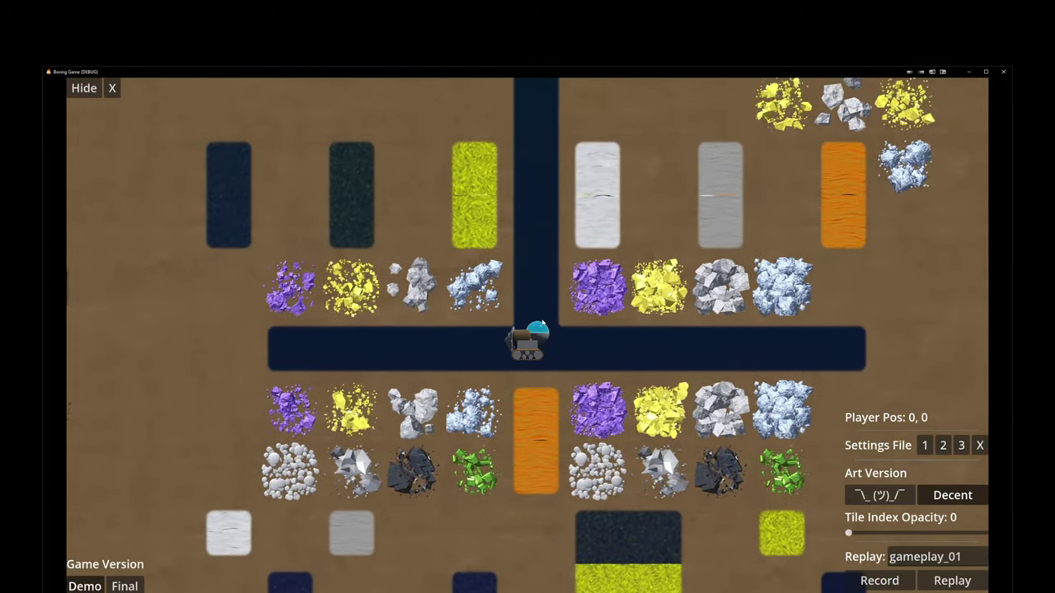
key(Left)
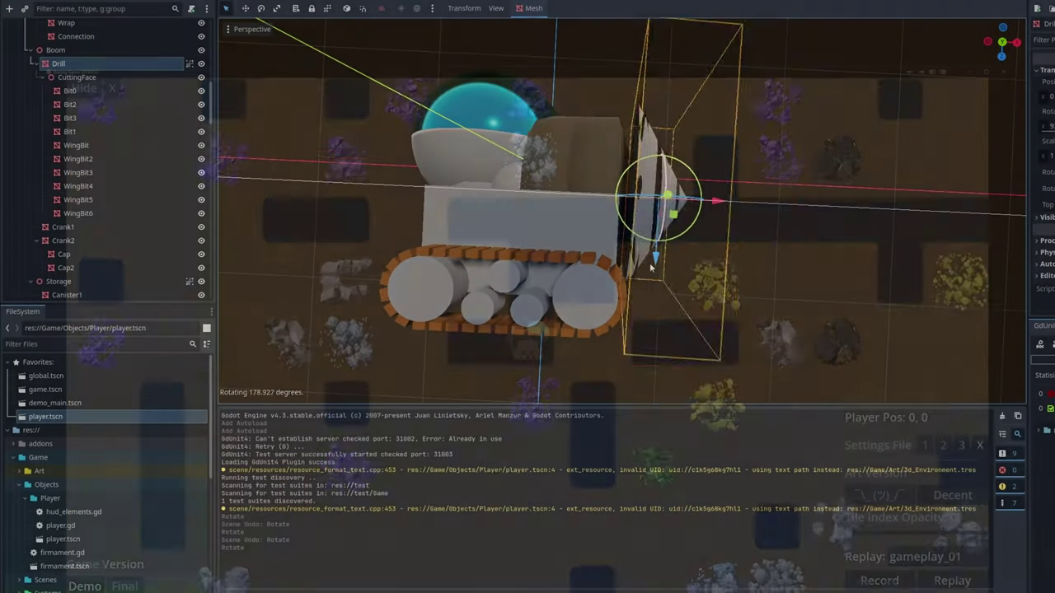
Spin the Drill on the player's 3D model, deselect it, and select the Boom node.
drag(609, 346, 741, 1)
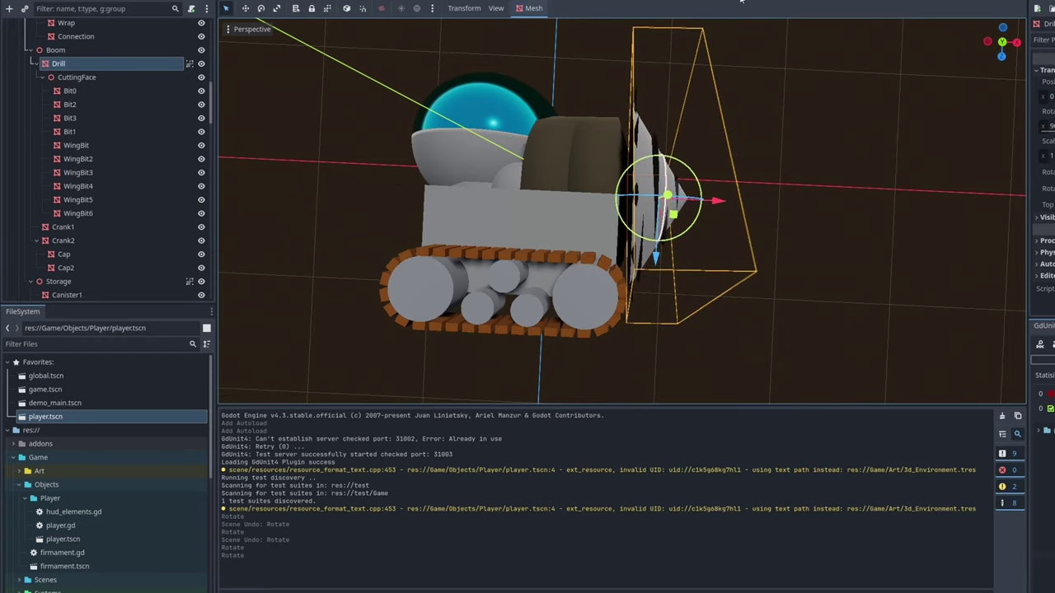
click(810, 158)
click(54, 50)
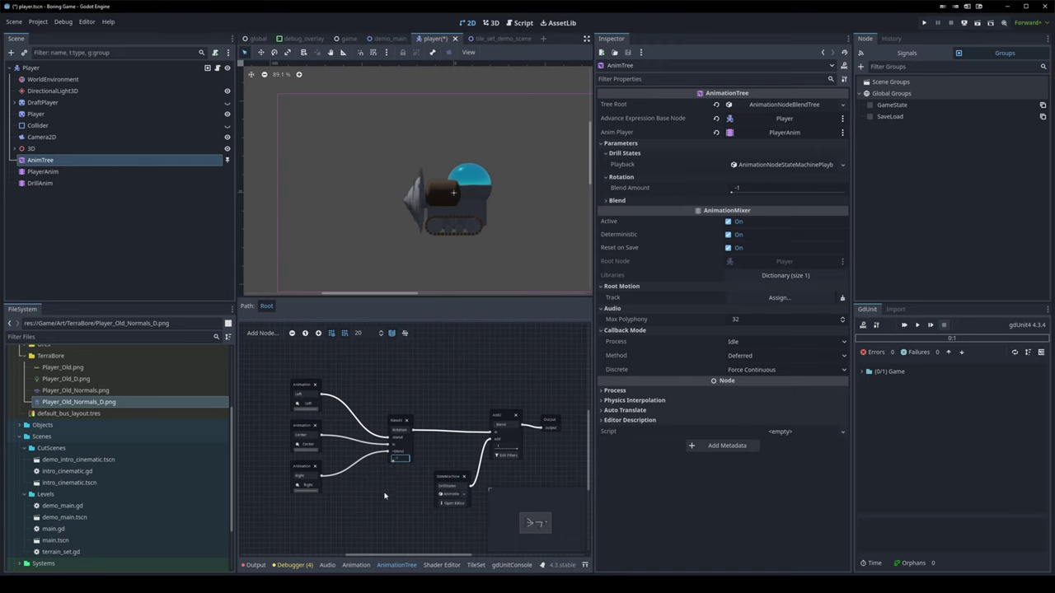
Open the DrillStates state machine graph and turn on the player's Is Drilling property.
middle_drag(383, 497, 232, 471)
click(394, 498)
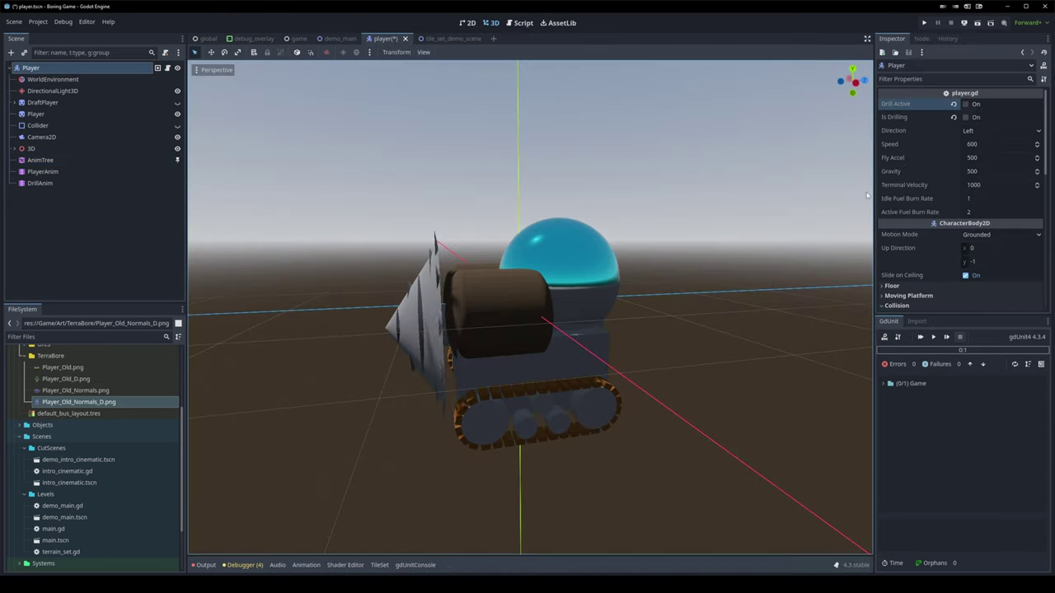
click(964, 118)
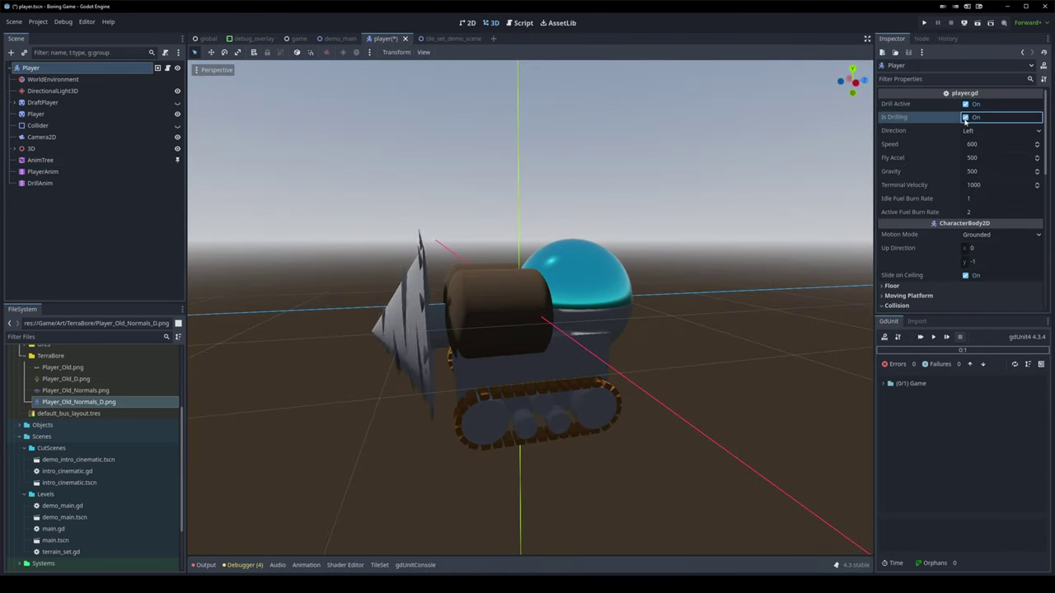
Set the drill Direction to Center, toggling Drill Active off and back on.
click(965, 104)
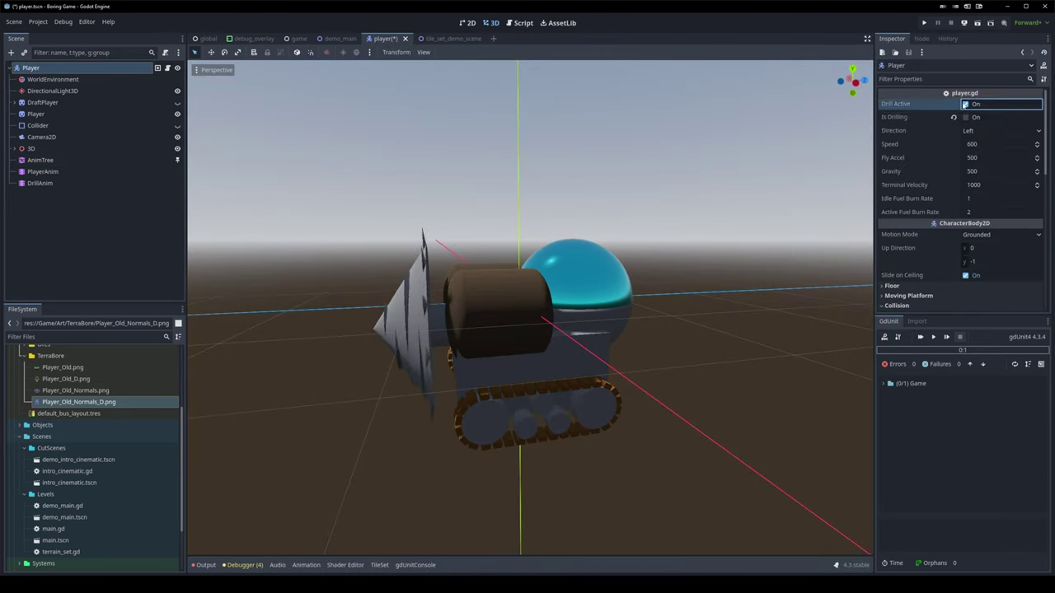
click(981, 134)
click(979, 169)
scroll(675, 330, down, 2)
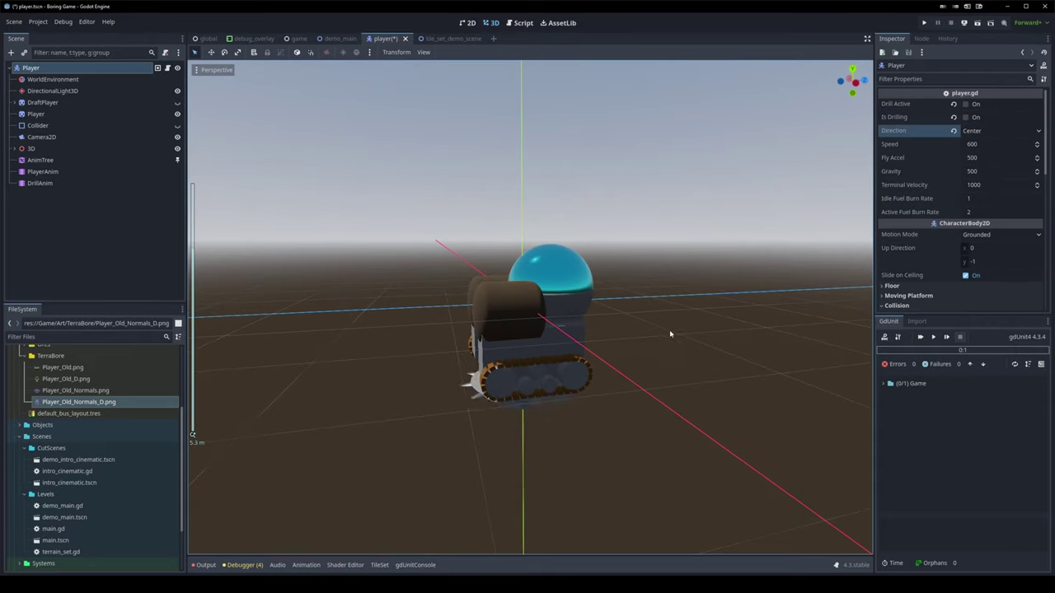
middle_drag(675, 296, 675, 330)
click(964, 104)
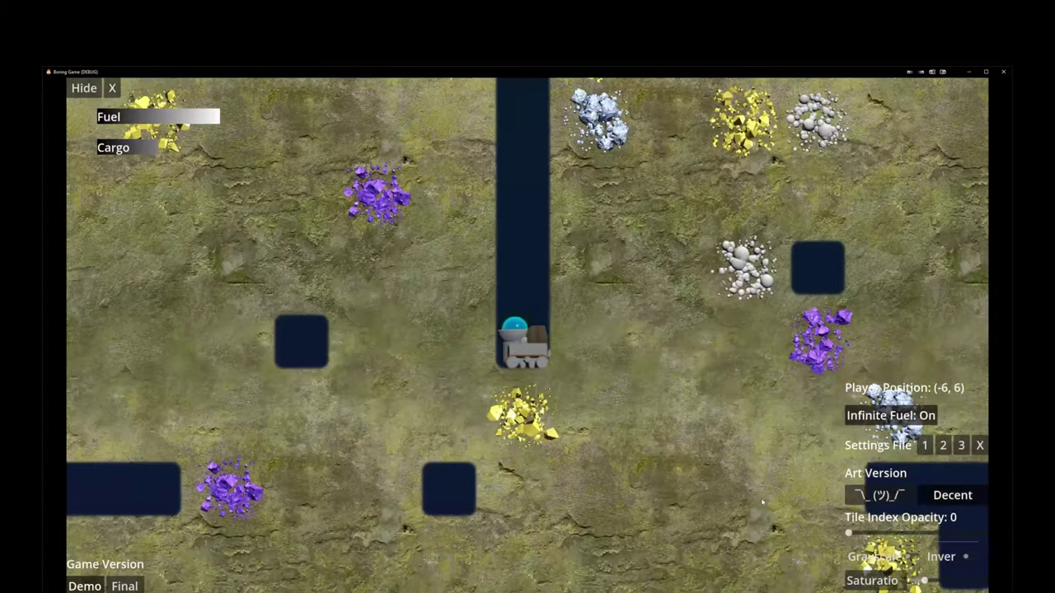
Bore tunnels east, down and west through the final-art ore field.
key(Right)
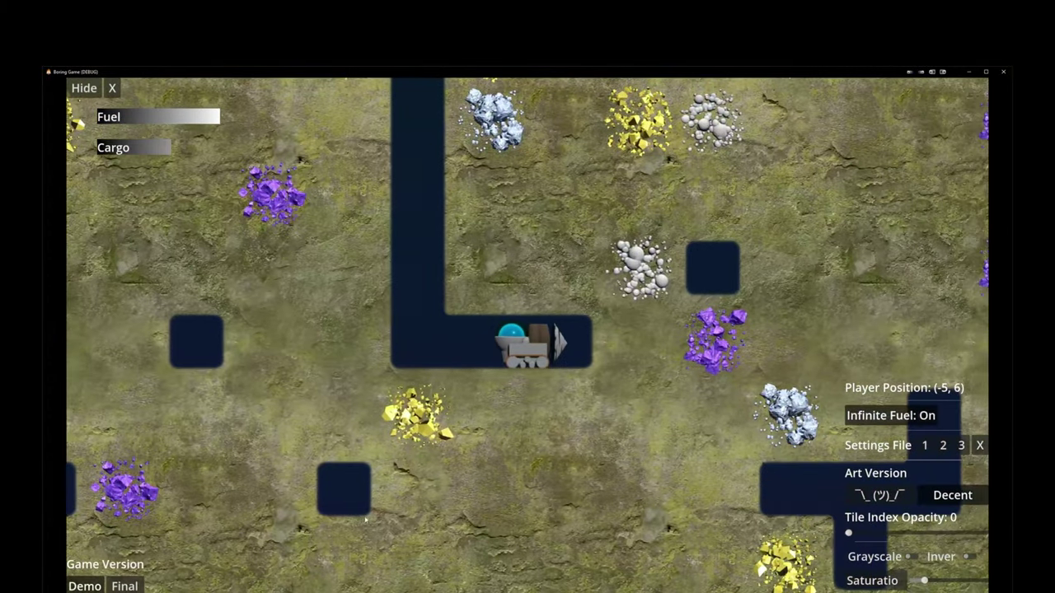
key(Right)
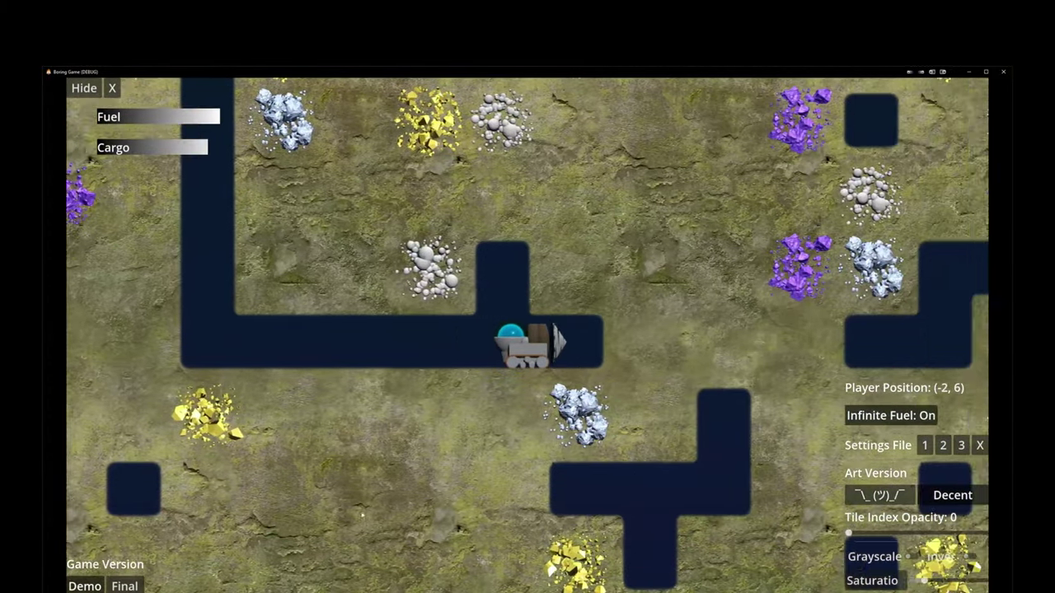
key(Down)
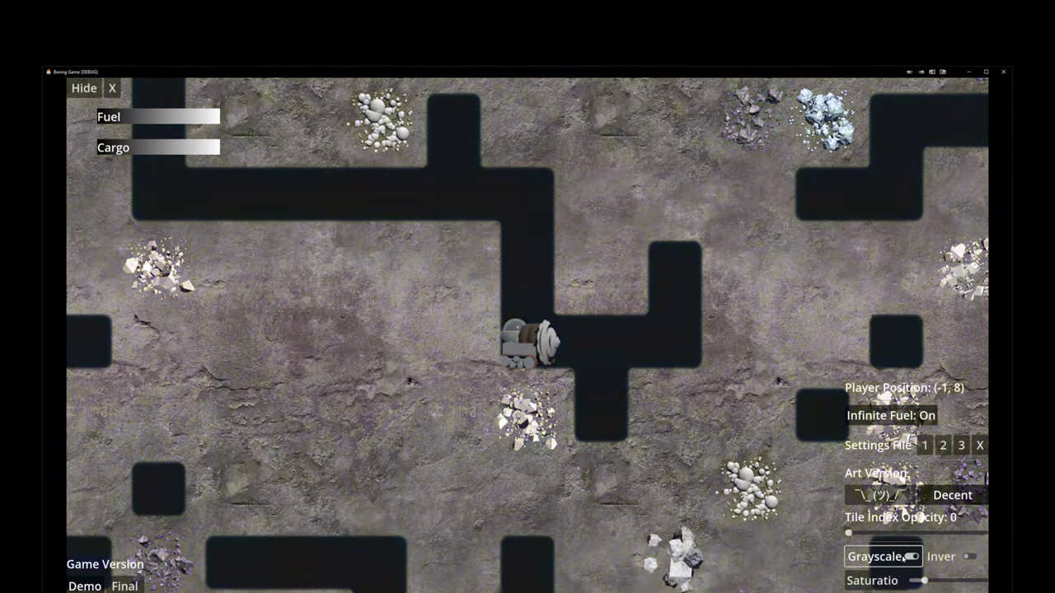
key(Right)
key(Down)
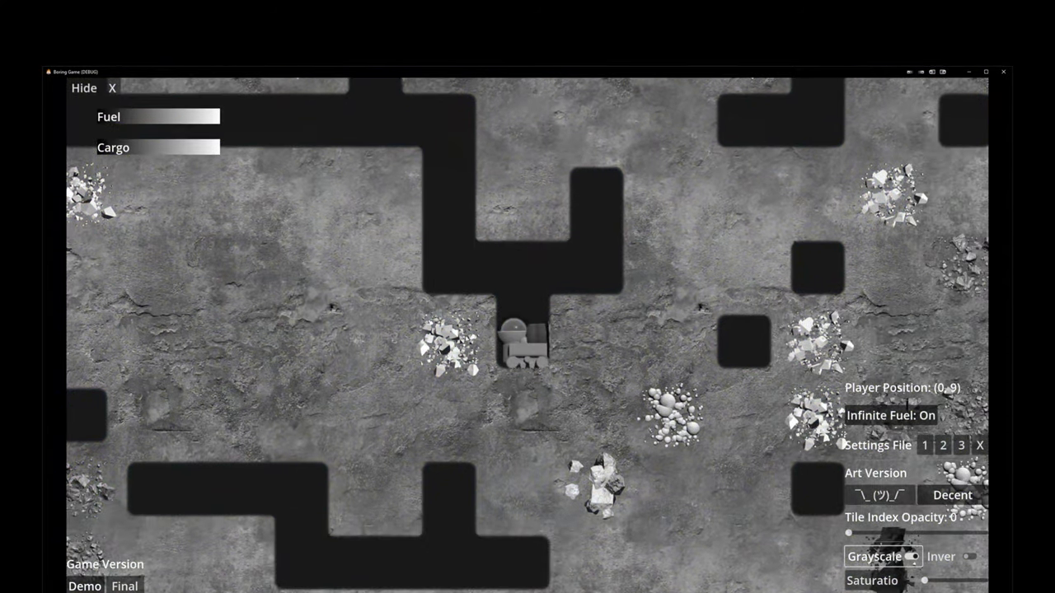
key(Left)
key(Left)
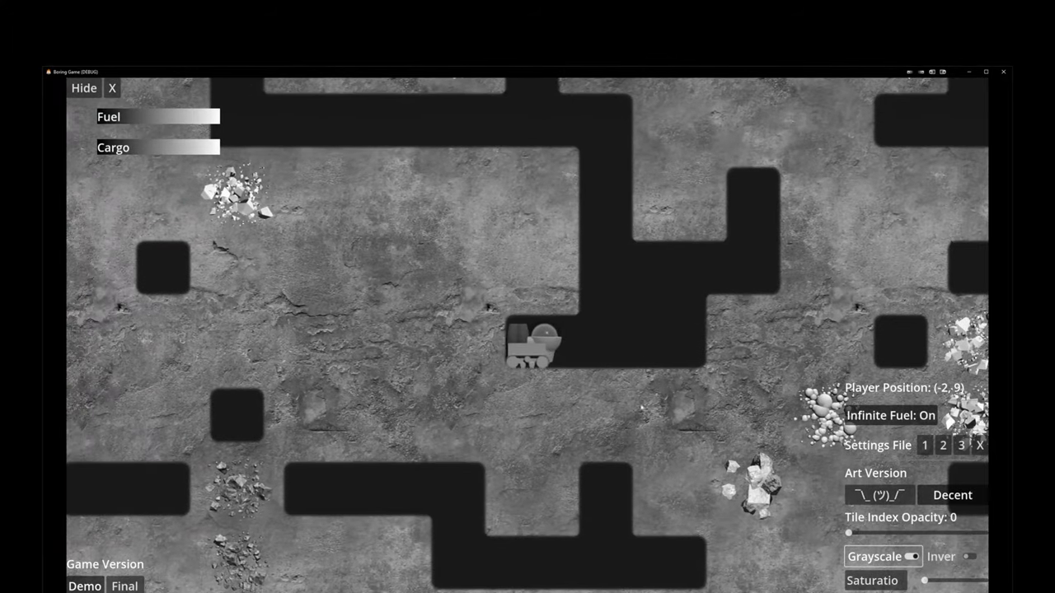
key(Right)
key(Right)
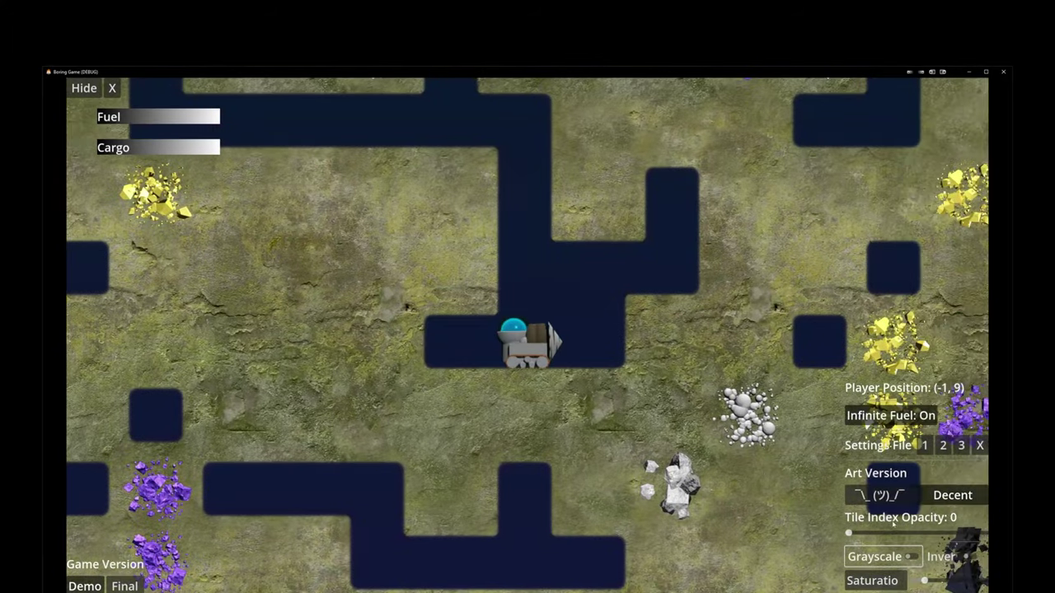
Toggle colour inversion on and off and boost saturation while digging down and left.
click(970, 557)
key(Left)
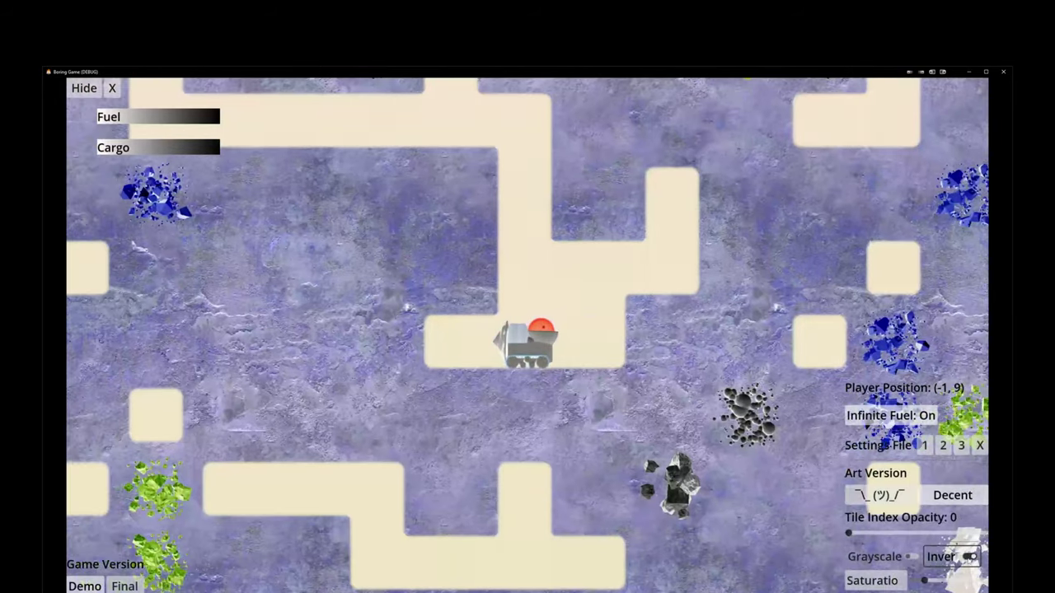
click(964, 557)
key(Down)
key(Down)
key(Down)
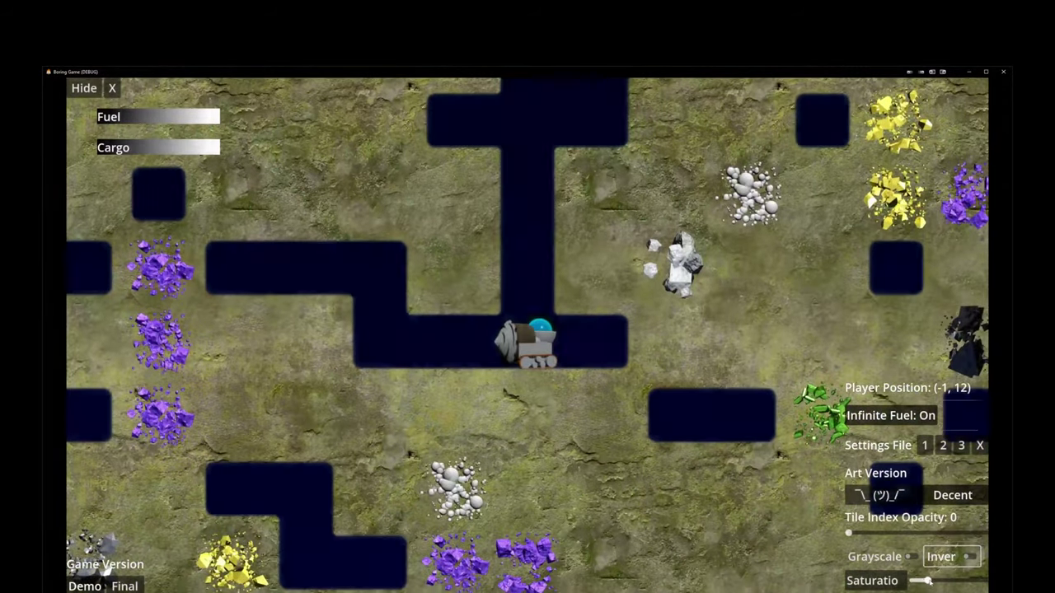
drag(926, 581, 948, 582)
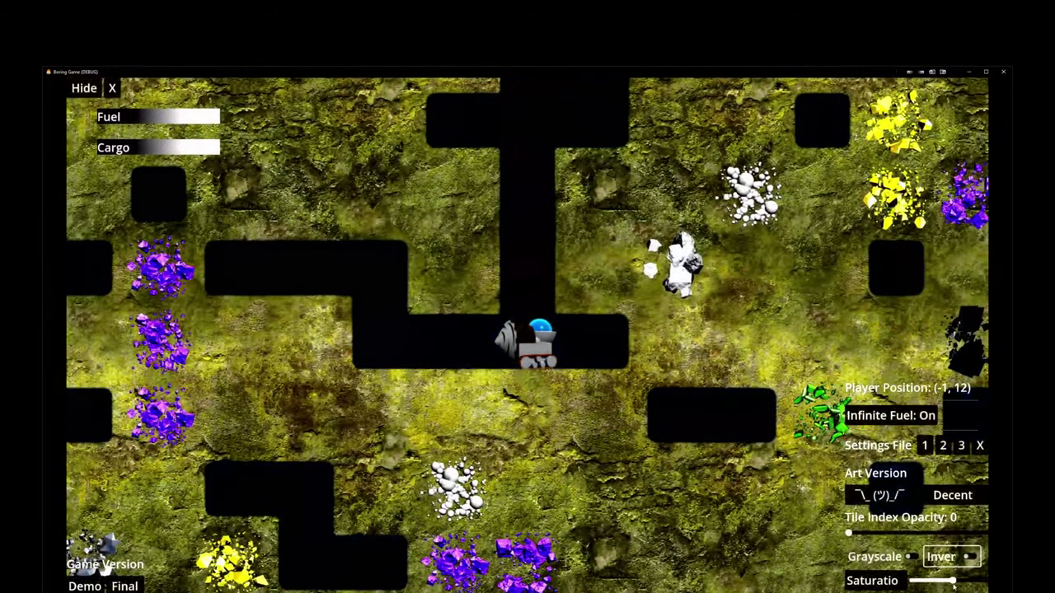
key(Left)
key(Left)
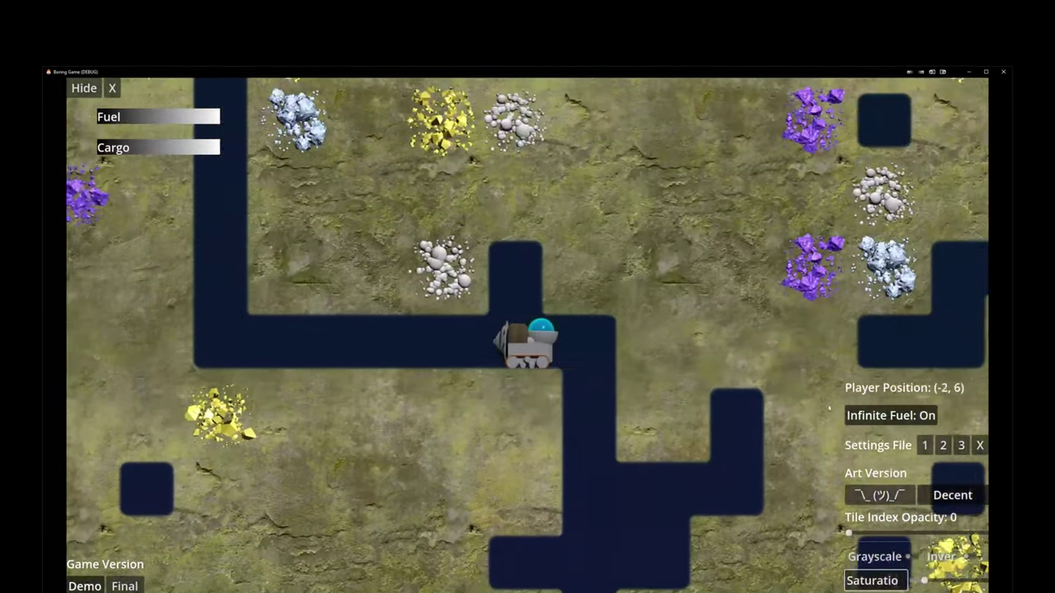
Drive the miner left and up through the tunnel.
key(Left)
key(Up)
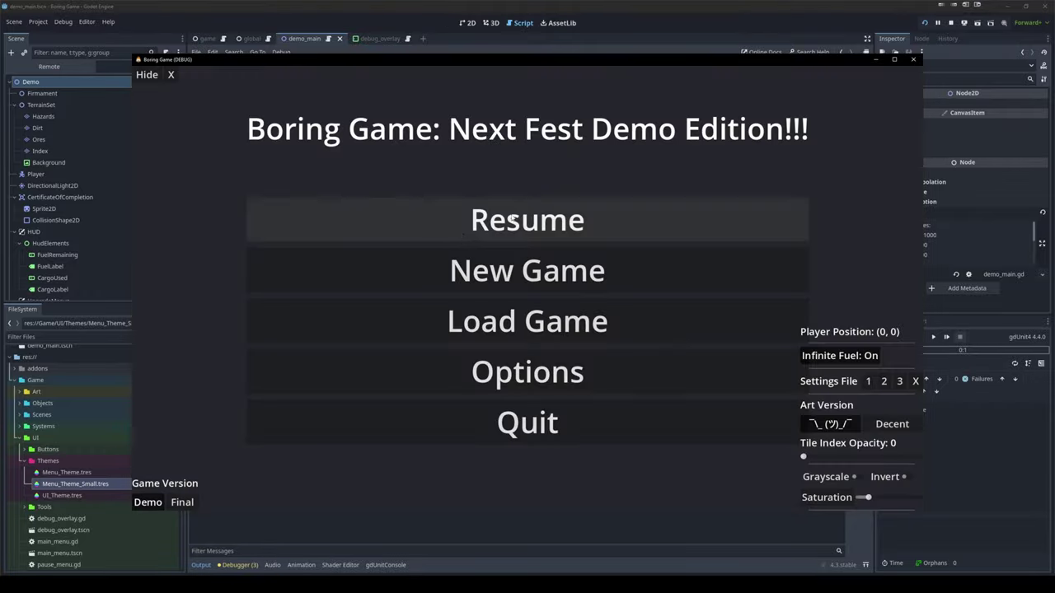
Resume the demo from the main menu, drive right, and dig straight down.
click(532, 216)
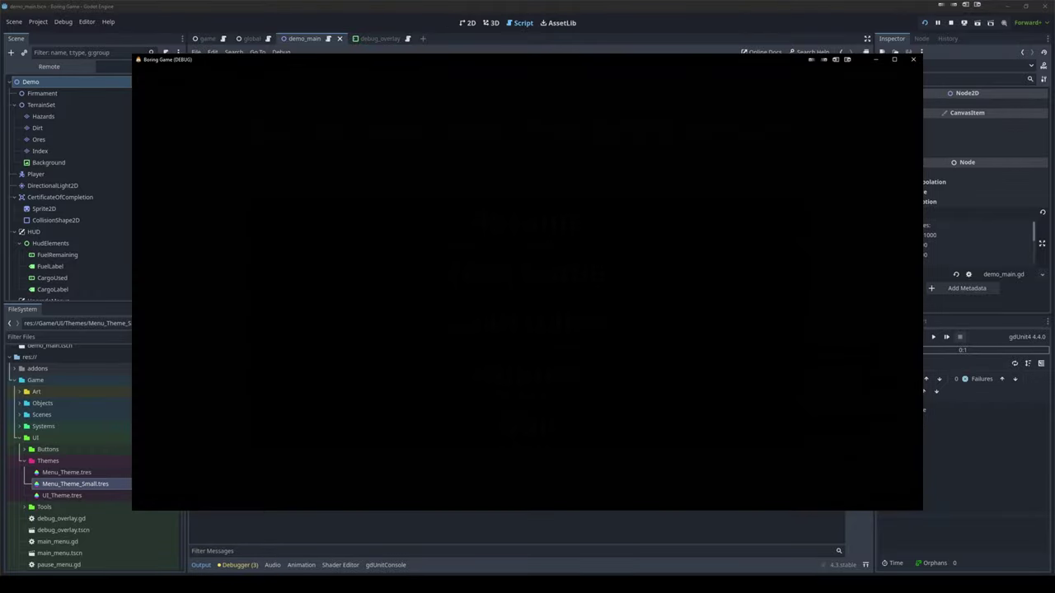
key(Right)
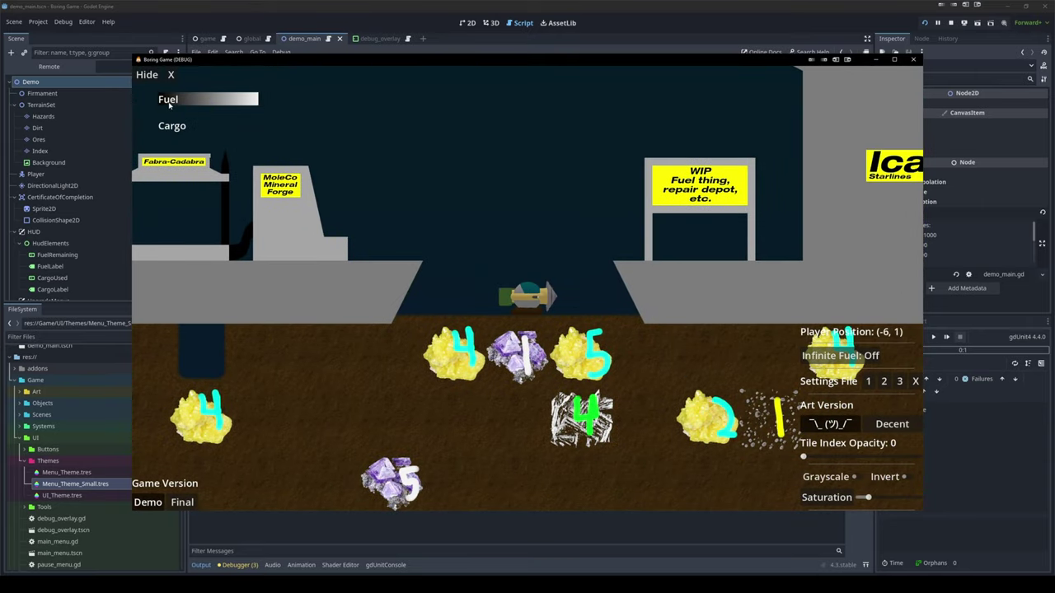
key(Down)
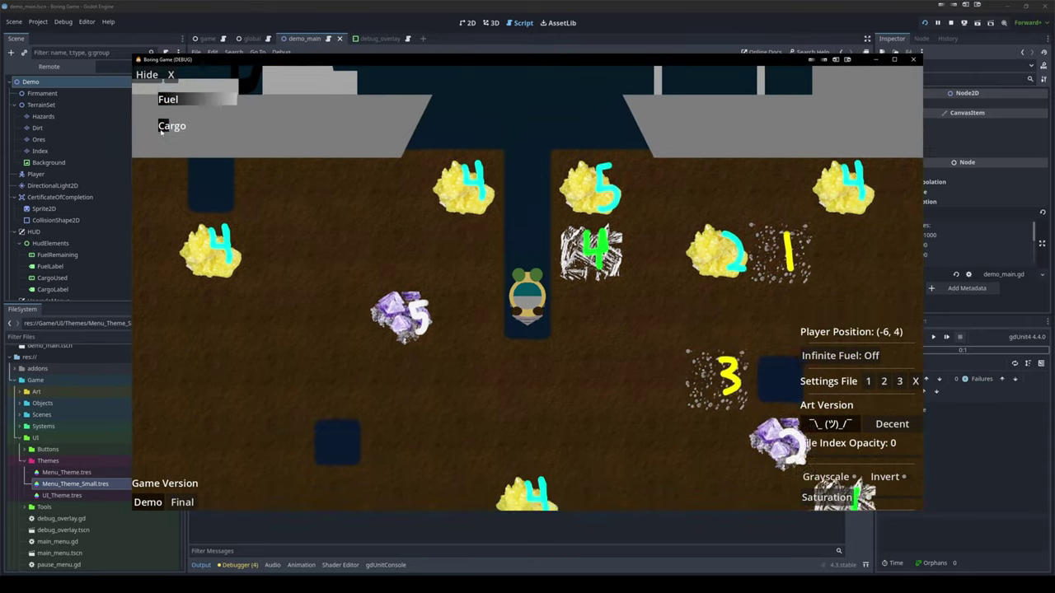
key(Down)
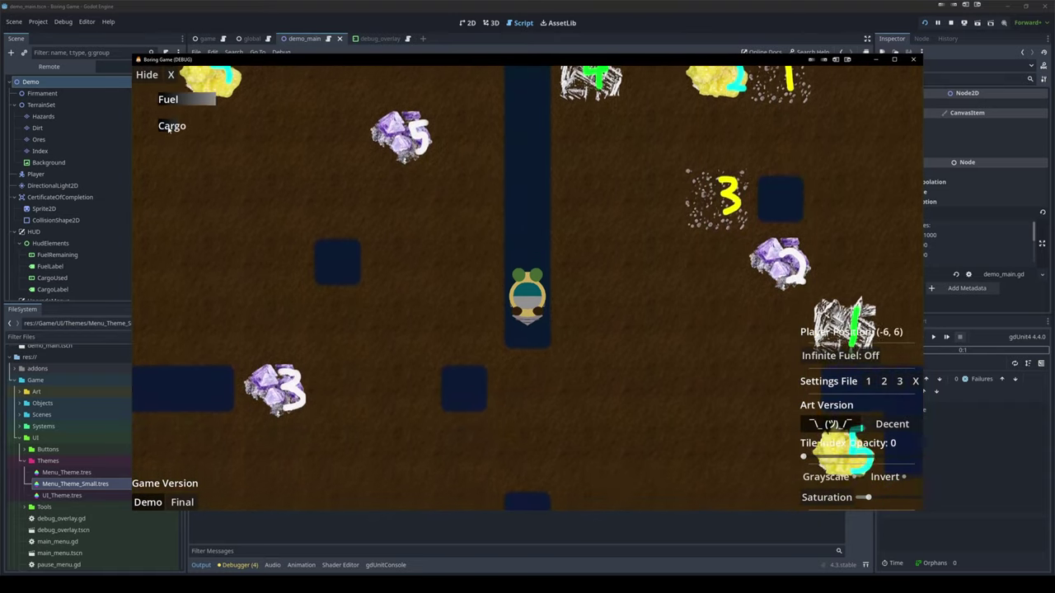
key(Down)
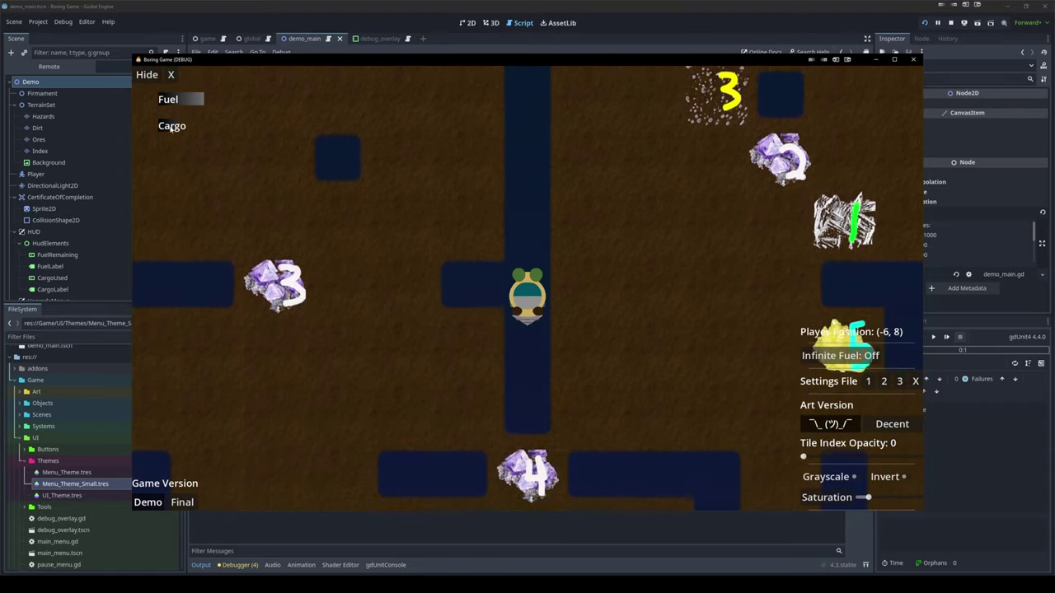
key(Down)
Face the drill right, dig two more tiles down, and bring up the in-game console.
key(Right)
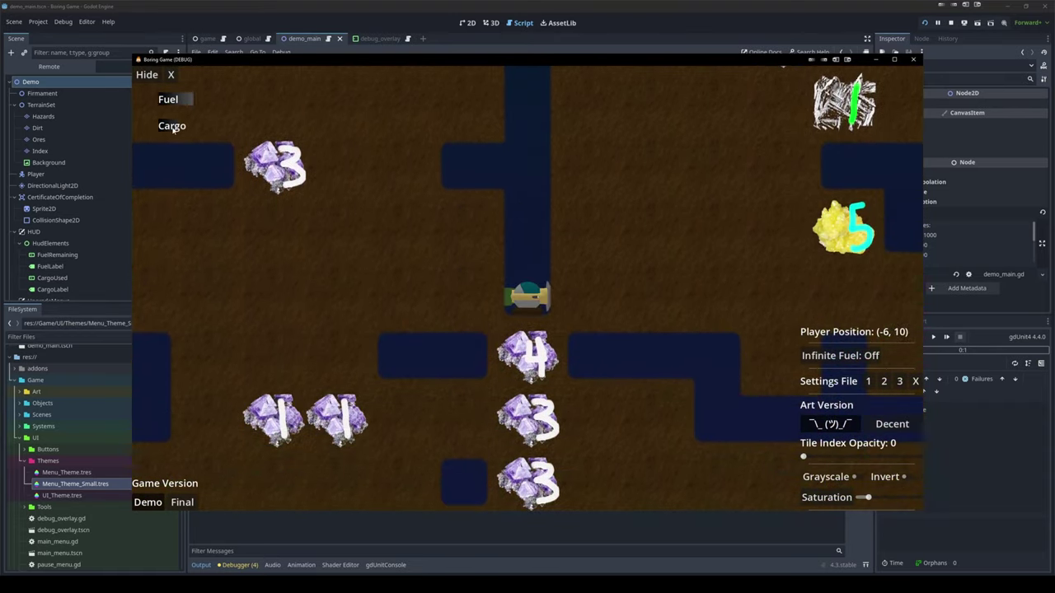
key(Down)
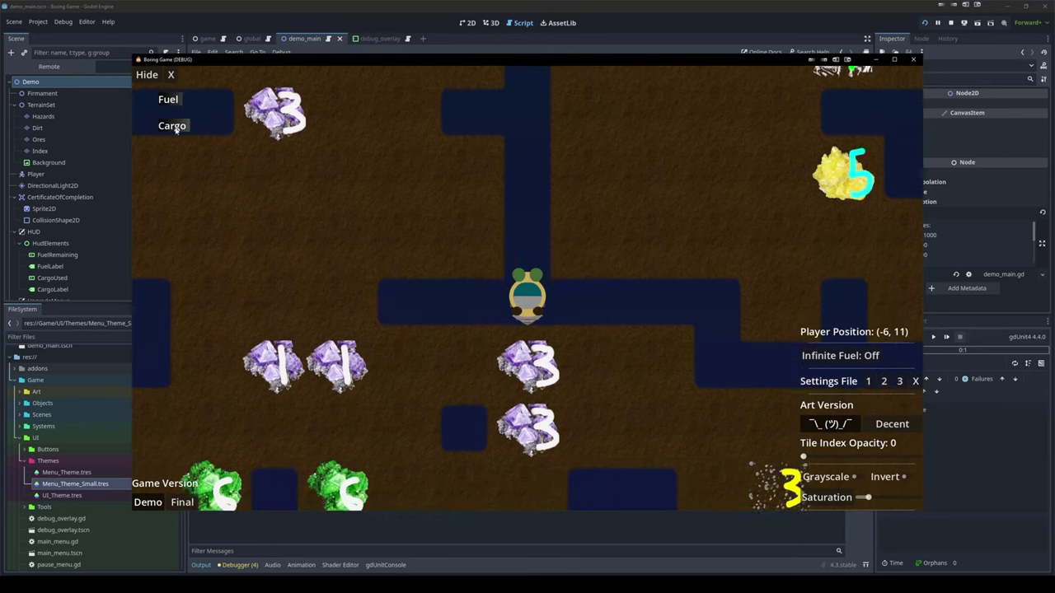
key(Down)
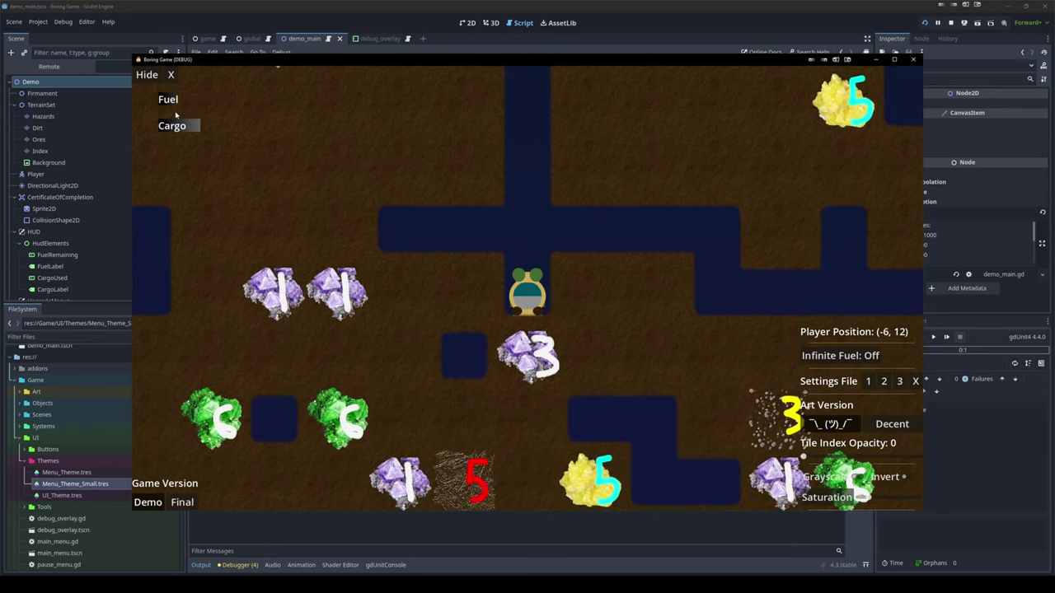
key(grave)
Enter 'sssss', then show the Output log instead of the debugger's stack trace.
text(sssss)
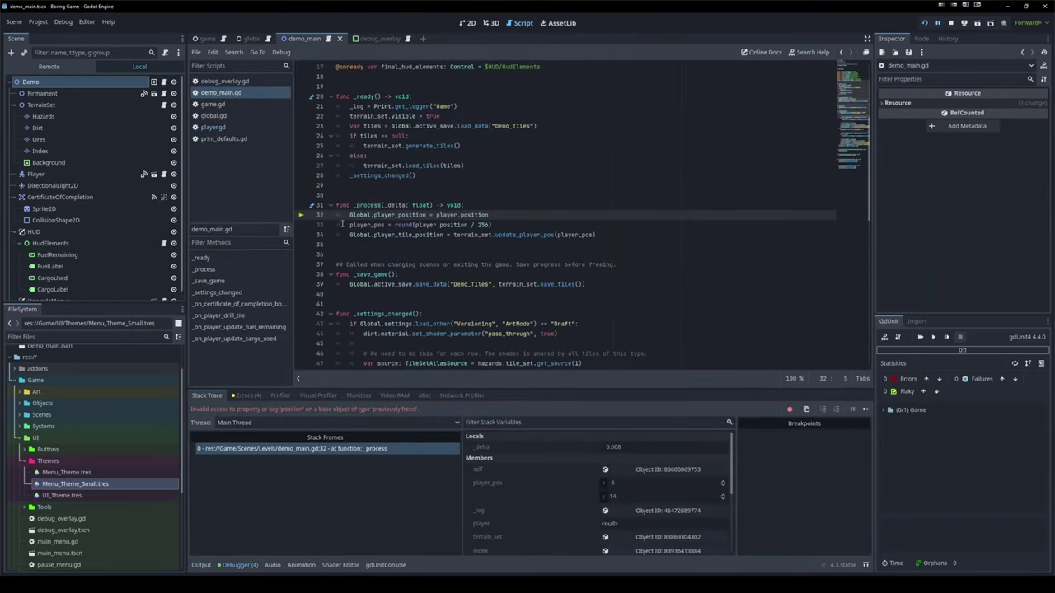
click(201, 566)
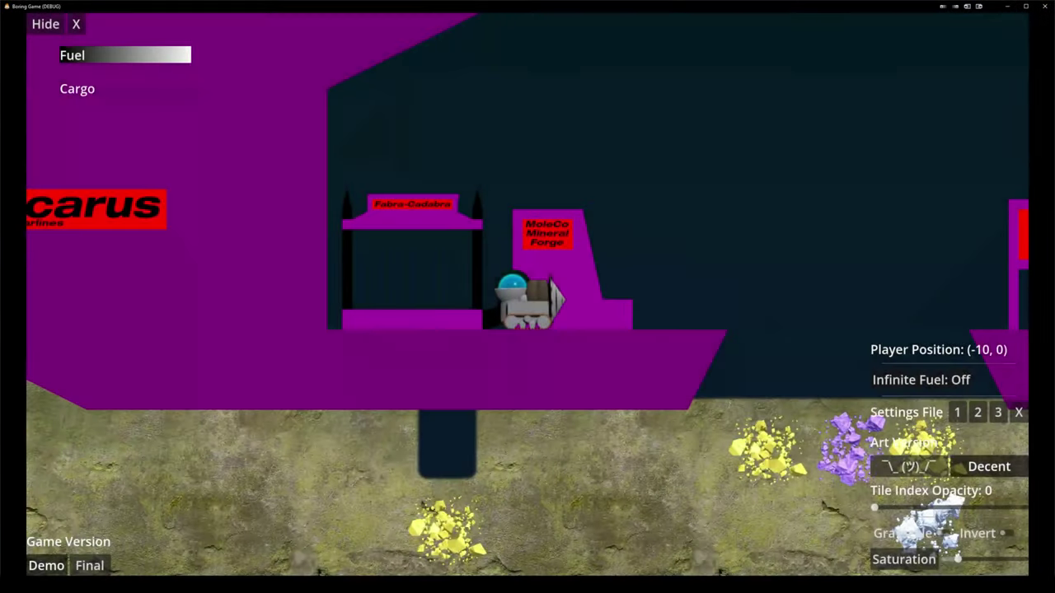
Drive the rover right and drill down the shaft.
key(Right)
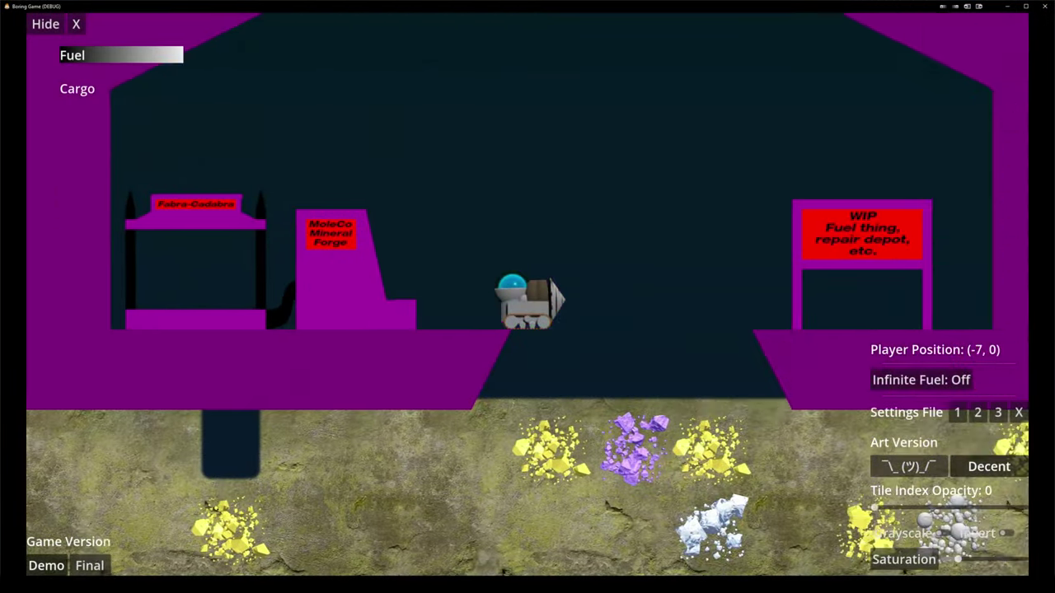
key(Down)
key(Down)
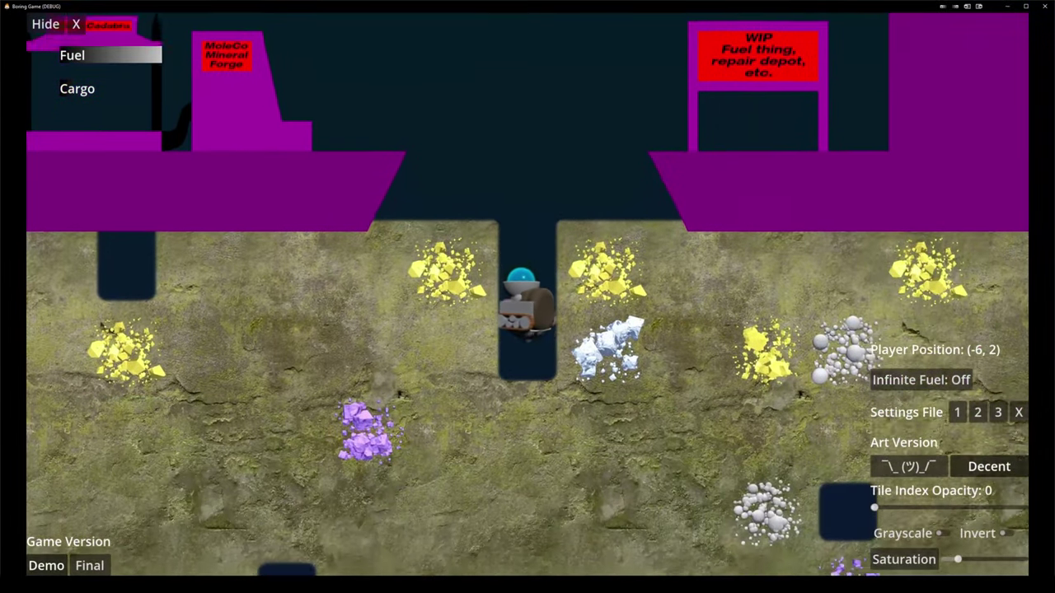
key(Down)
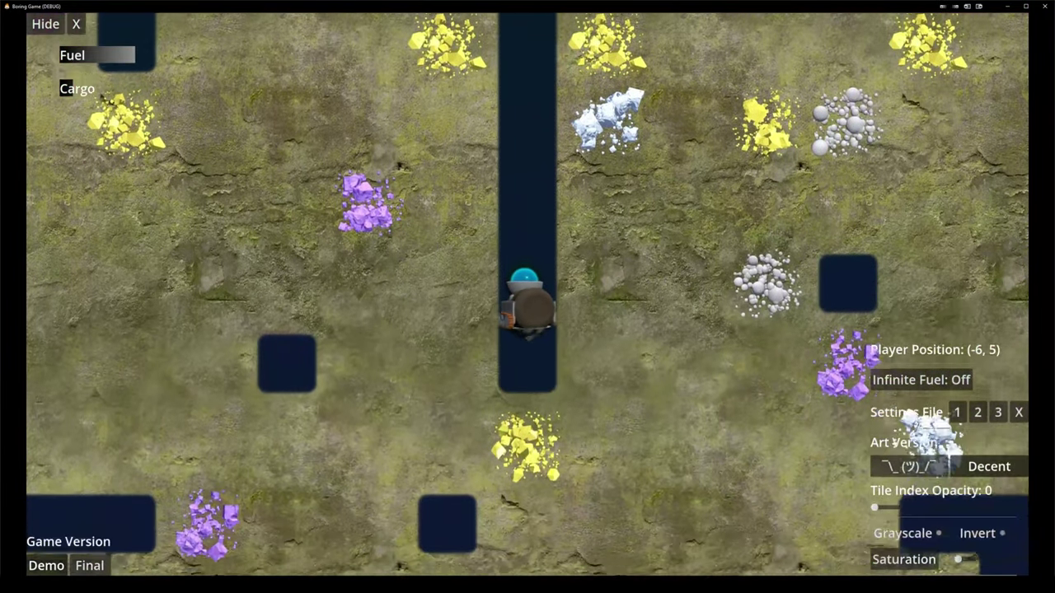
key(Down)
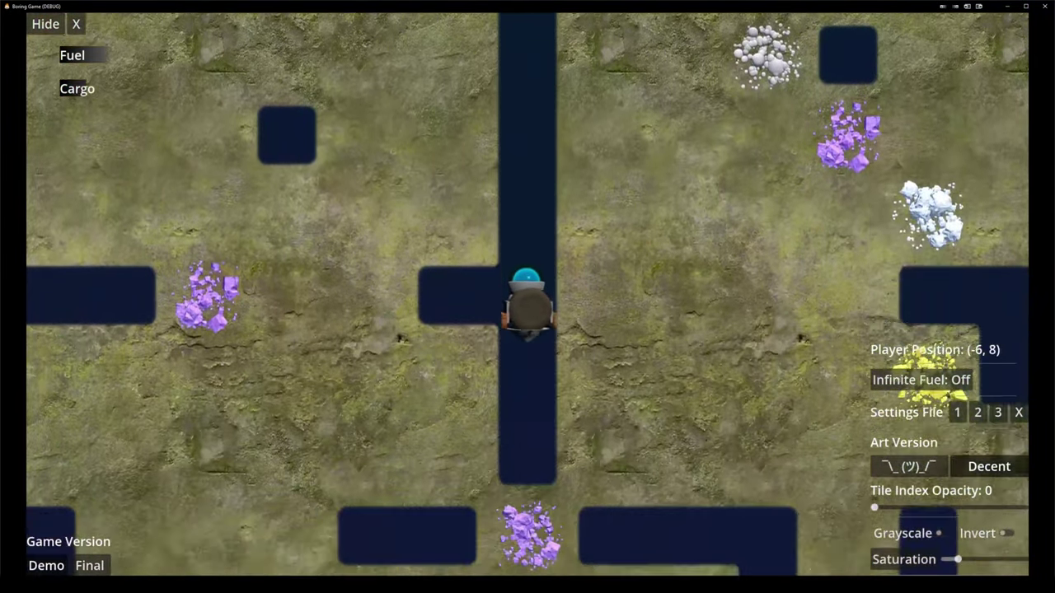
Climb back to the surface, refill fuel at the depot, and dig down the shaft again.
key(Up)
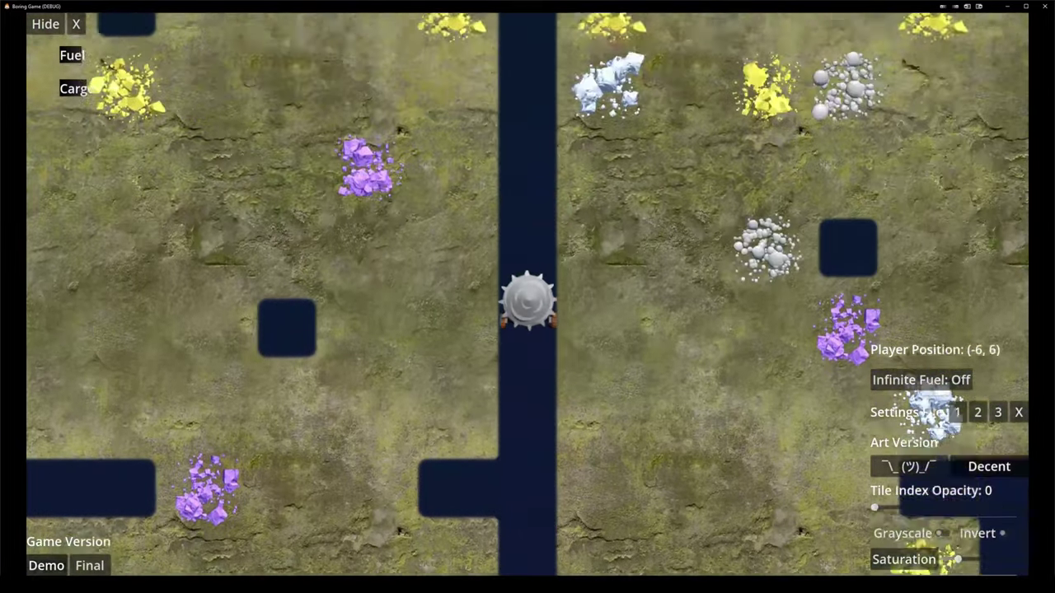
key(Up)
key(Right)
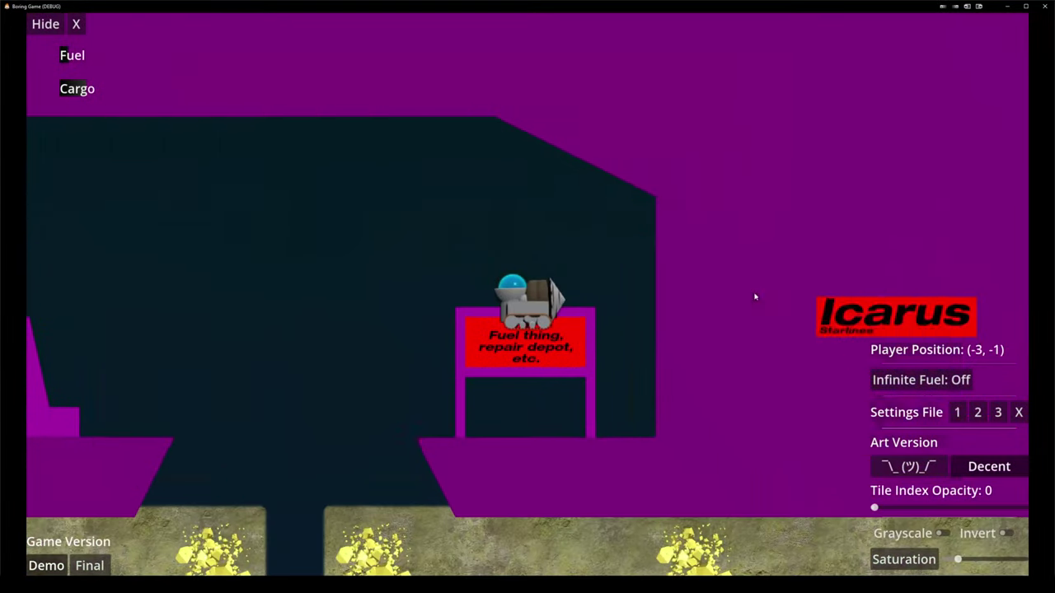
click(793, 165)
key(Down)
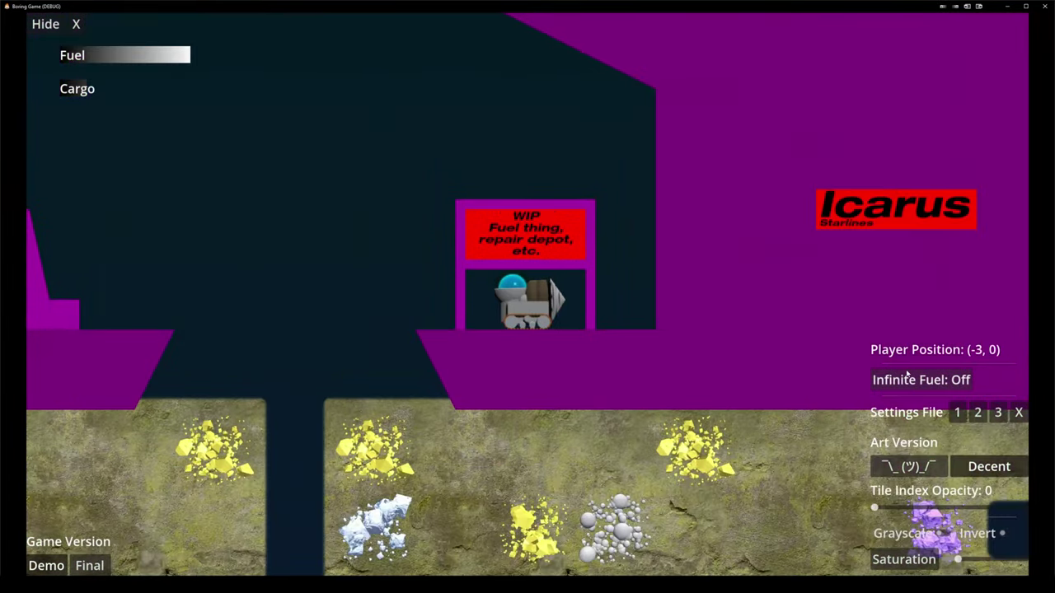
key(Left)
key(Down)
Dig down the shaft, then tunnel left through the ore layer to (-13, 18).
key(Down)
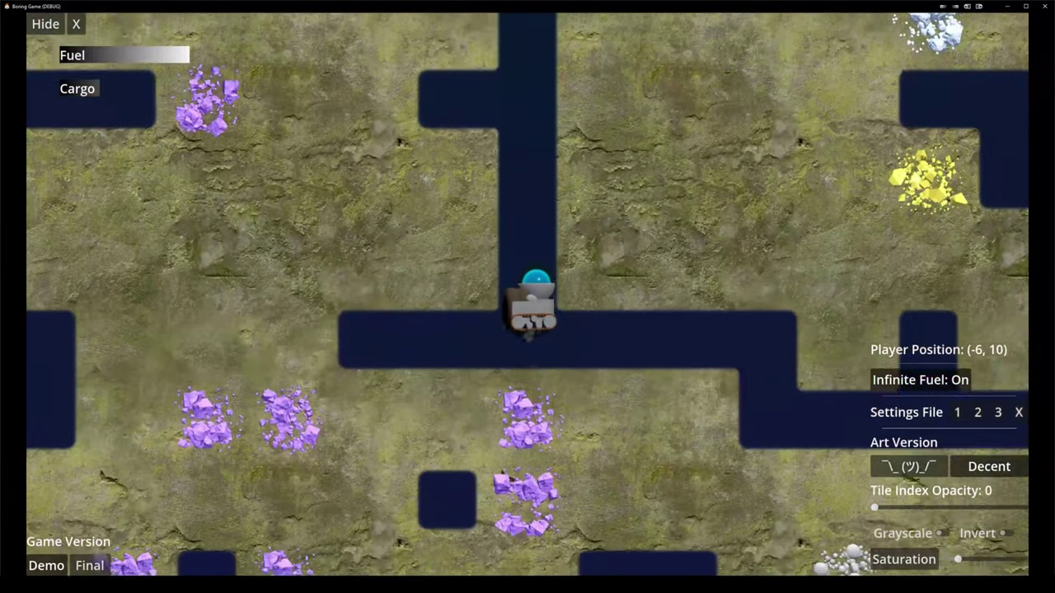
key(Down)
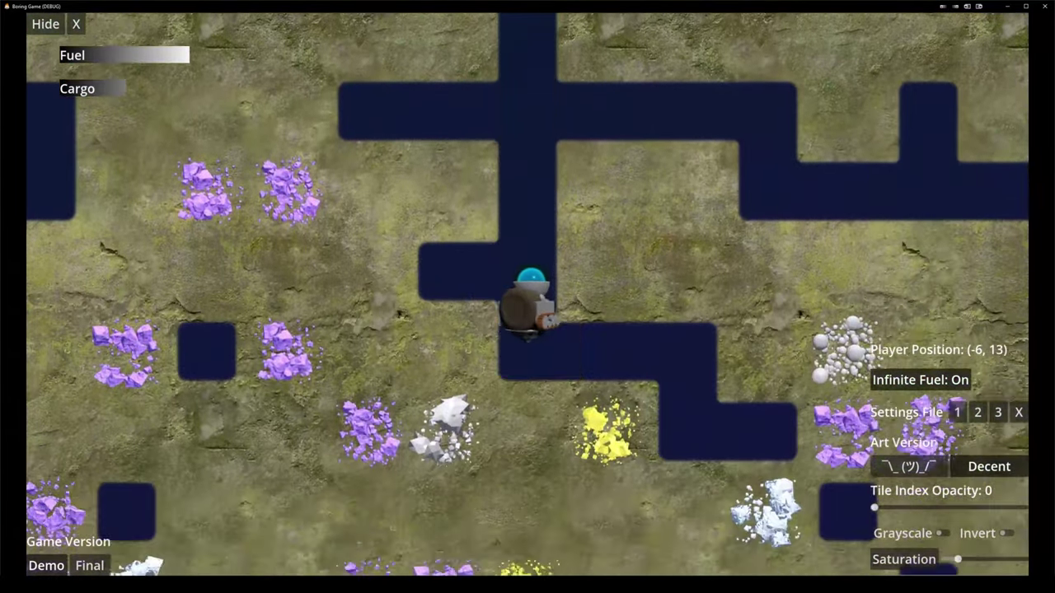
key(Down)
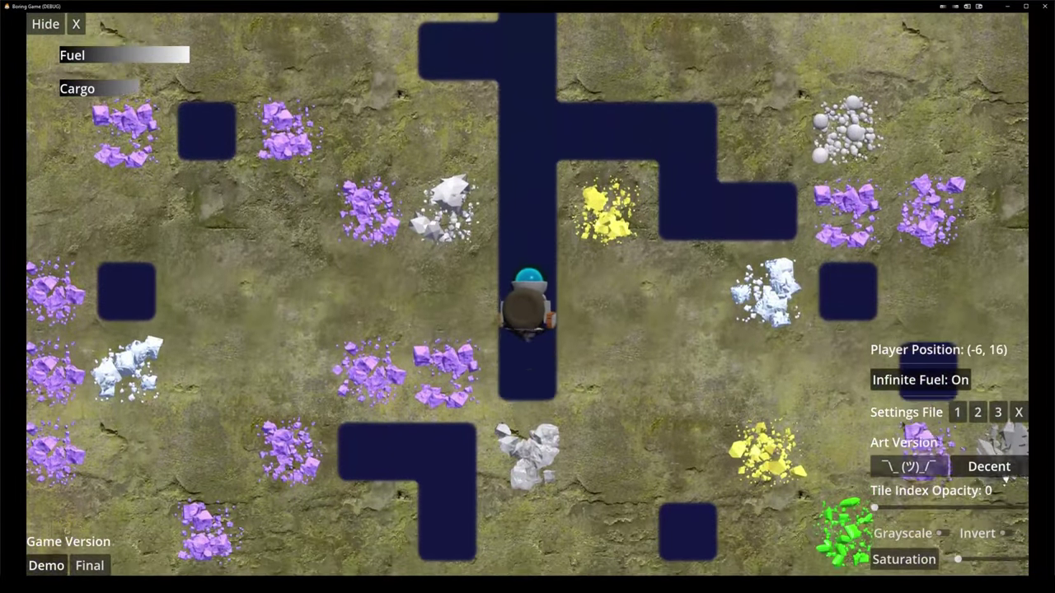
key(Left)
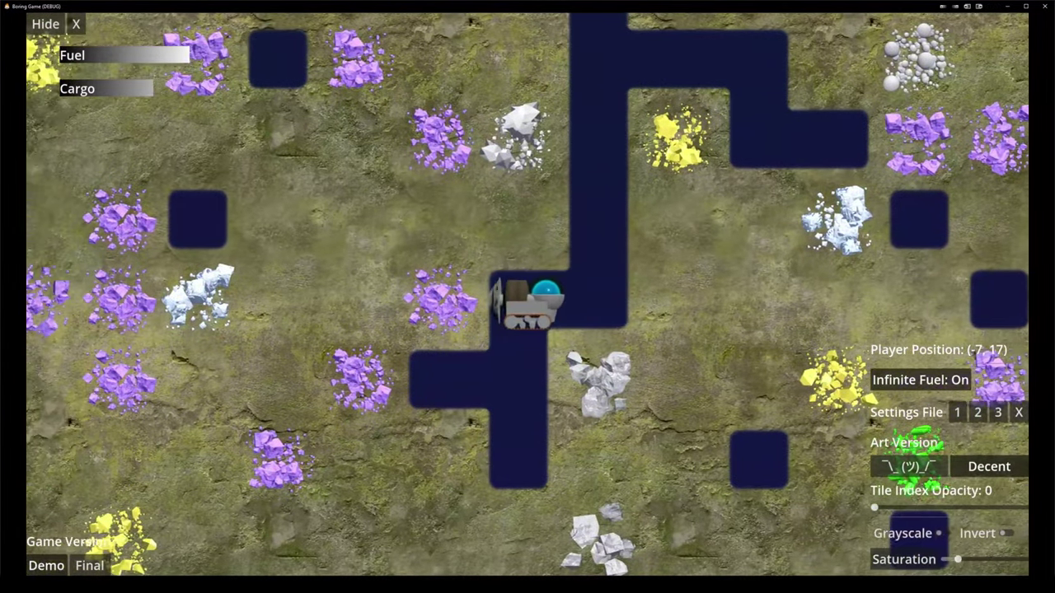
key(Down)
key(Left)
key(Left)
key(Left)
key(Left)
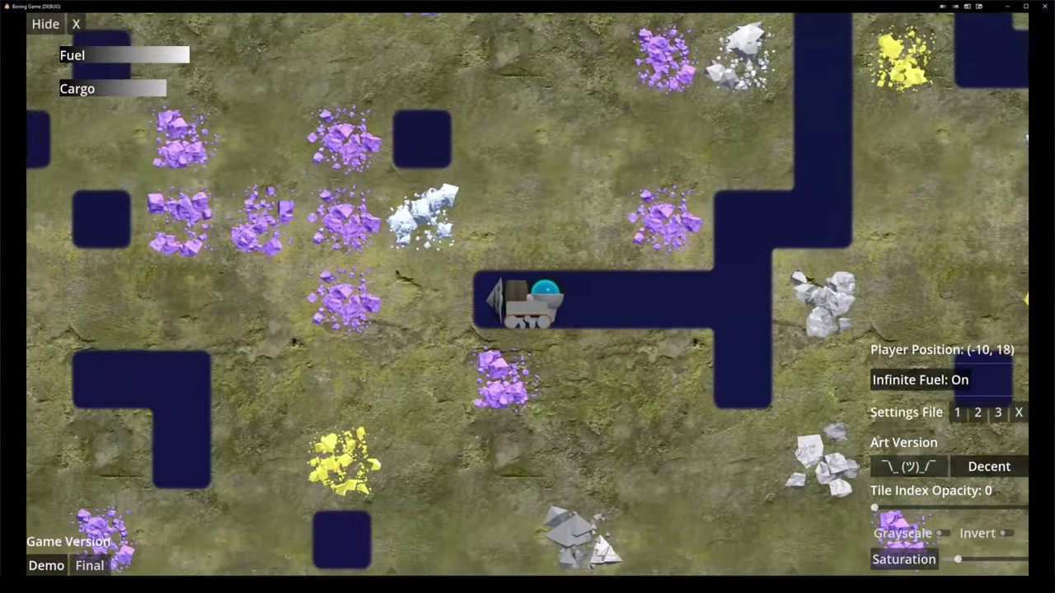
key(Left)
key(Left)
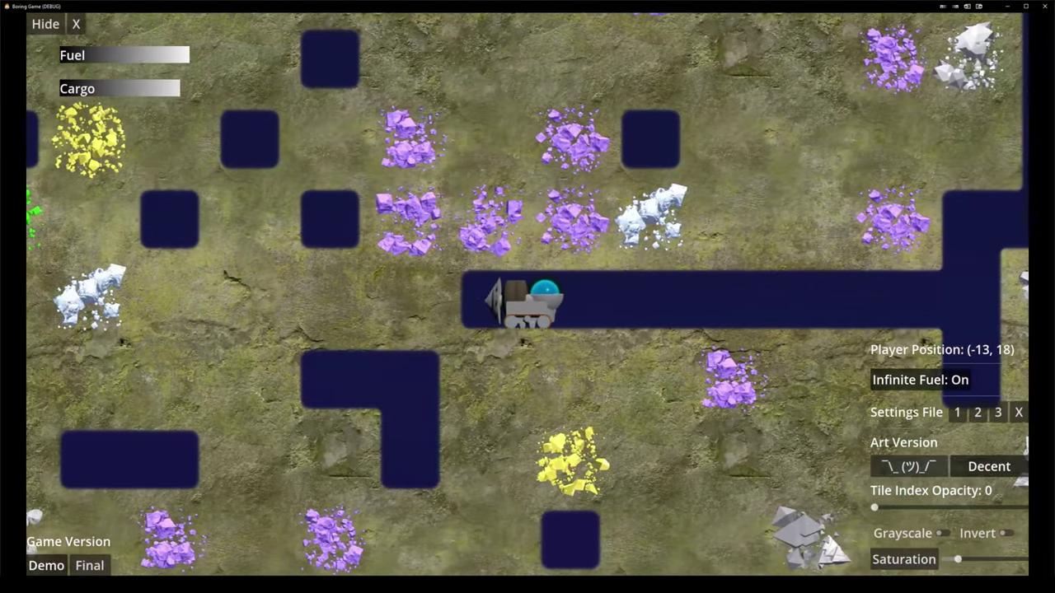
key(Left)
Drill a new shaft straight down to (-14, 42).
key(Down)
key(Down)
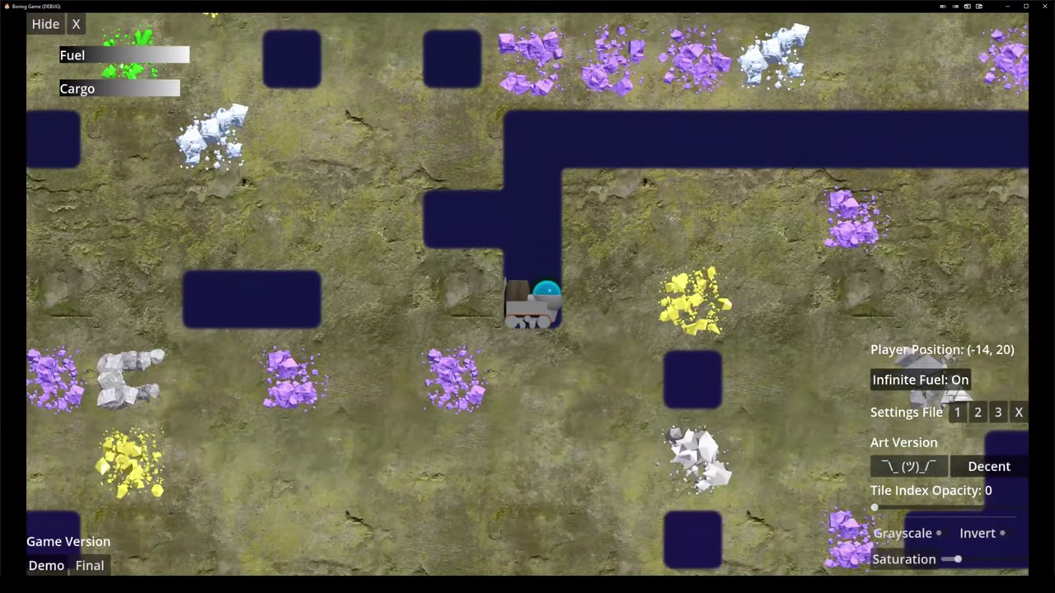
key(Down)
key(Down)
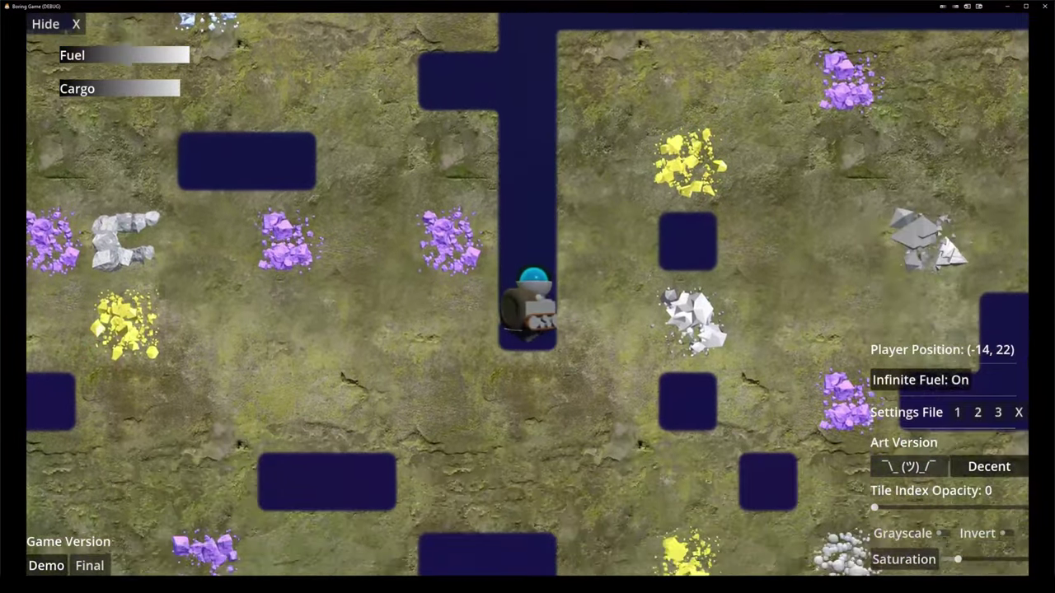
key(Down)
key(Down)
key(Down)
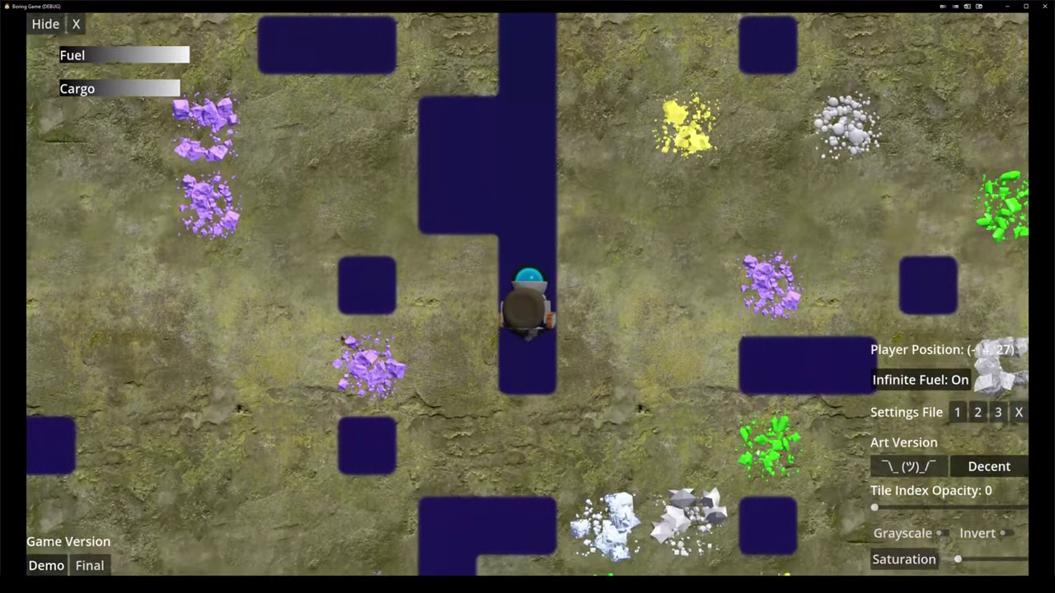
key(Down)
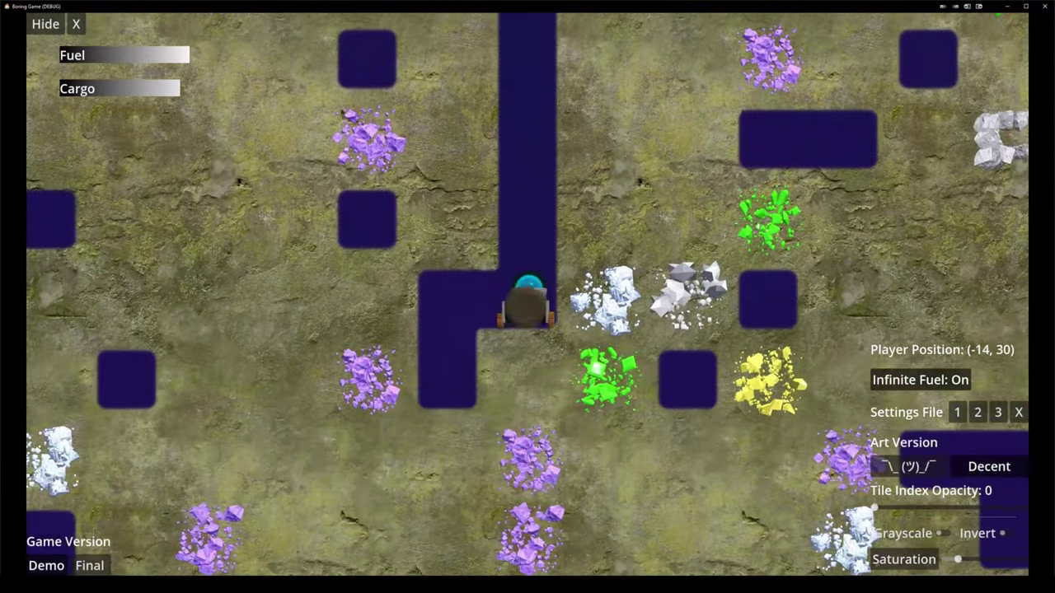
key(Down)
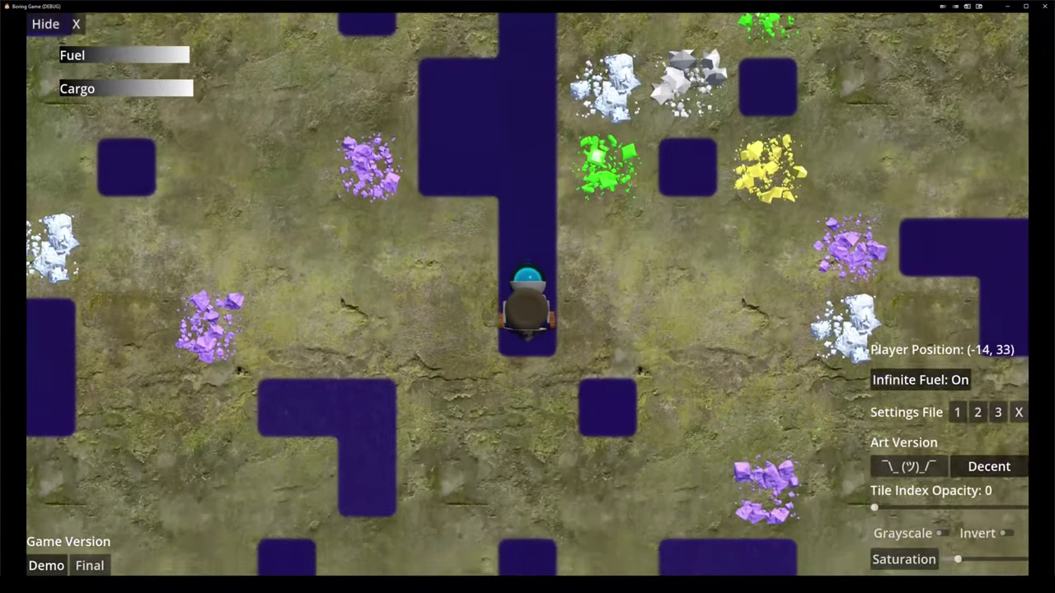
key(Down)
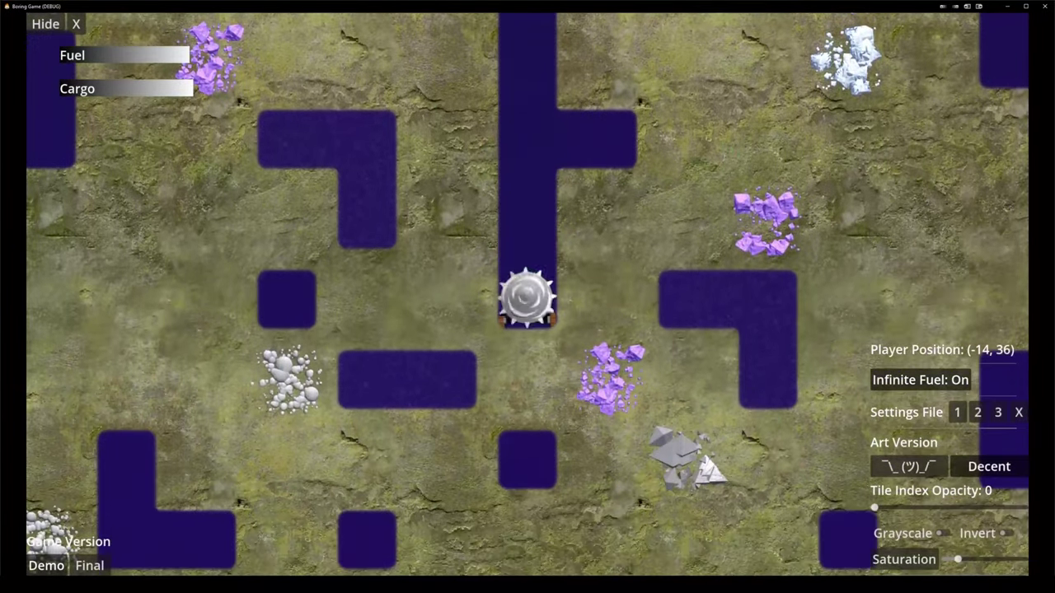
key(Down)
key(Down)
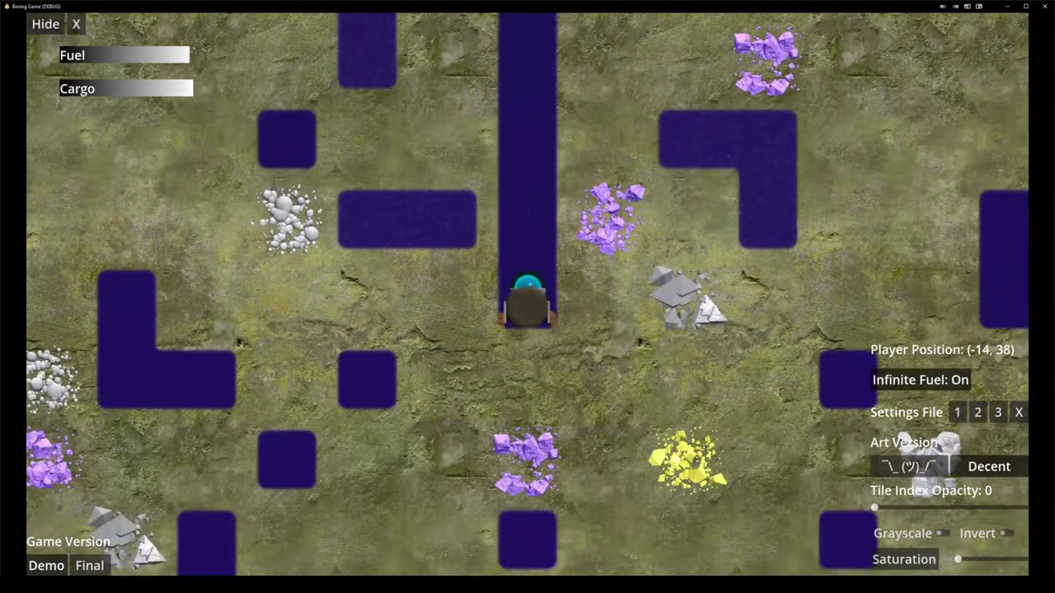
key(Down)
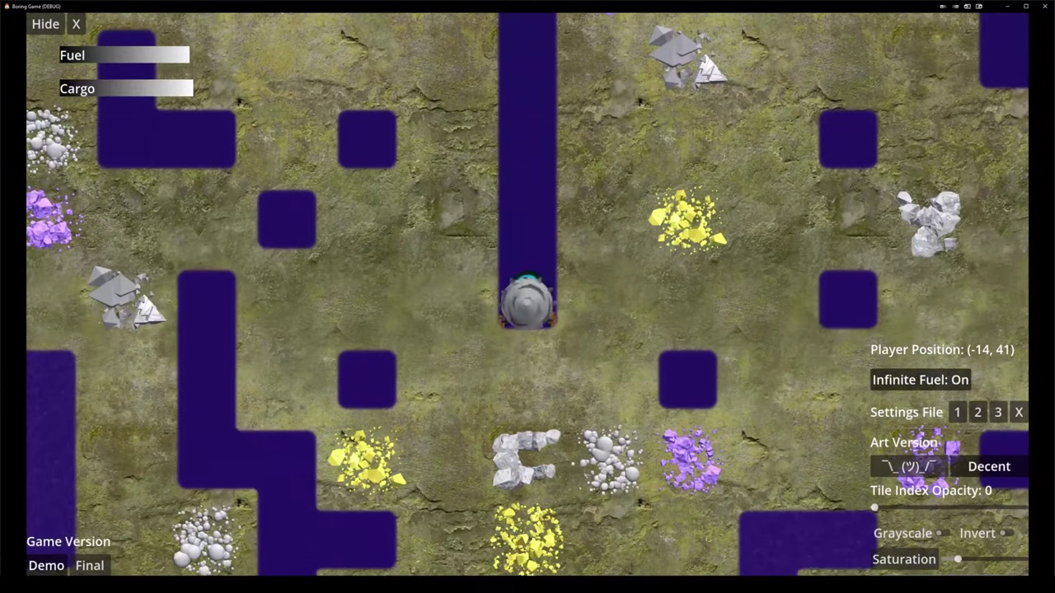
key(Down)
Tunnel right and drop one tile to reach (-6, 43).
key(Right)
key(Right)
key(Right)
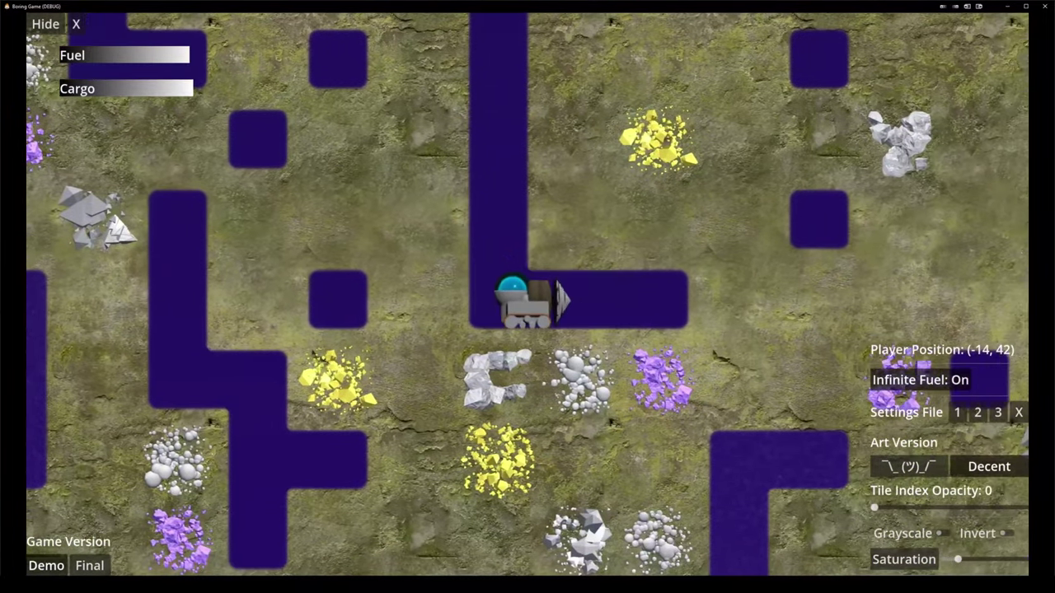
key(Right)
key(Right)
key(Right)
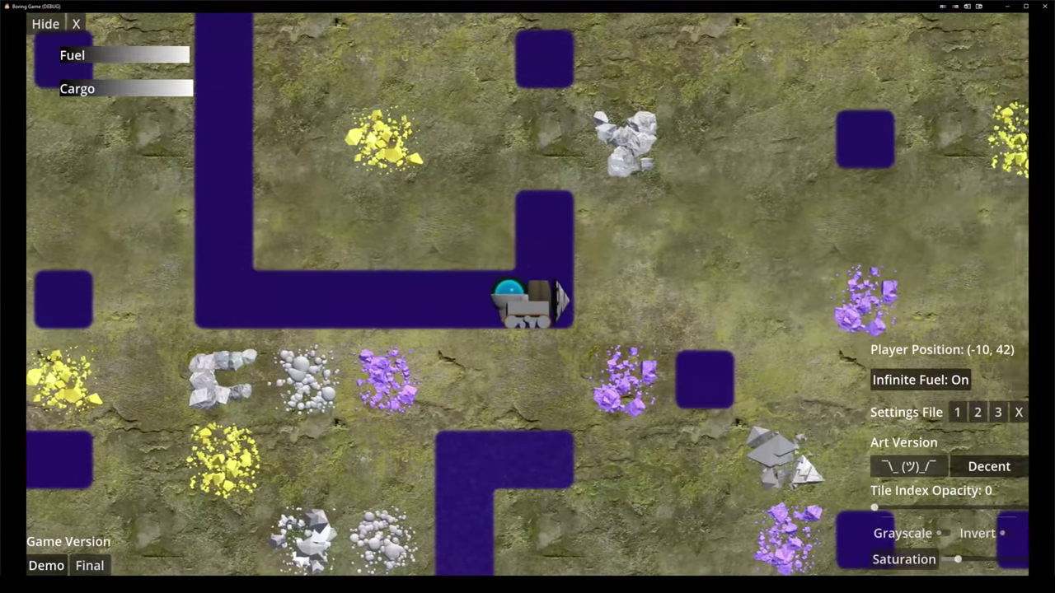
key(Down)
key(Right)
key(Right)
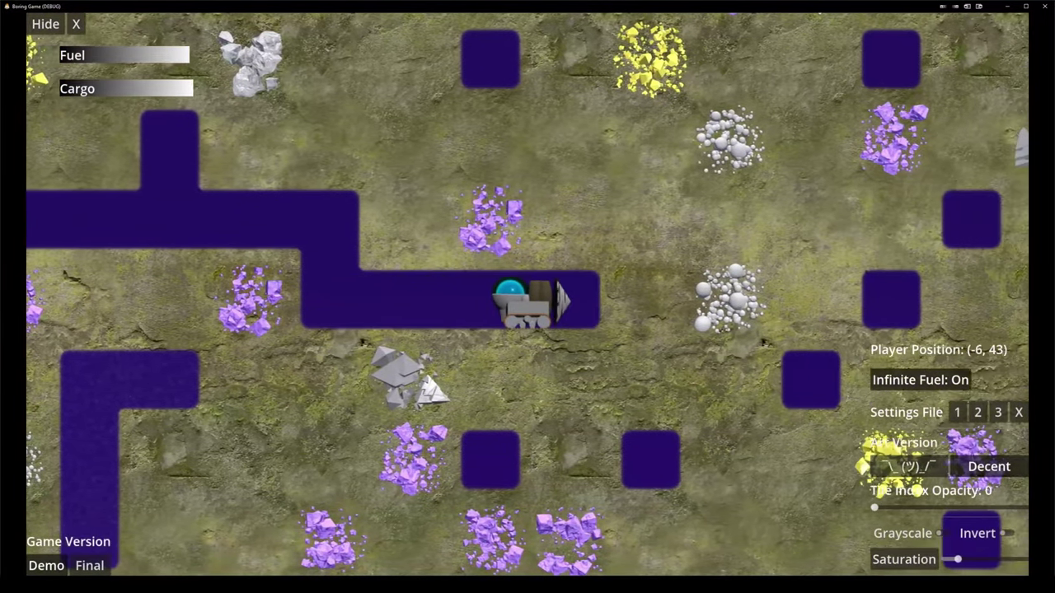